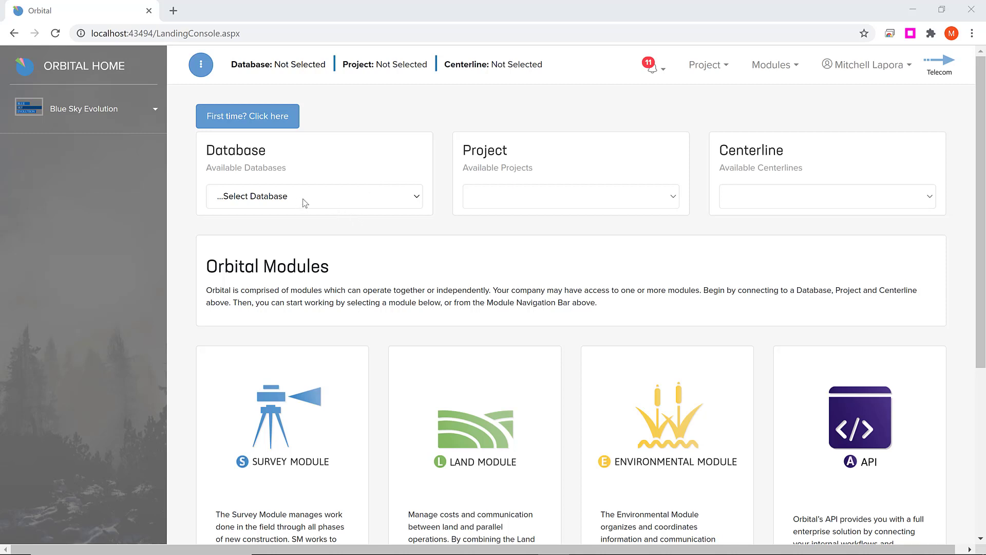
# Select the BSD_CodesTest database and open the Survey module's database management page.
pyautogui.click(401, 197)
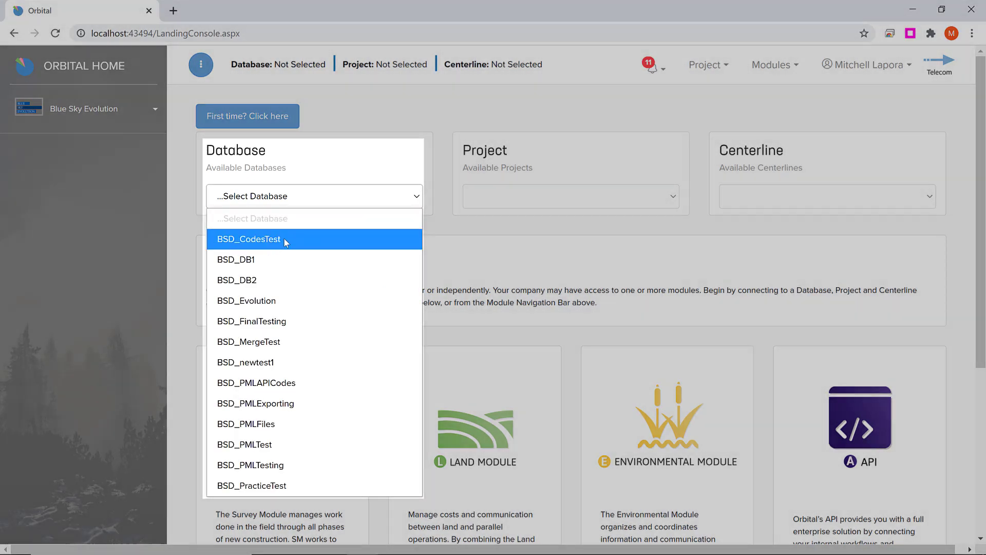
pyautogui.click(284, 239)
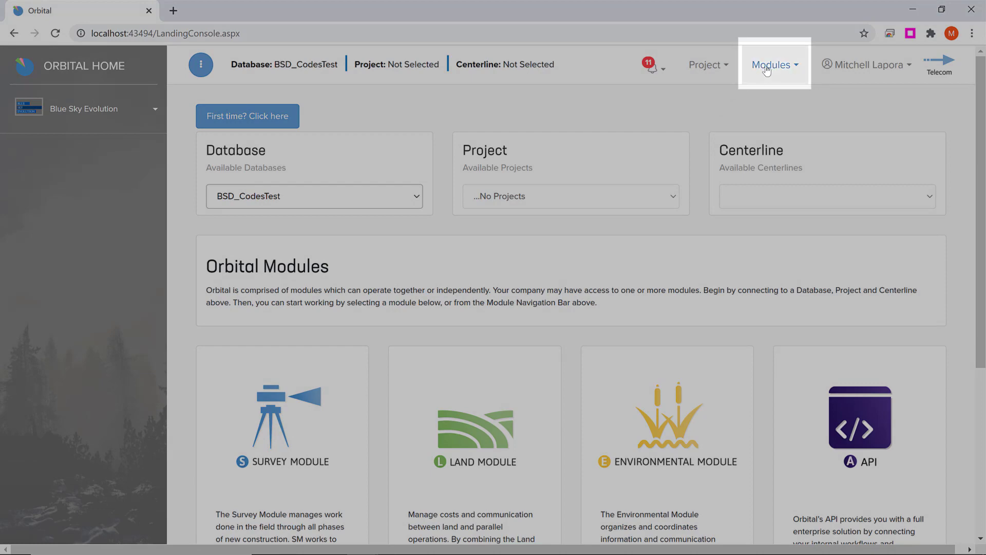
pyautogui.click(768, 67)
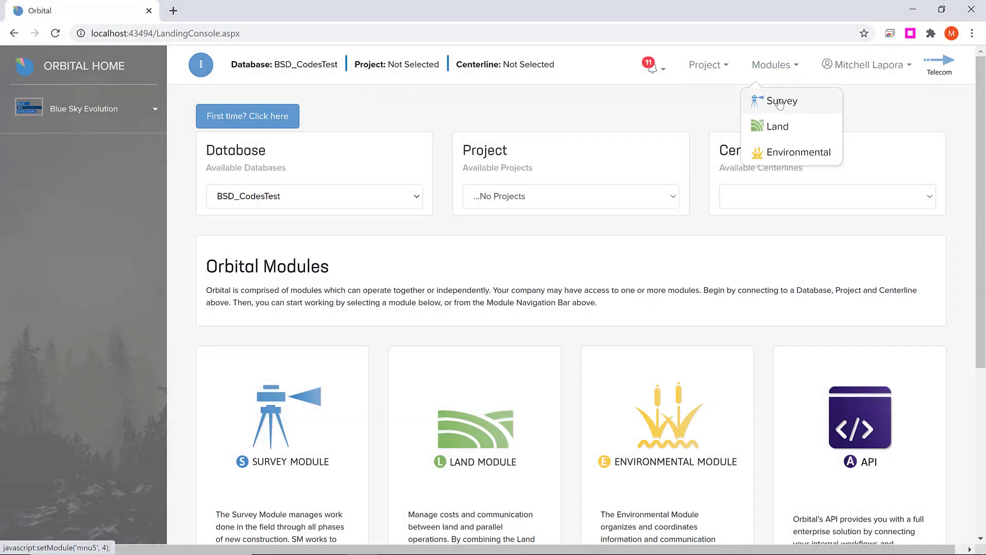
pyautogui.click(780, 110)
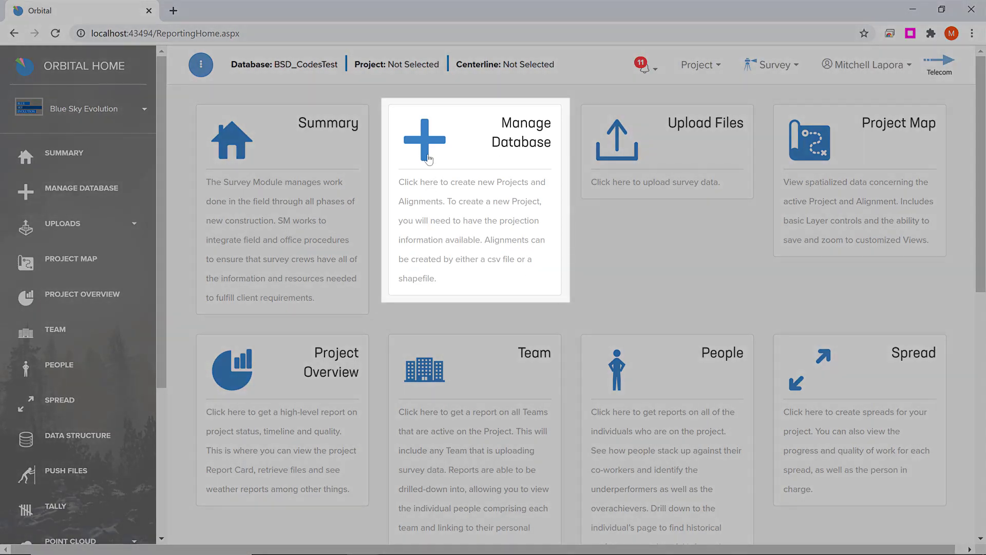
pyautogui.click(458, 198)
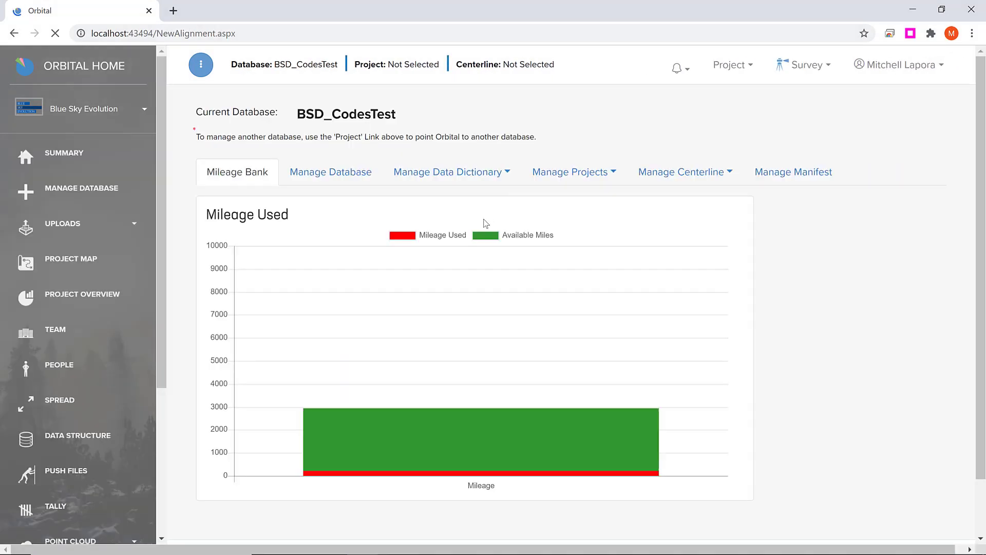
# Create a new database named SampleDB with the BSD_ prefix and set it as the current database.
pyautogui.click(213, 135)
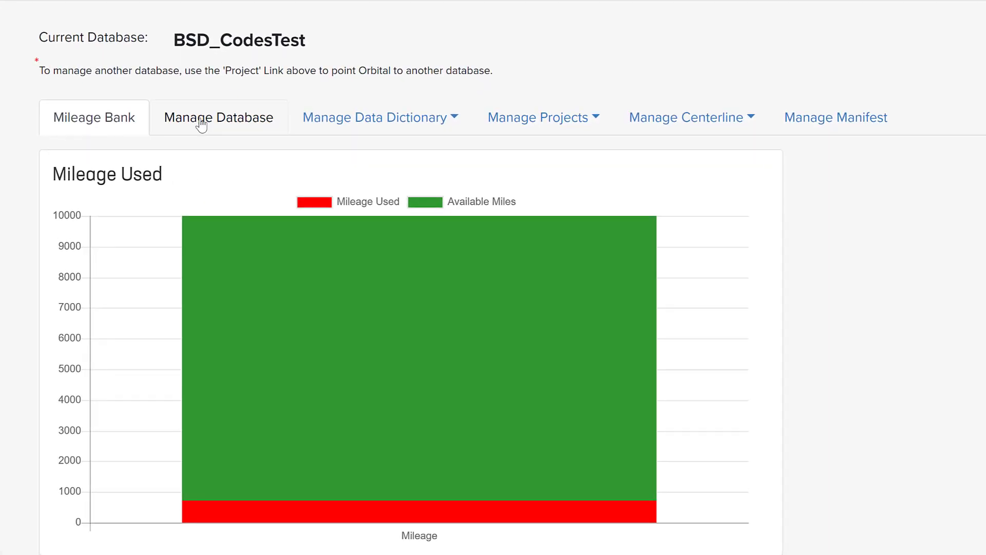
pyautogui.click(201, 124)
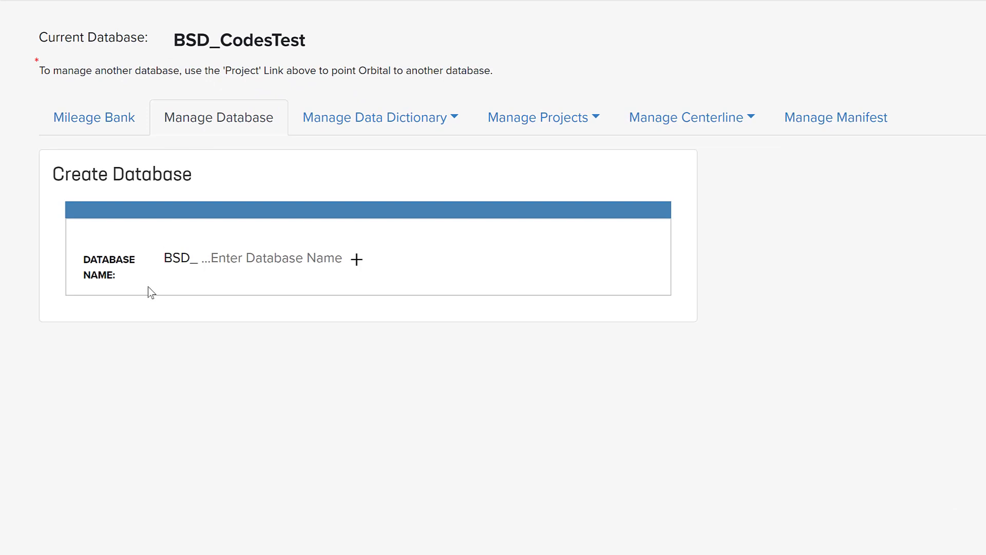
pyautogui.click(256, 258)
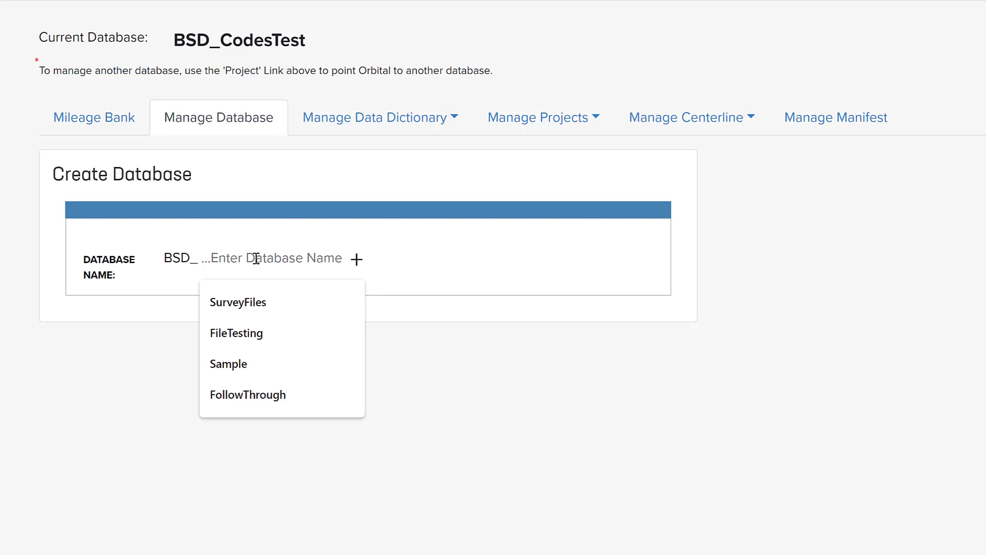
pyautogui.write('Sample')
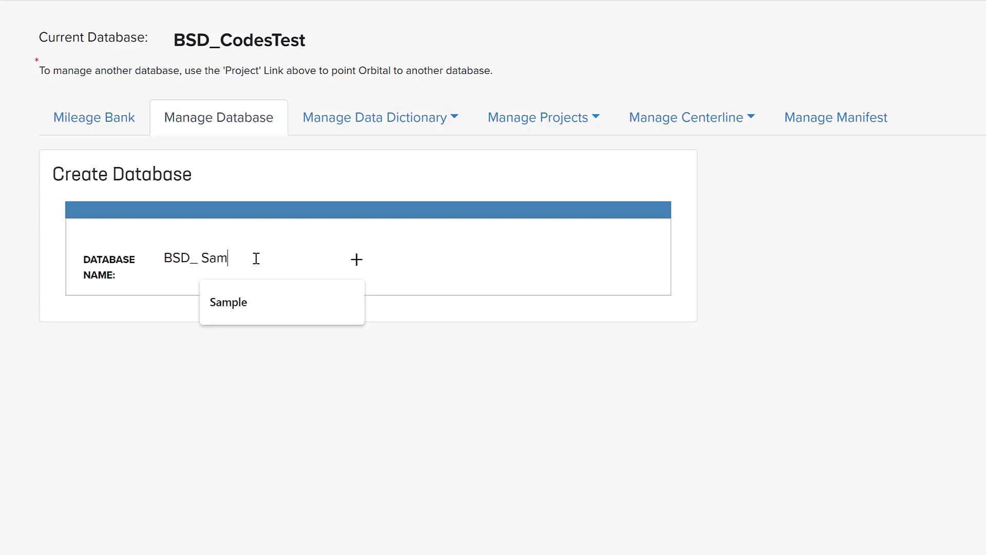
pyautogui.write('DB')
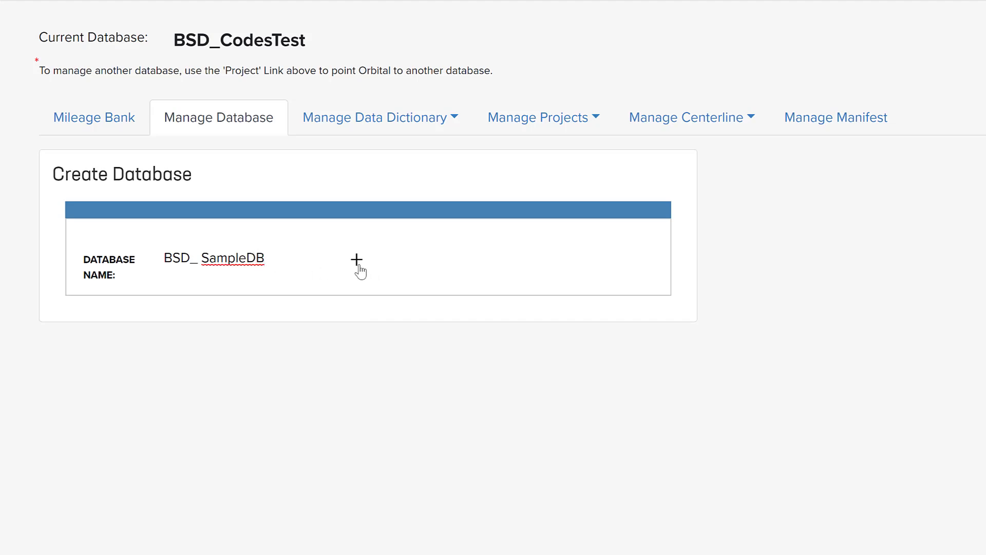
pyautogui.click(358, 260)
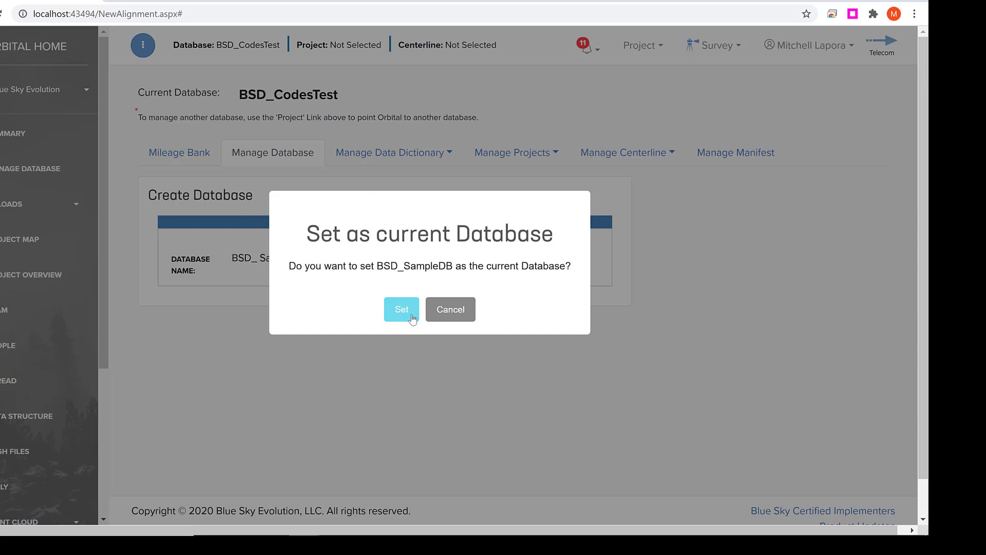
pyautogui.click(403, 311)
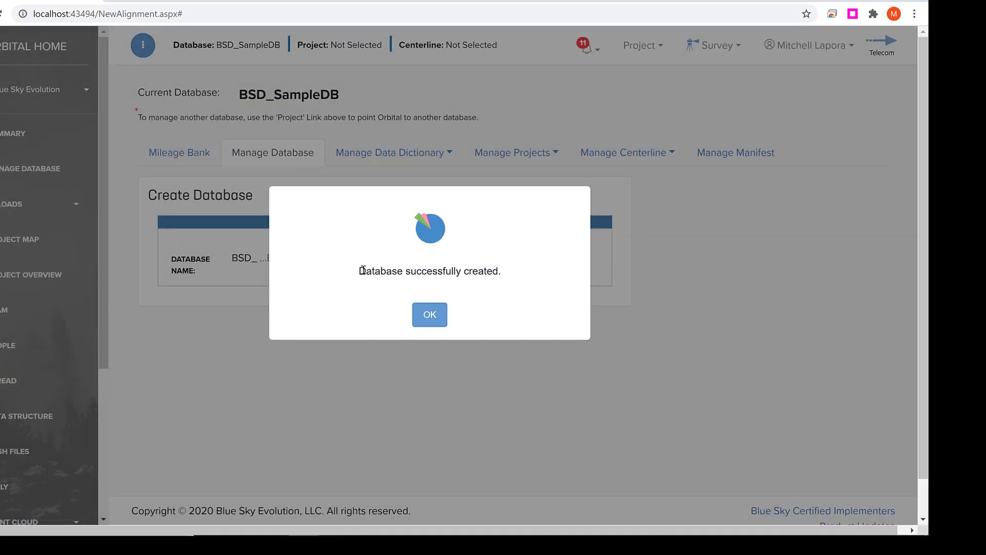
pyautogui.click(436, 310)
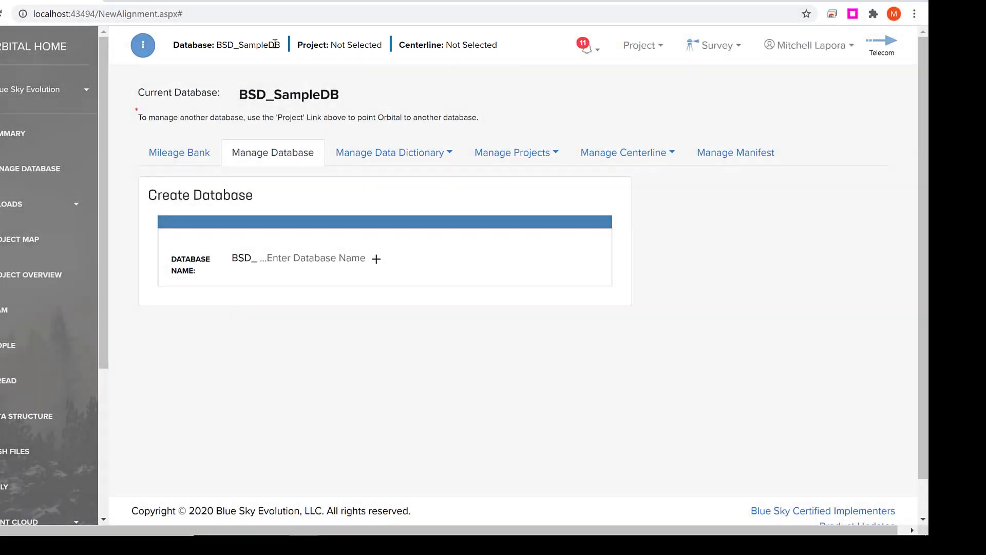
# Import the PML codes into the data dictionary of the current database.
pyautogui.click(412, 158)
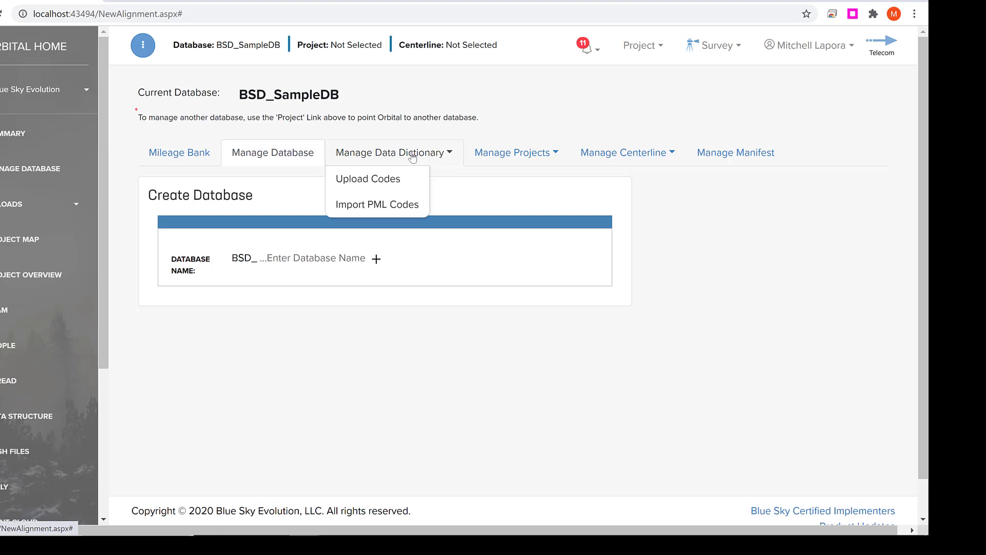
pyautogui.click(383, 205)
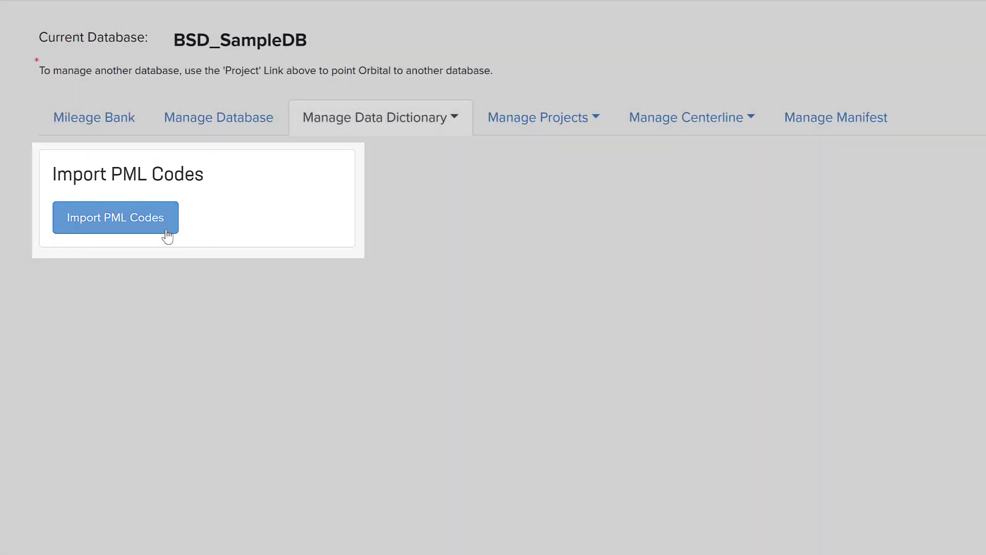
pyautogui.click(150, 222)
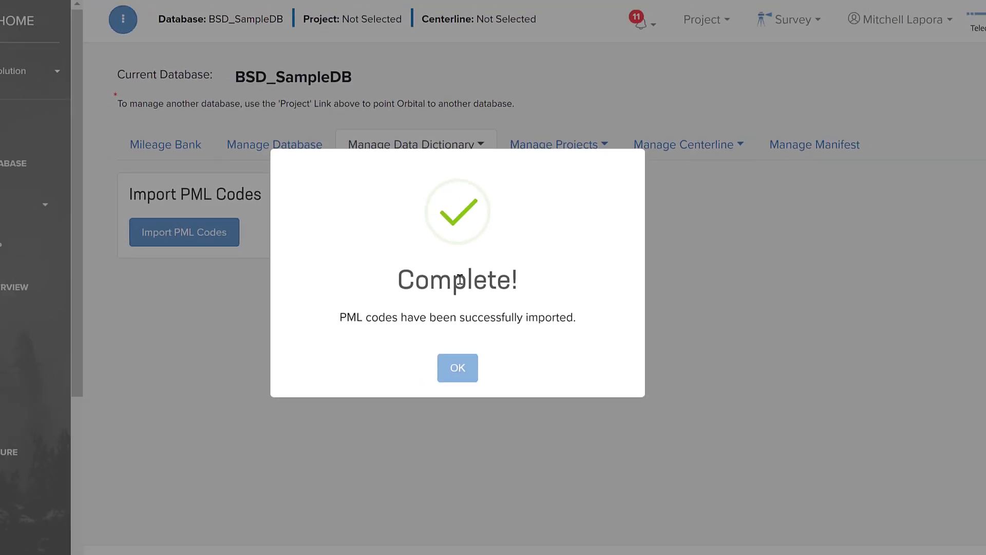
pyautogui.click(457, 366)
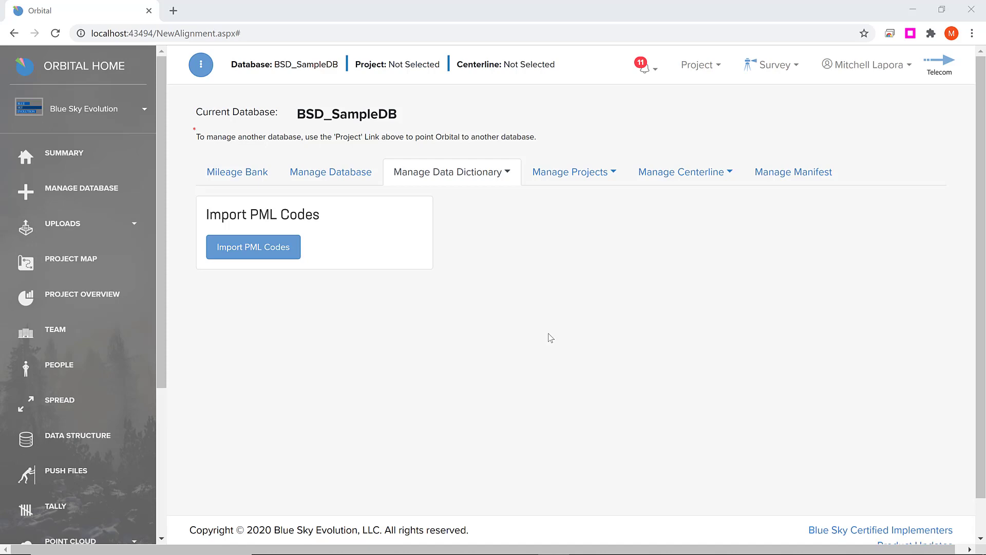
# Start creating a new project and name it Proj 1, leaving its description title and text empty.
pyautogui.click(586, 172)
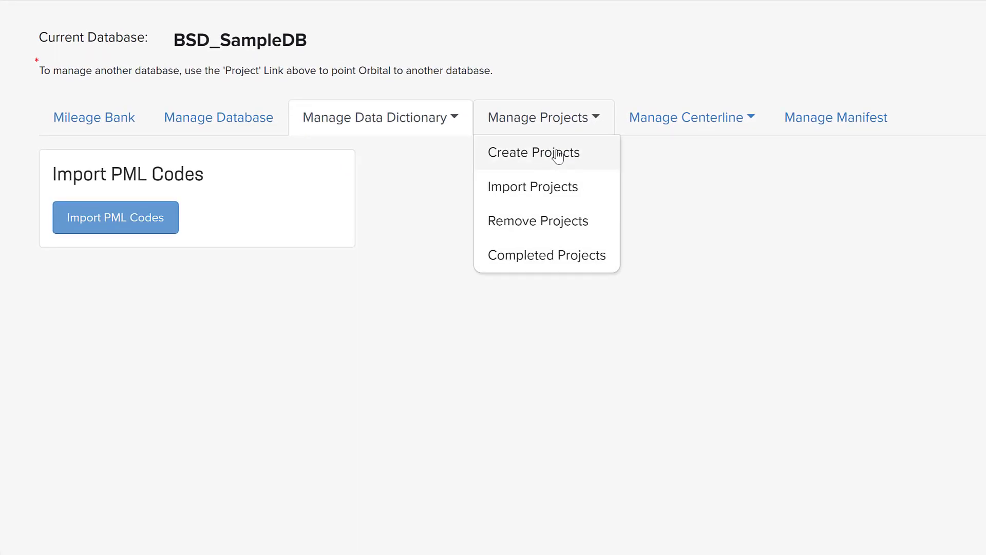
pyautogui.click(558, 157)
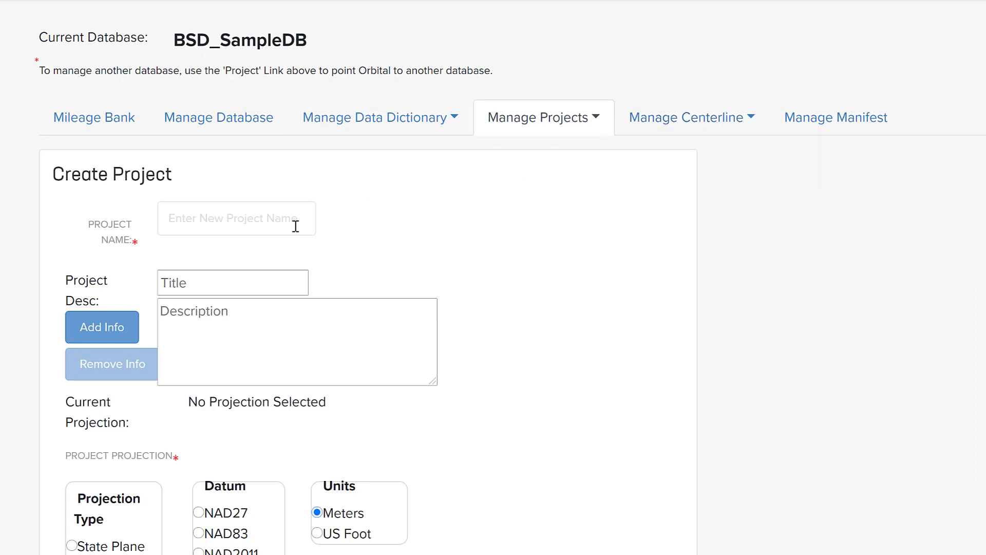
pyautogui.click(240, 222)
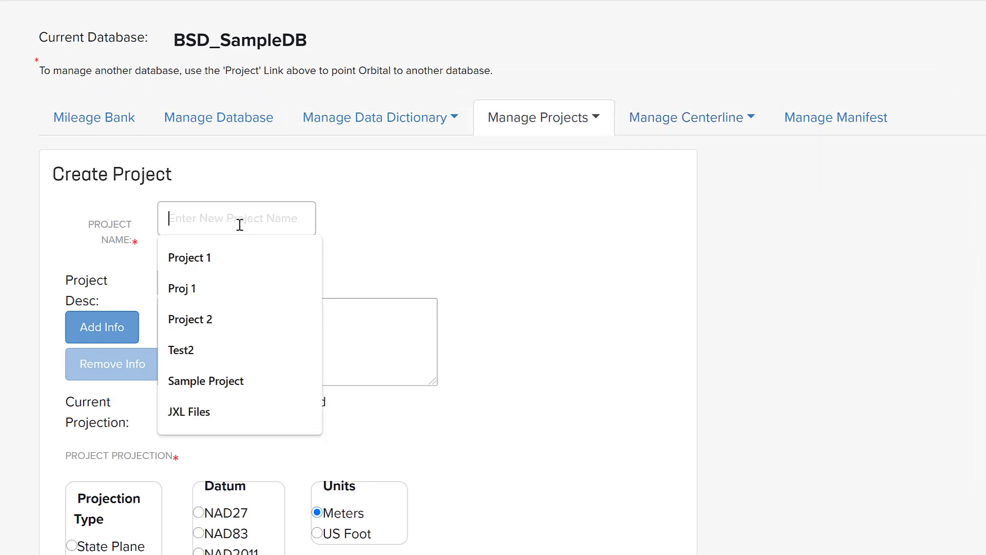
pyautogui.write('Proj')
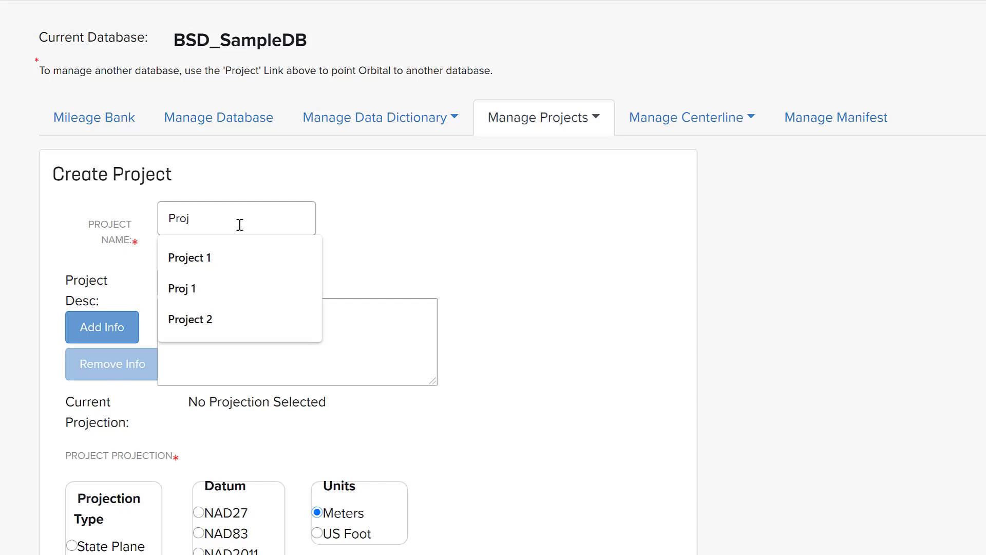
pyautogui.write(' 1')
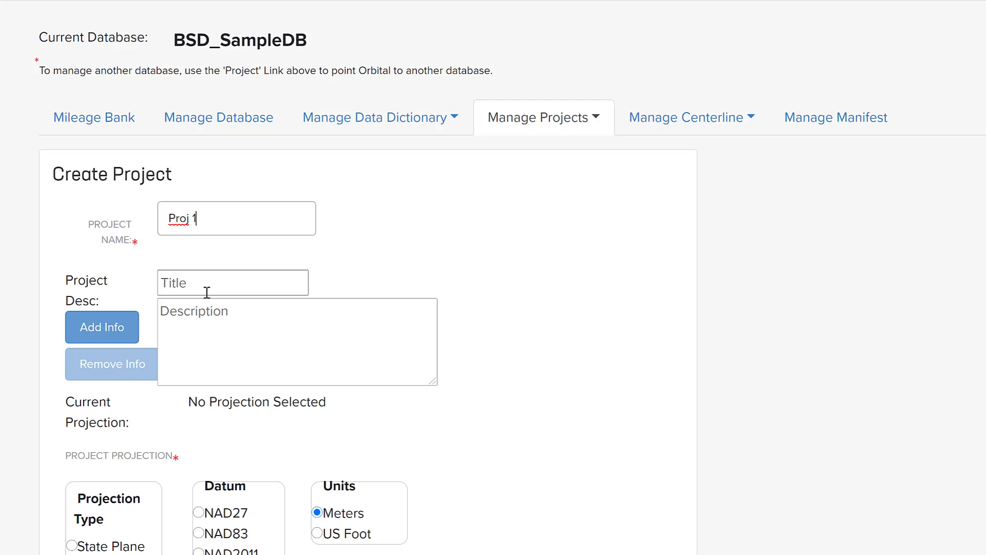
pyautogui.click(101, 327)
pyautogui.click(113, 362)
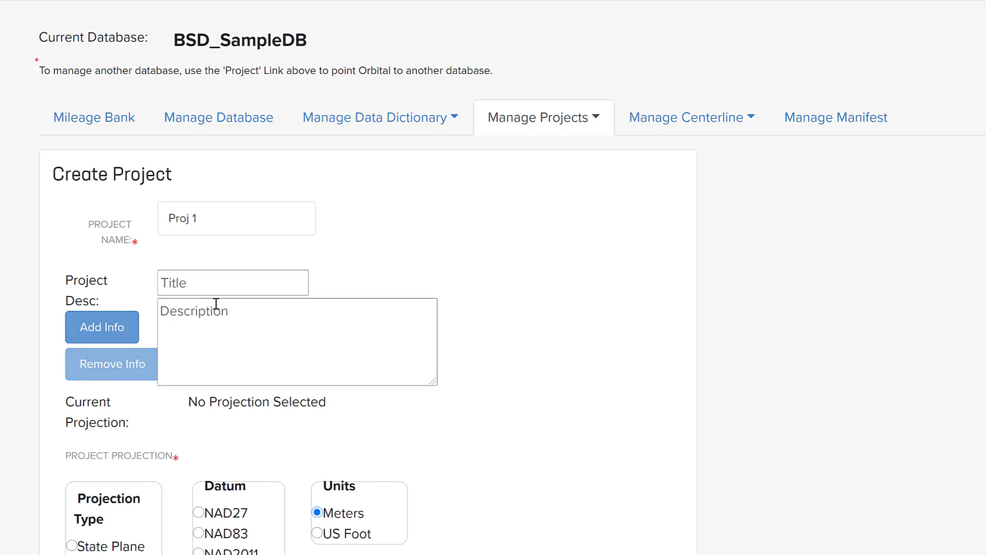
# Set the project's projection type to State Plane with Mississippi as the state.
pyautogui.scroll(-4, 215, 304)
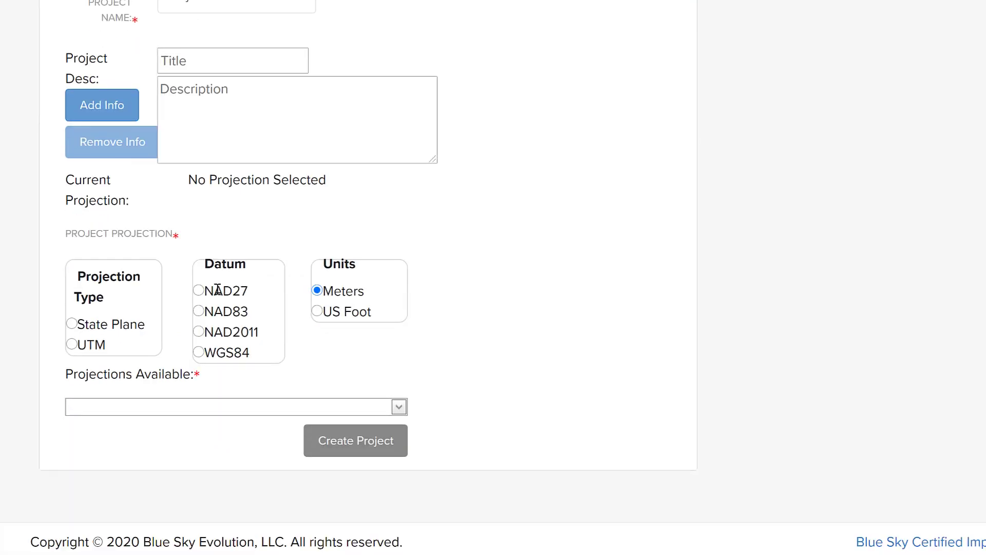
pyautogui.click(72, 325)
pyautogui.click(121, 350)
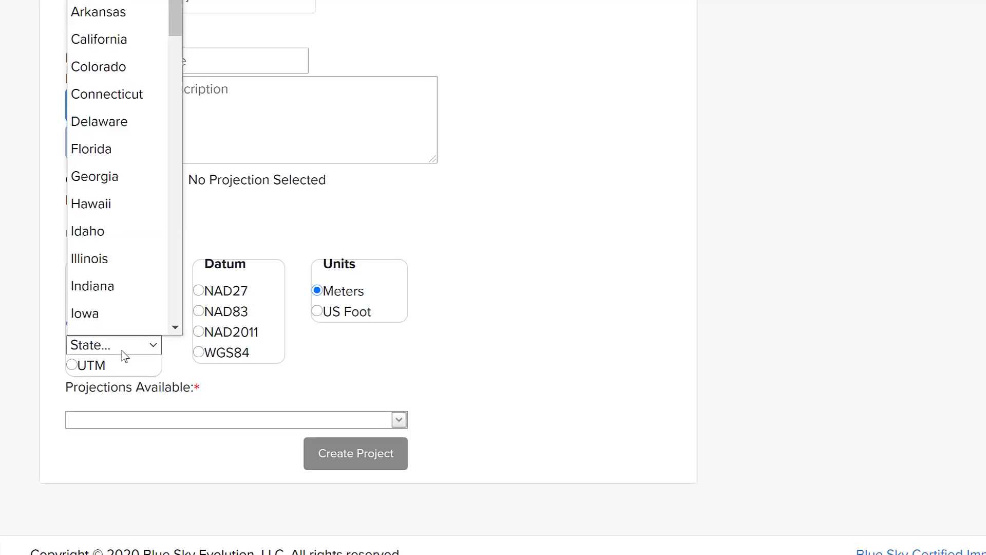
pyautogui.write('mis')
pyautogui.press('Return')
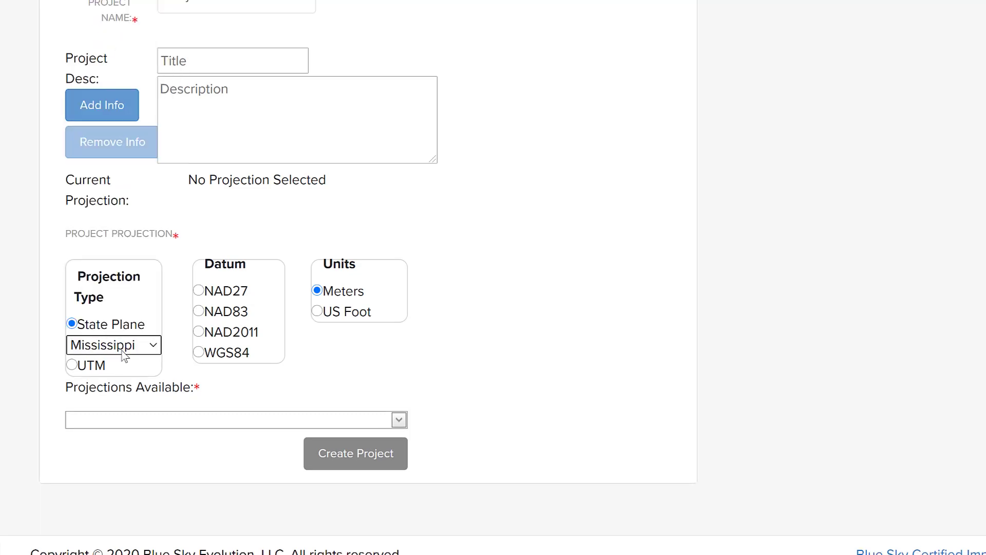
# Create the project with the NAD83 datum, US Foot units and the Mississippi West (ftUS) - US Ft. projection.
pyautogui.click(198, 311)
pyautogui.click(317, 312)
pyautogui.click(399, 421)
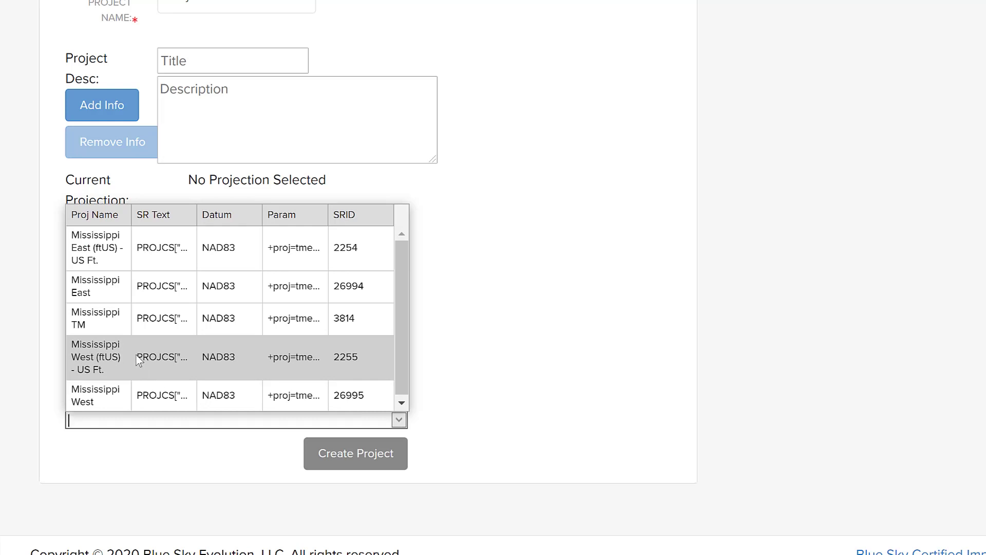
pyautogui.click(69, 367)
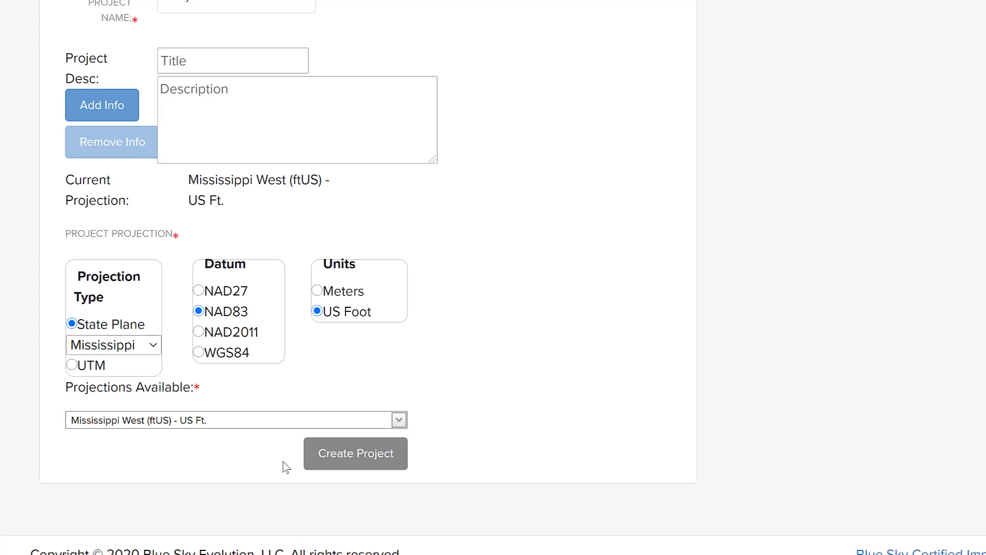
pyautogui.click(360, 459)
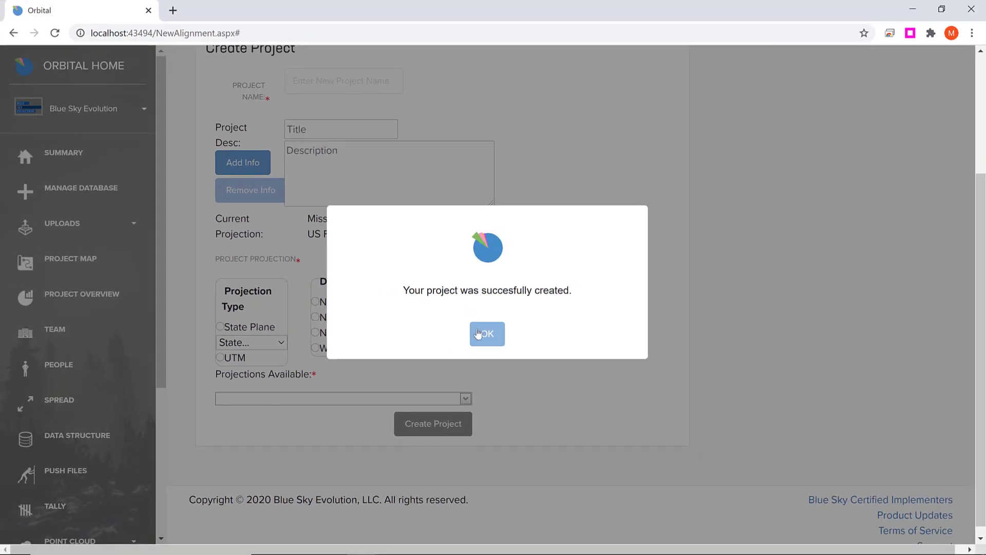
pyautogui.click(481, 339)
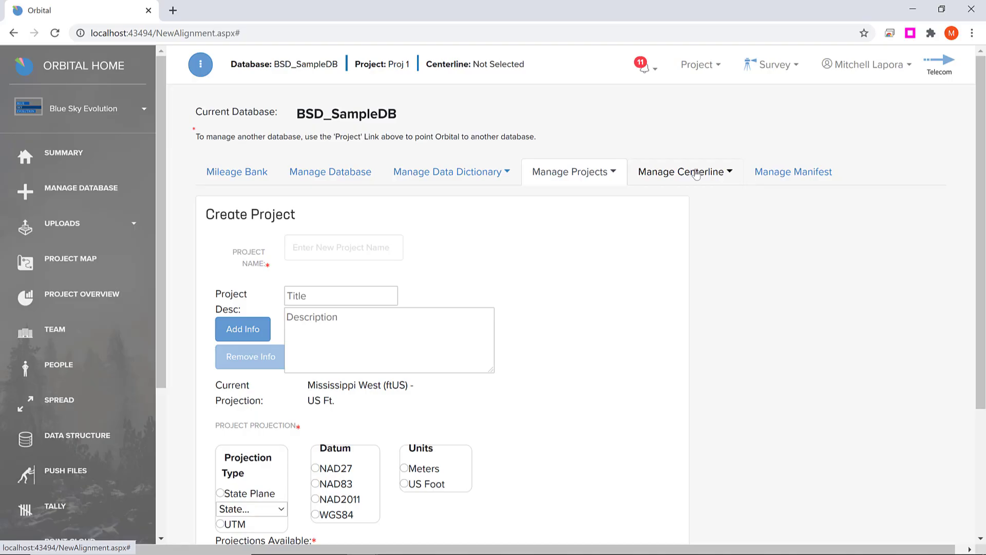
# Start creating a new centerline and assign it to the project Proj 1.
pyautogui.click(696, 173)
pyautogui.click(679, 200)
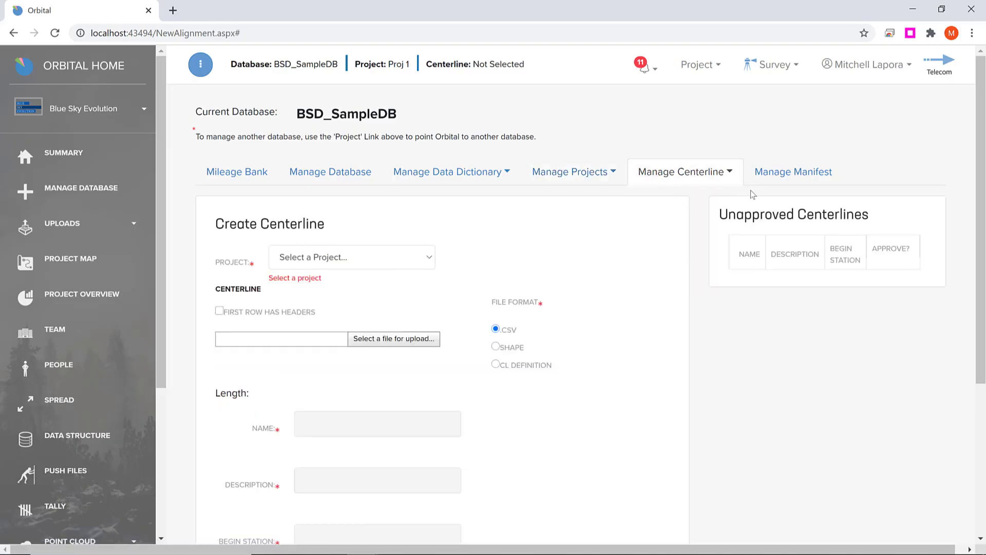
pyautogui.click(391, 263)
pyautogui.click(304, 294)
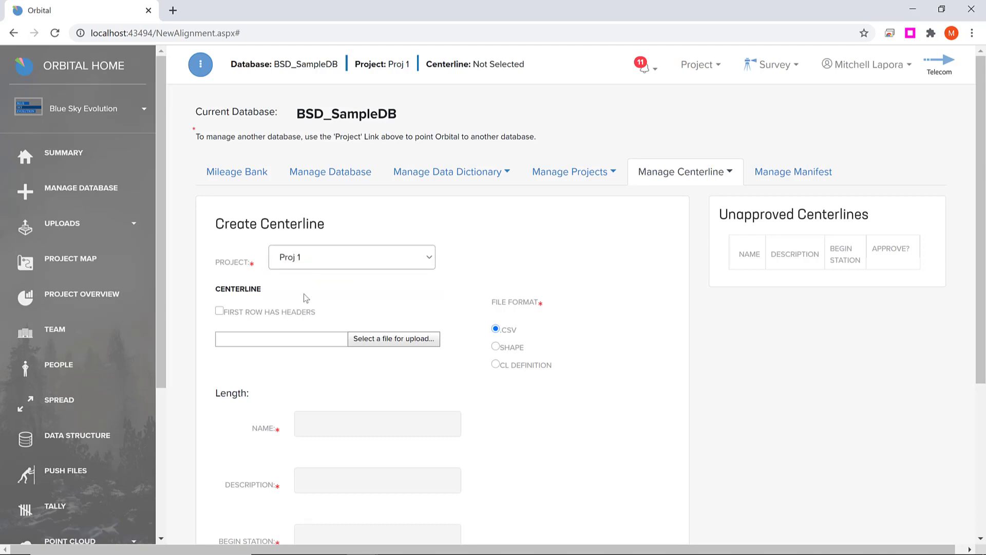
# Set the centerline's file format to CL Definition with Linepipe and load PMLFile_Medium.pml as its source file.
pyautogui.scroll(-4, 337, 282)
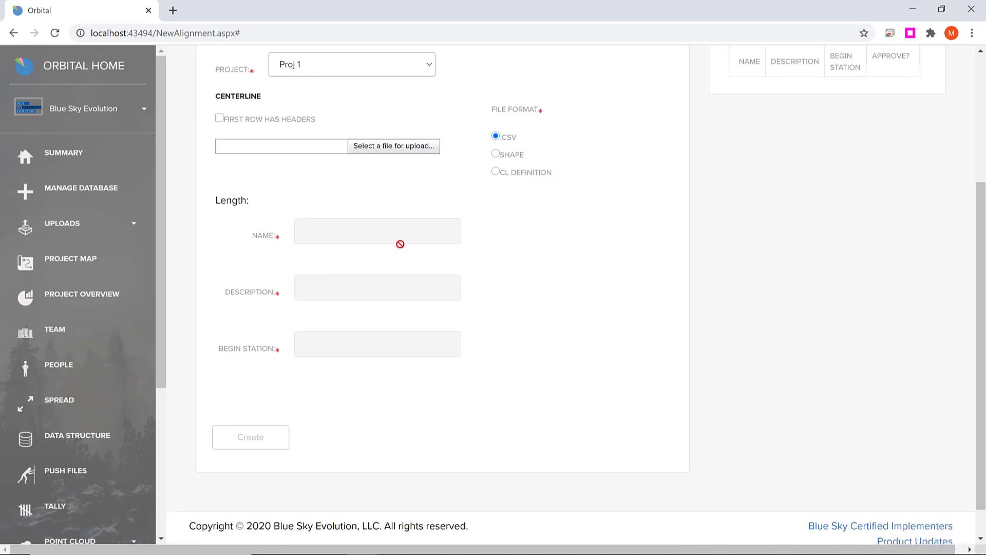
pyautogui.scroll(1, 425, 253)
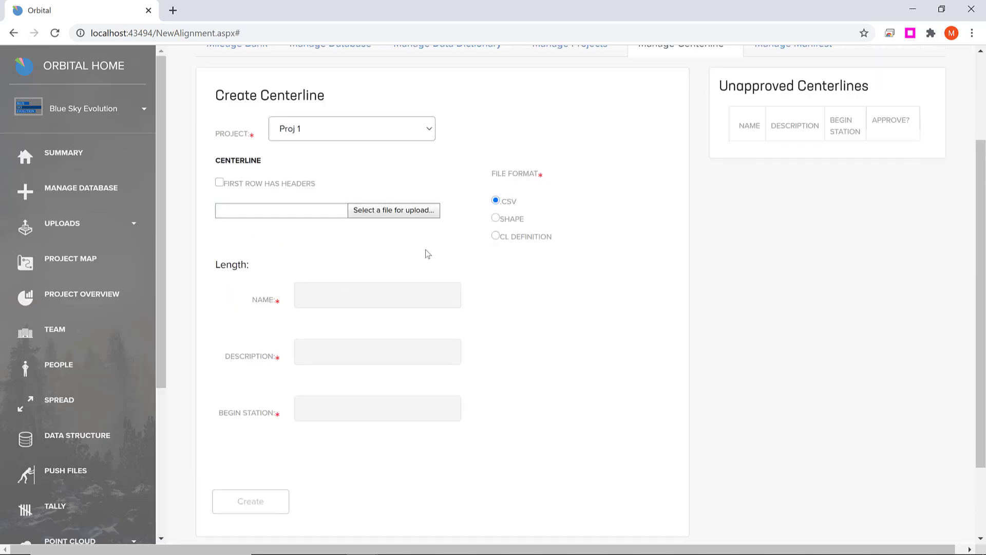
pyautogui.click(496, 237)
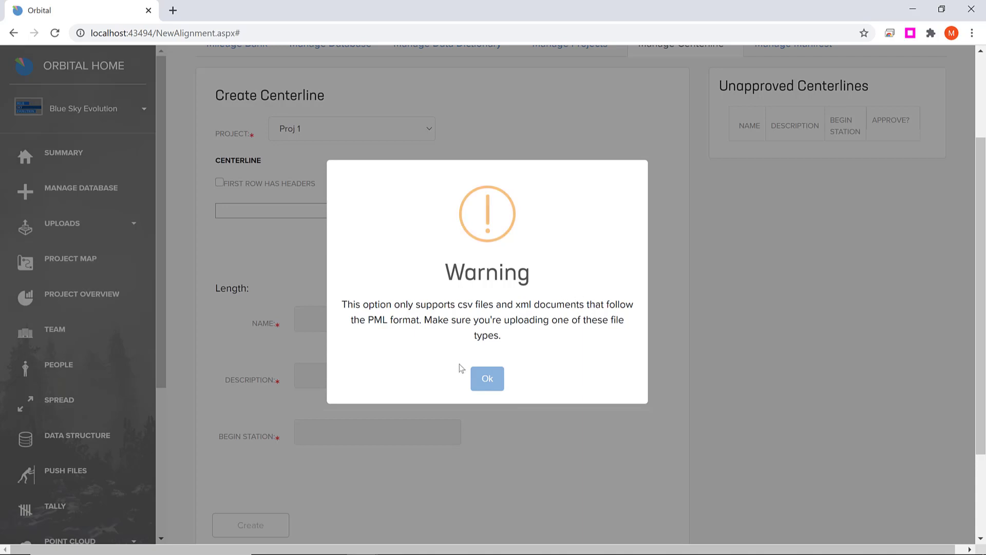
pyautogui.click(485, 383)
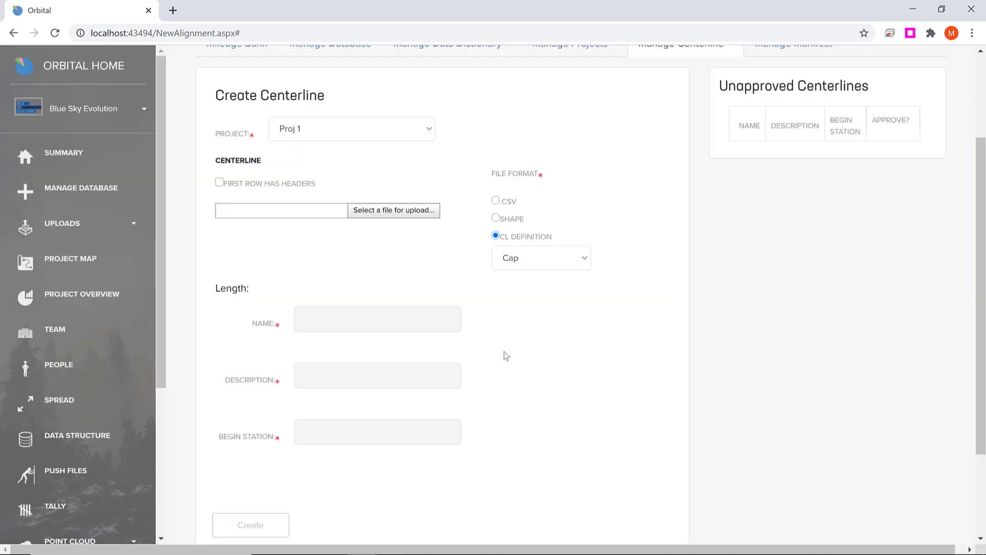
pyautogui.click(578, 267)
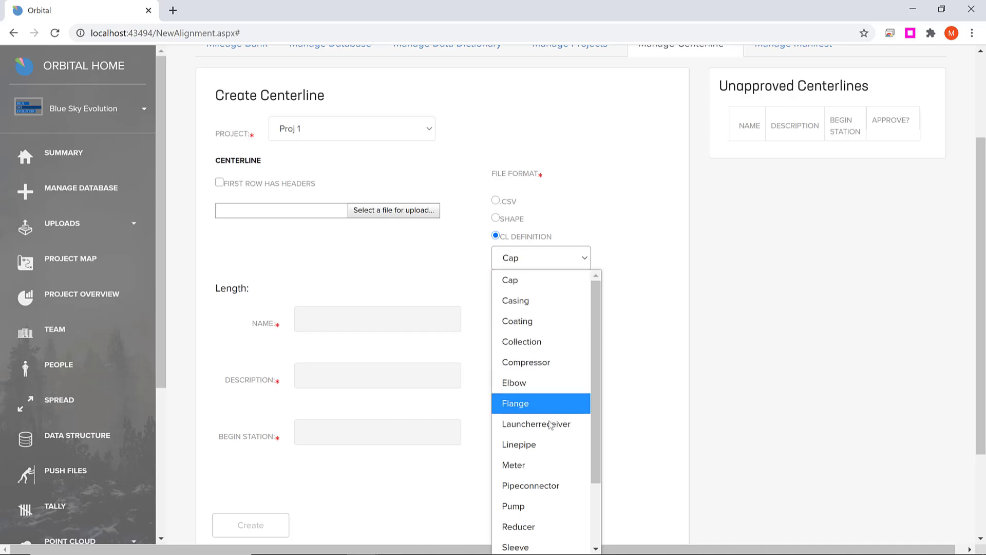
pyautogui.click(535, 444)
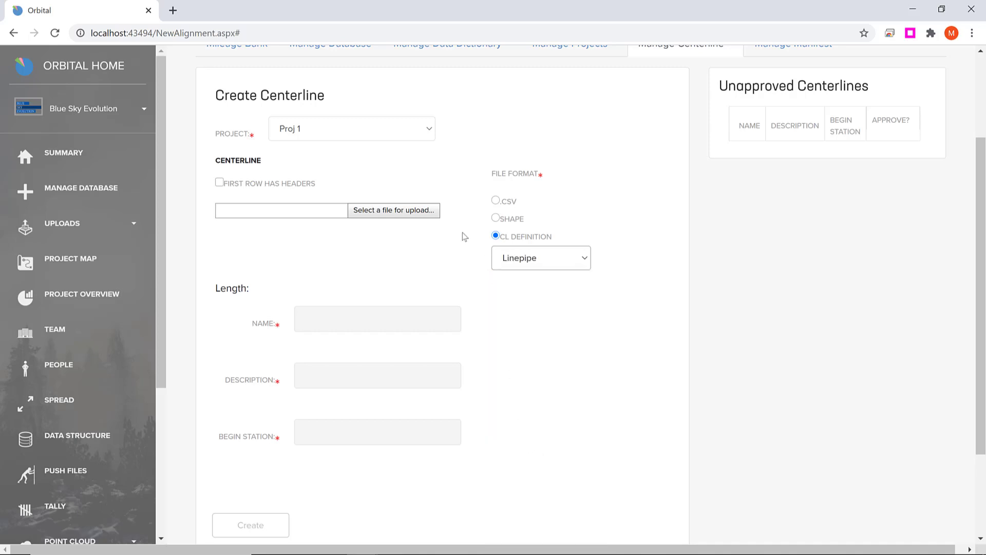
pyautogui.click(396, 211)
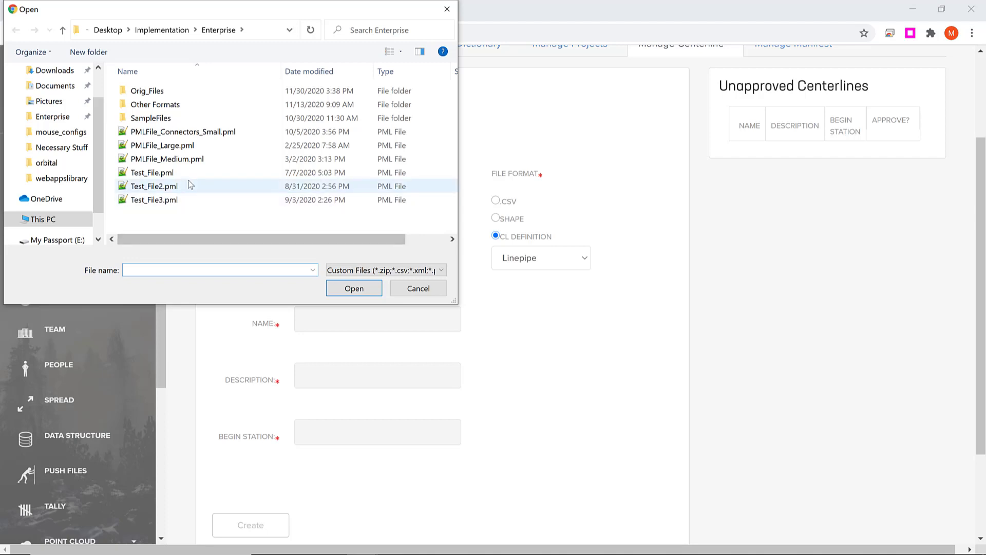
pyautogui.doubleClick(171, 160)
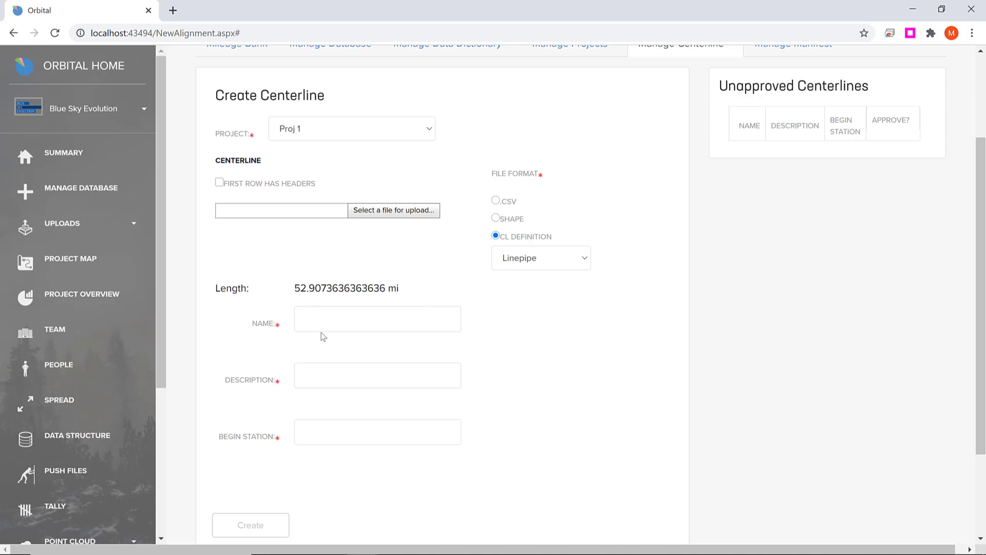
# Create the centerline with the name Align 1, the description Alignment 1 and begin station 0.
pyautogui.click(329, 317)
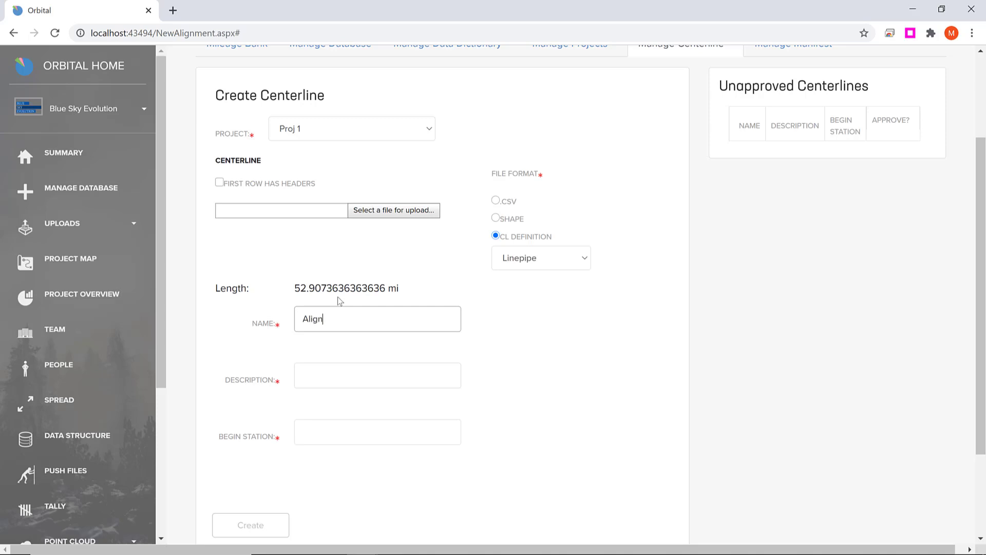
pyautogui.write('Align 1')
pyautogui.press('Tab')
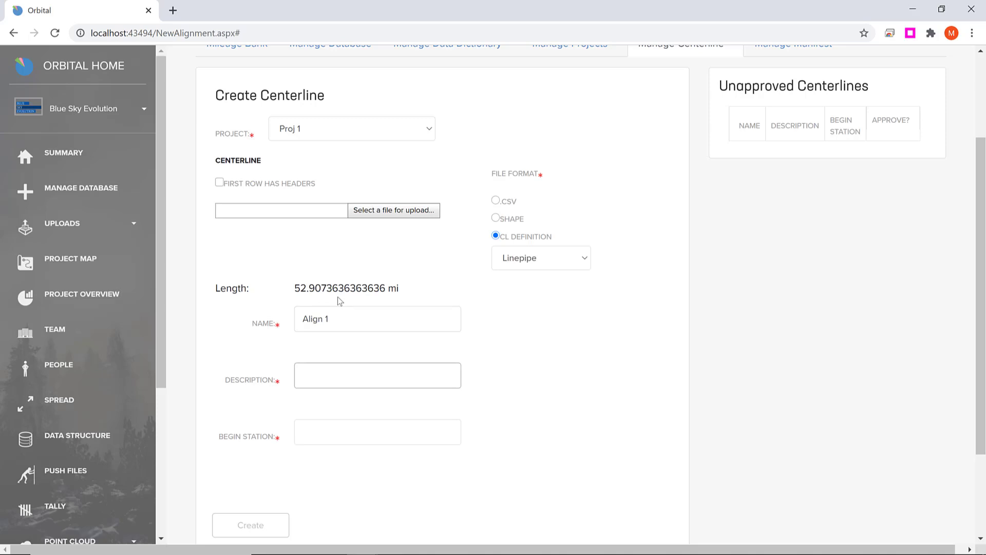
pyautogui.write('Align')
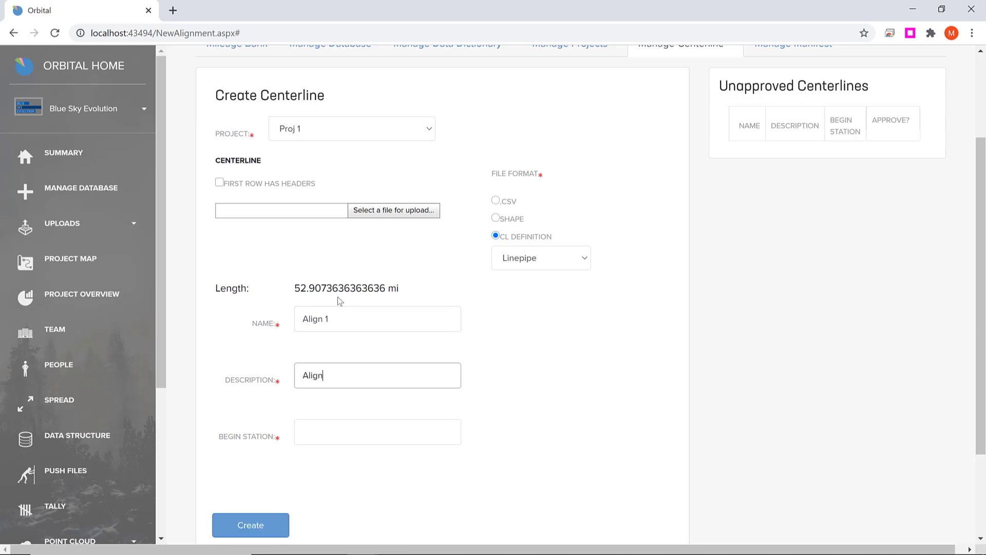
pyautogui.write('ment 1')
pyautogui.press('Tab')
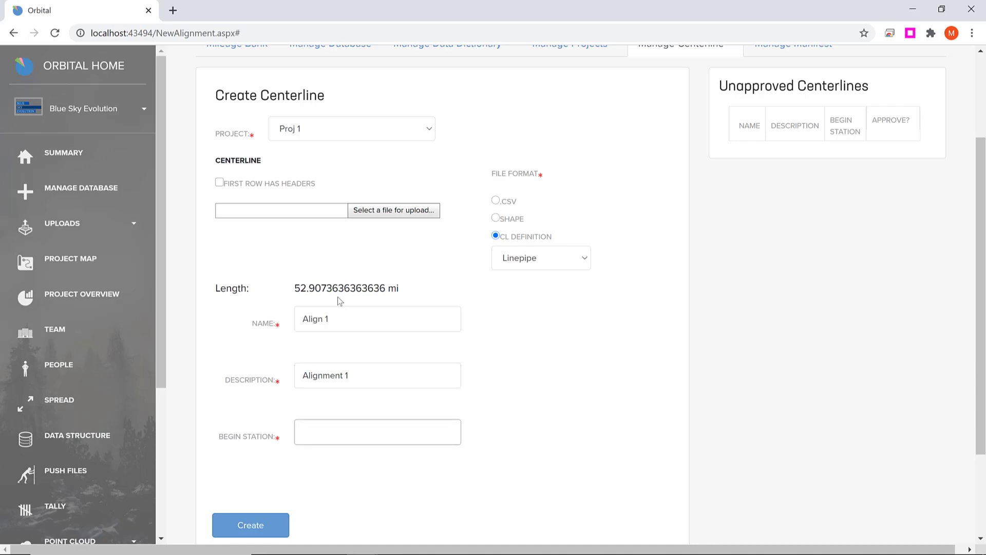
pyautogui.write('0')
pyautogui.scroll(-3, 456, 246)
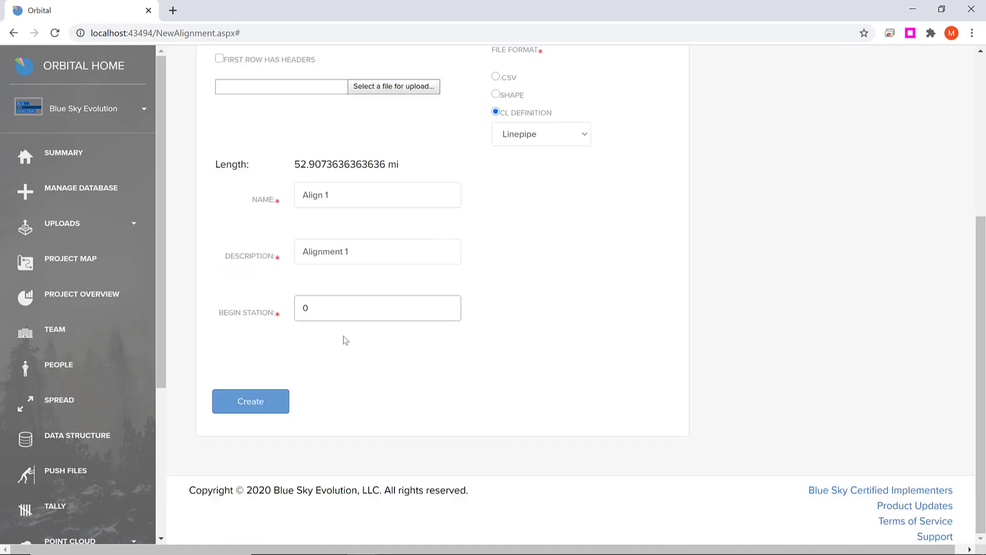
pyautogui.click(255, 403)
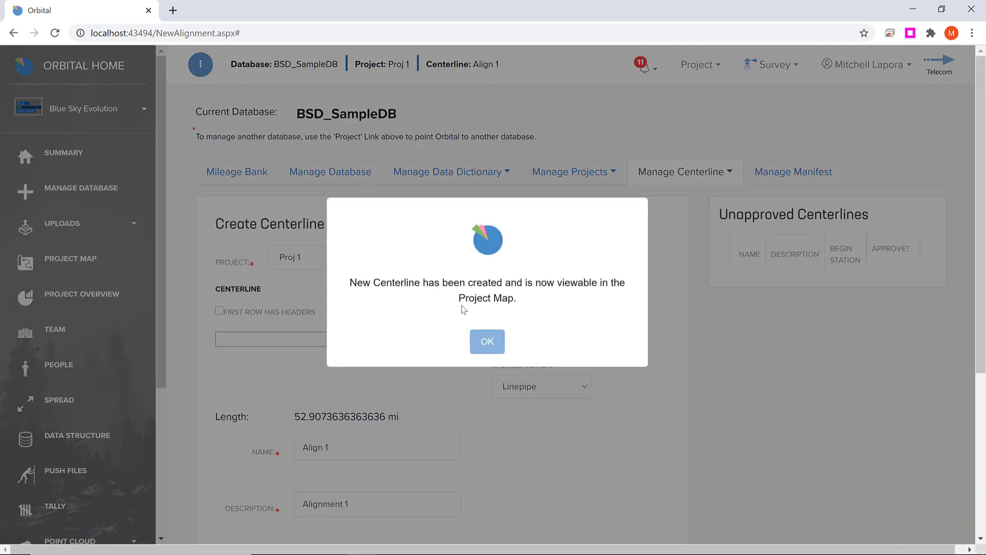
pyautogui.click(487, 343)
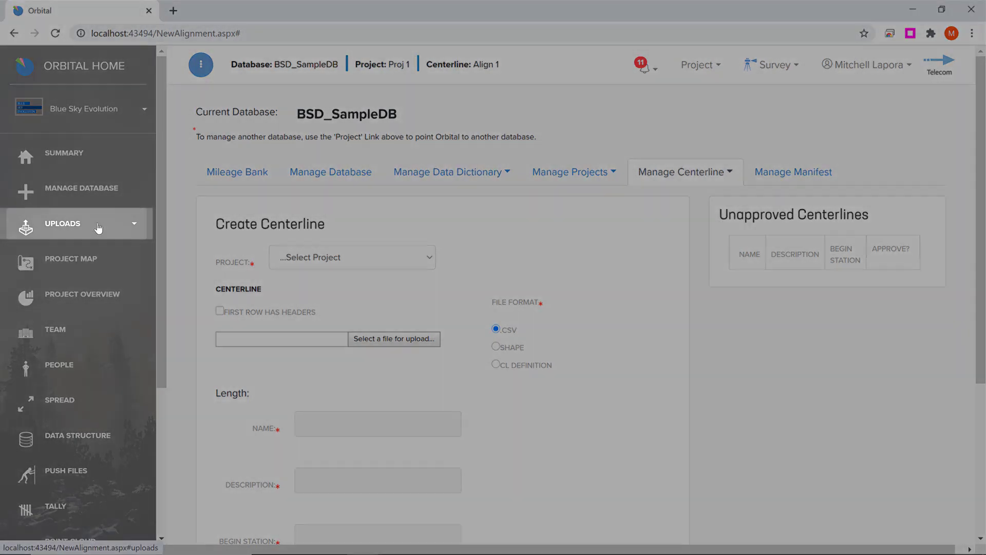
# Start a survey file upload of type PML and choose the listed person as party chief.
pyautogui.click(98, 228)
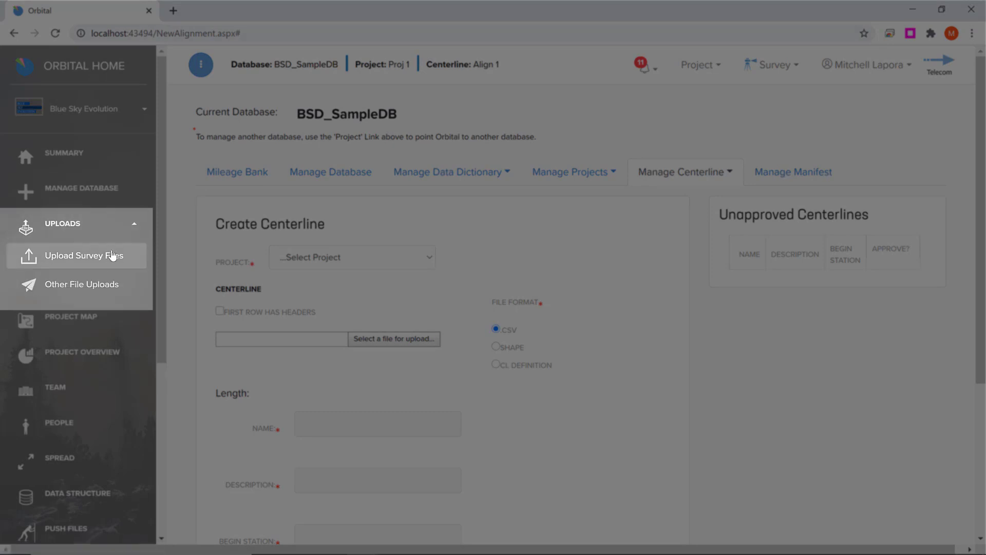
pyautogui.click(113, 255)
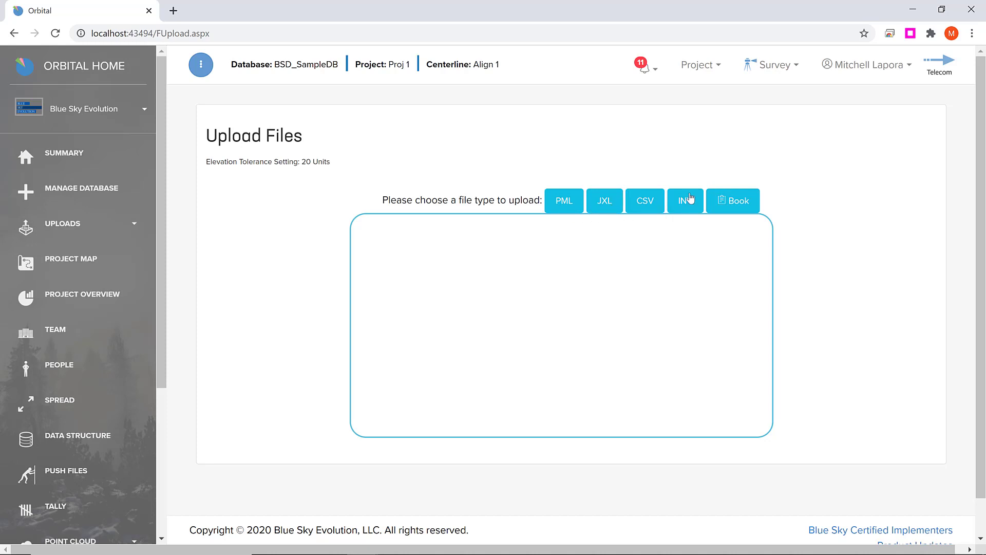
pyautogui.click(564, 206)
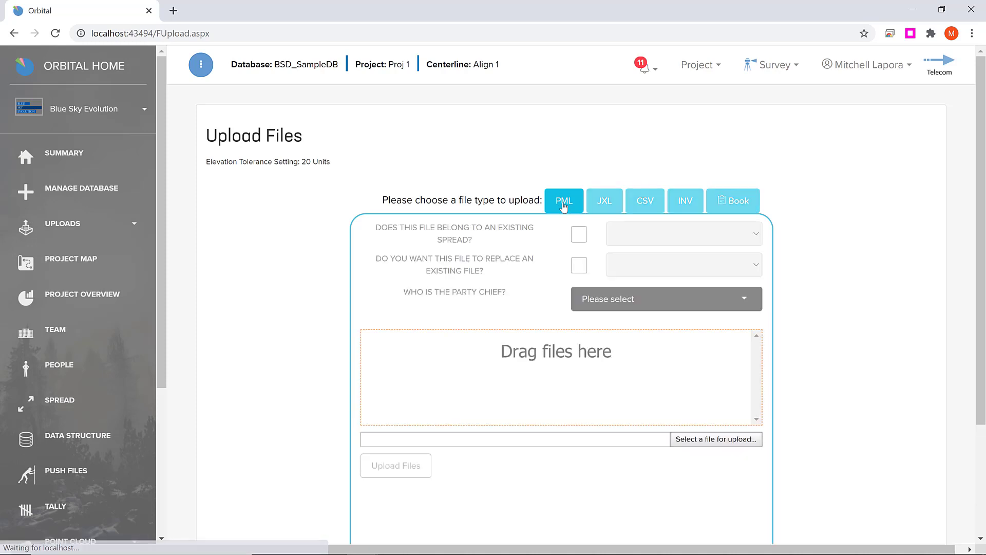
pyautogui.click(605, 299)
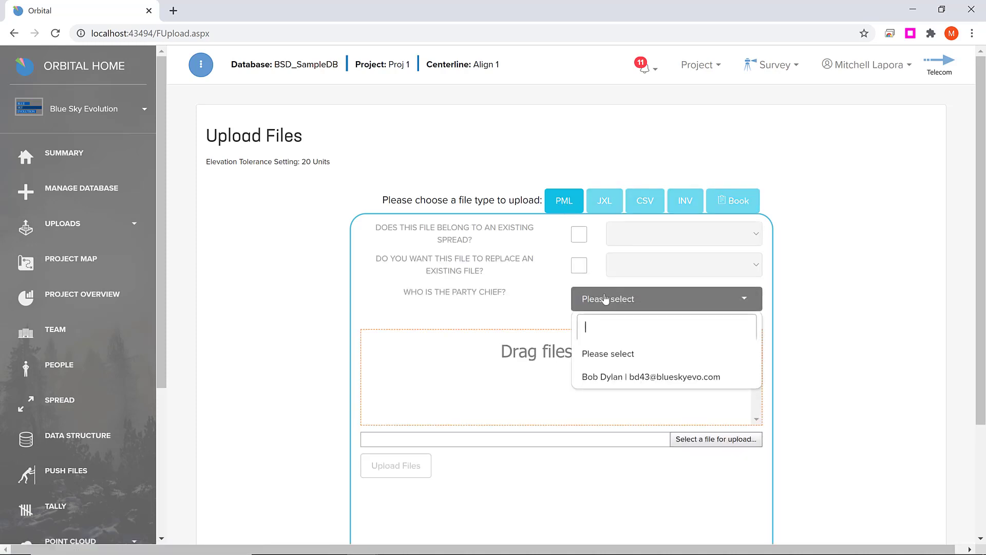
pyautogui.click(616, 380)
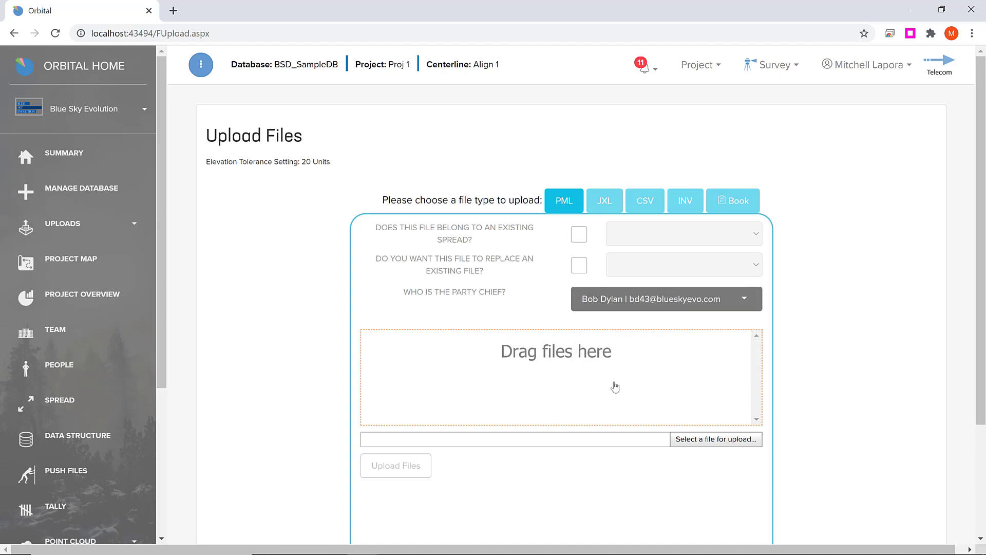
# Upload the survey file Test_File.pml from the Enterprise folder.
pyautogui.click(684, 439)
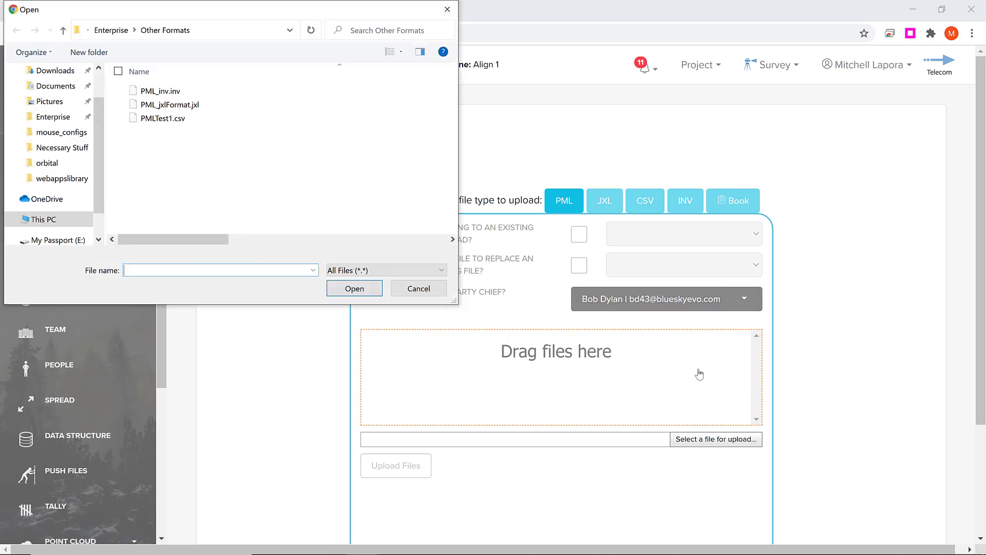
pyautogui.click(109, 29)
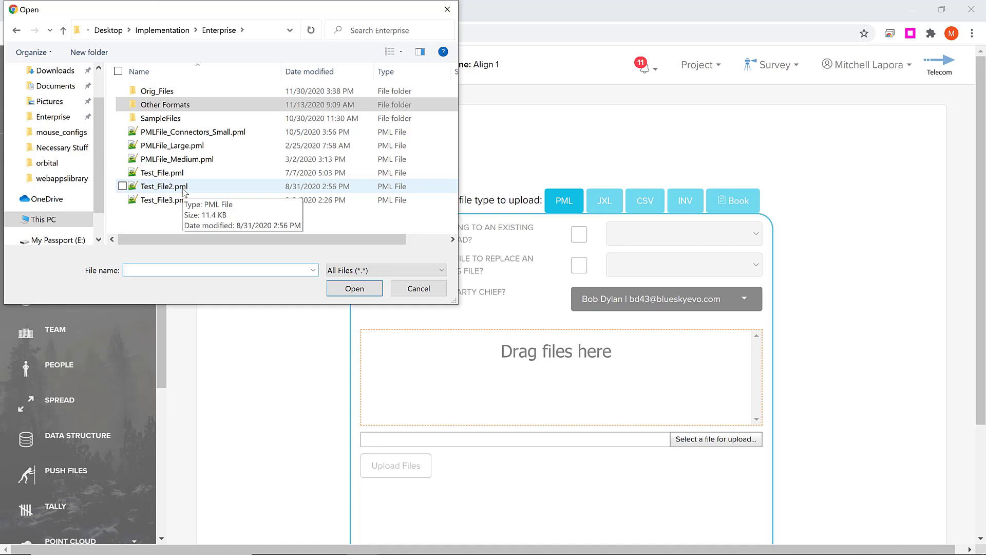
pyautogui.doubleClick(175, 173)
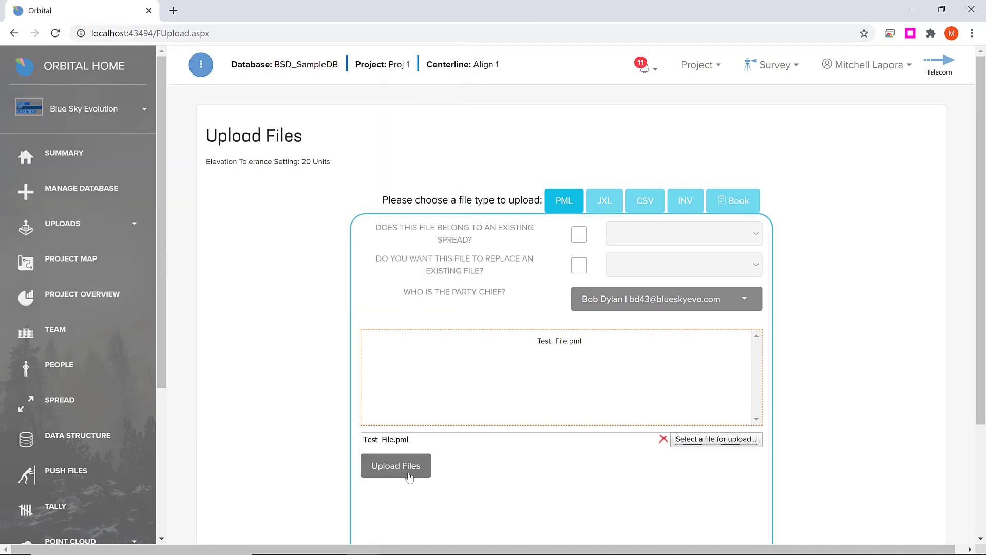
pyautogui.click(409, 477)
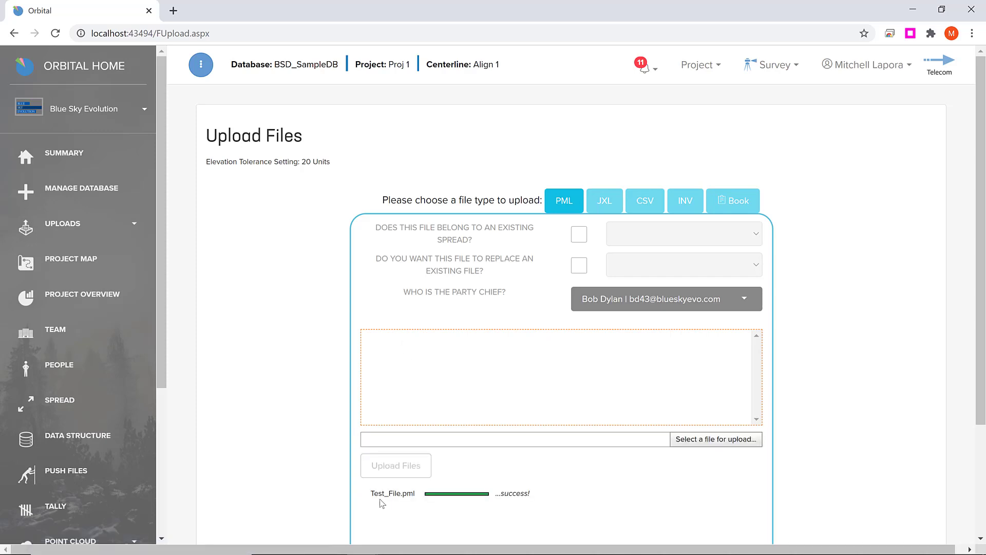
pyautogui.scroll(-1, 382, 503)
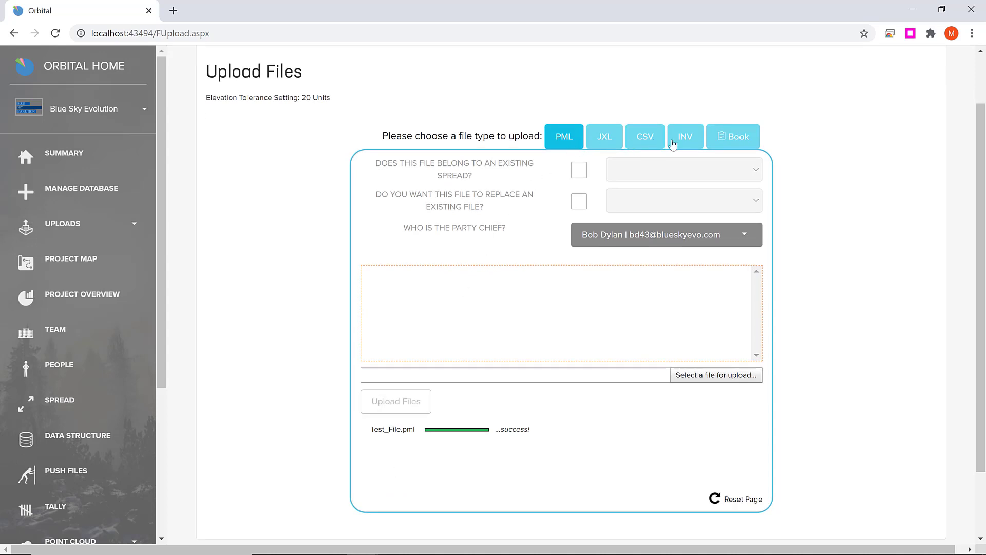
# Examine the upload options offered for JXL and CSV survey files, including party chief, headings and coordinate order.
pyautogui.click(614, 144)
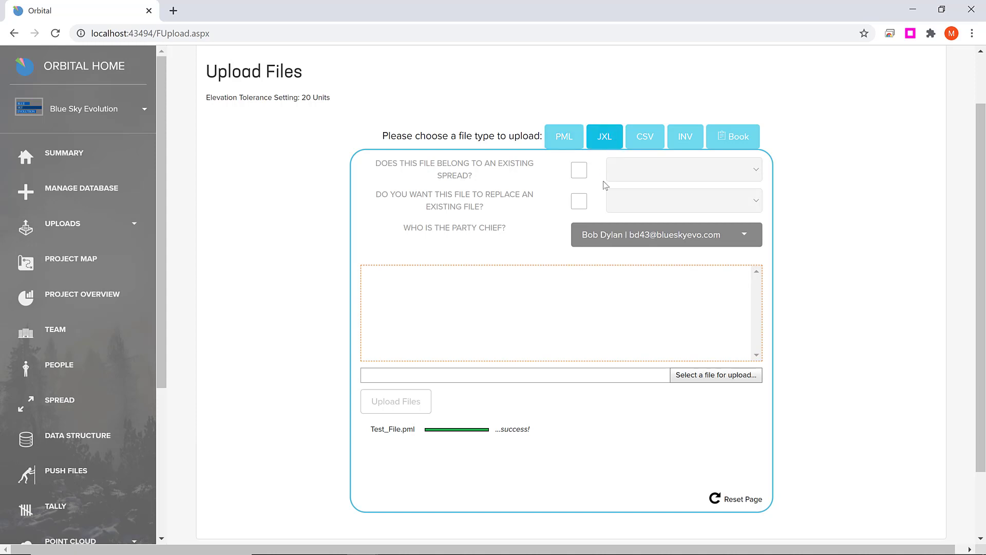
pyautogui.click(604, 243)
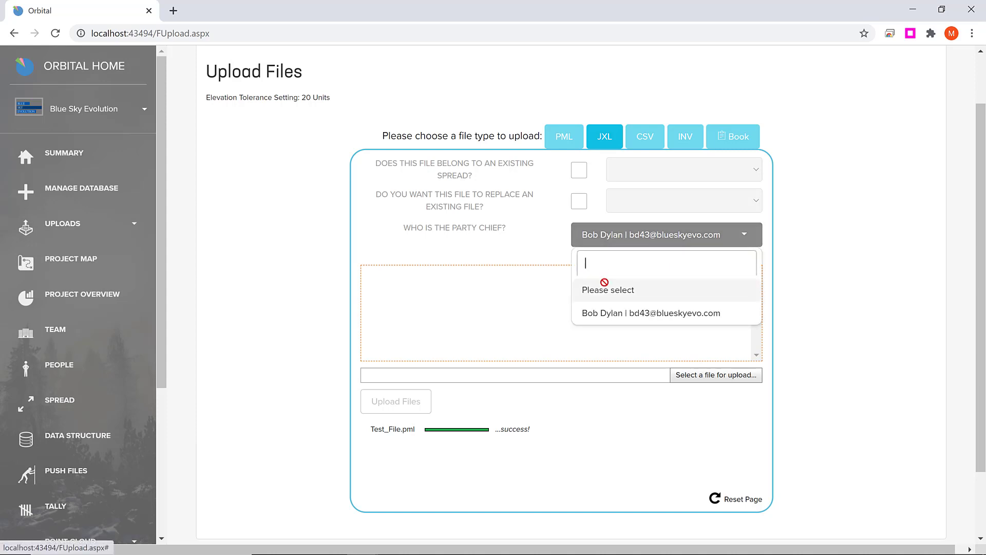
pyautogui.click(598, 314)
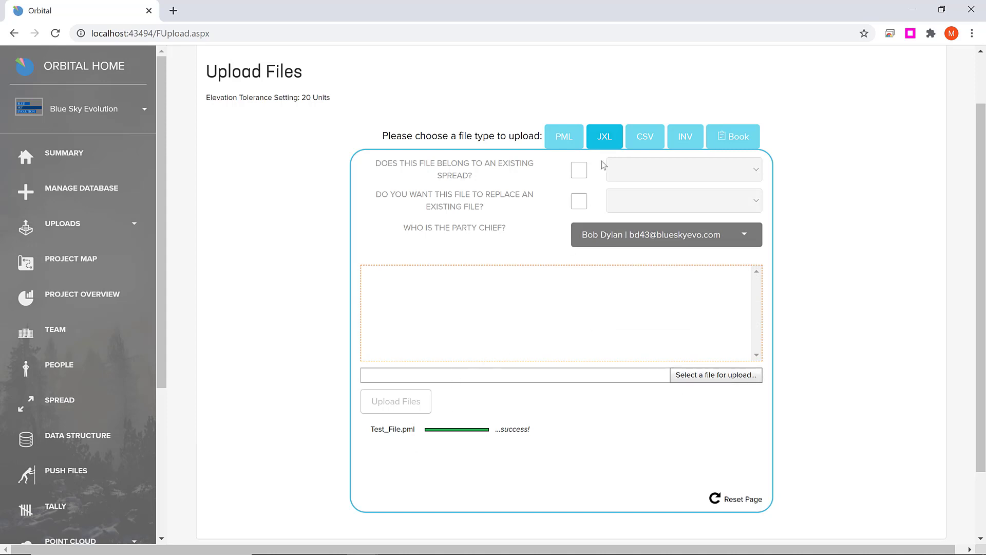
pyautogui.click(645, 136)
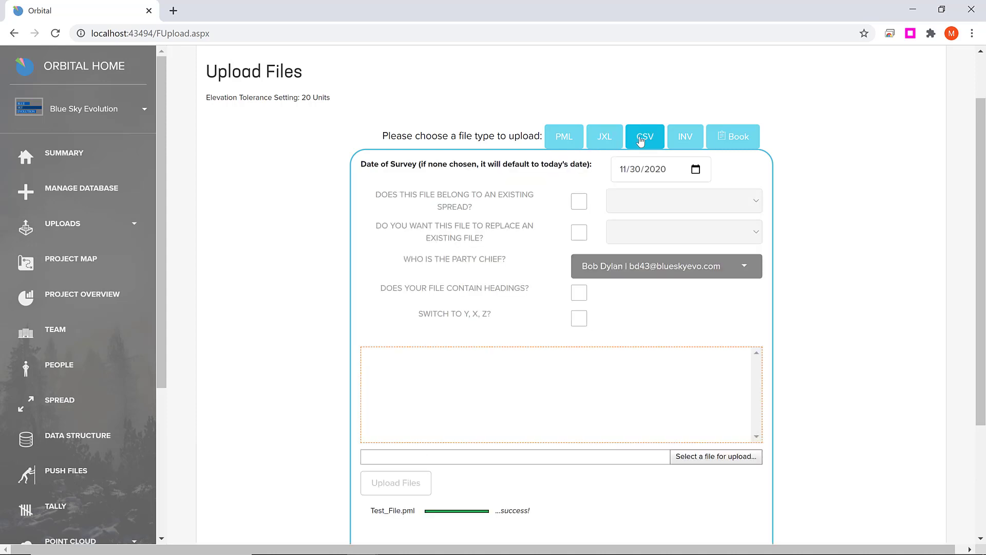
pyautogui.scroll(-1, 575, 215)
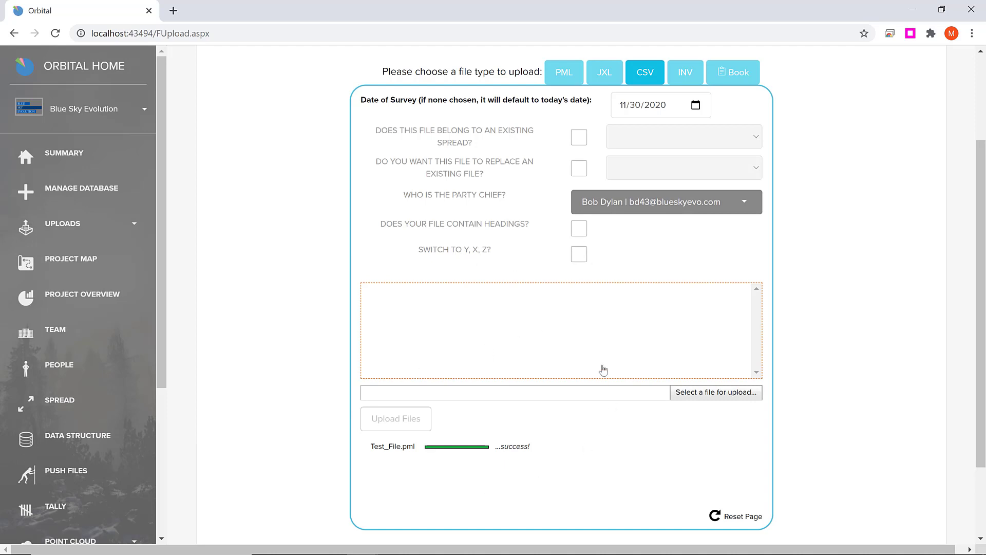
# Set the survey upload's file type to JXL and choose the listed person as party chief.
pyautogui.click(599, 68)
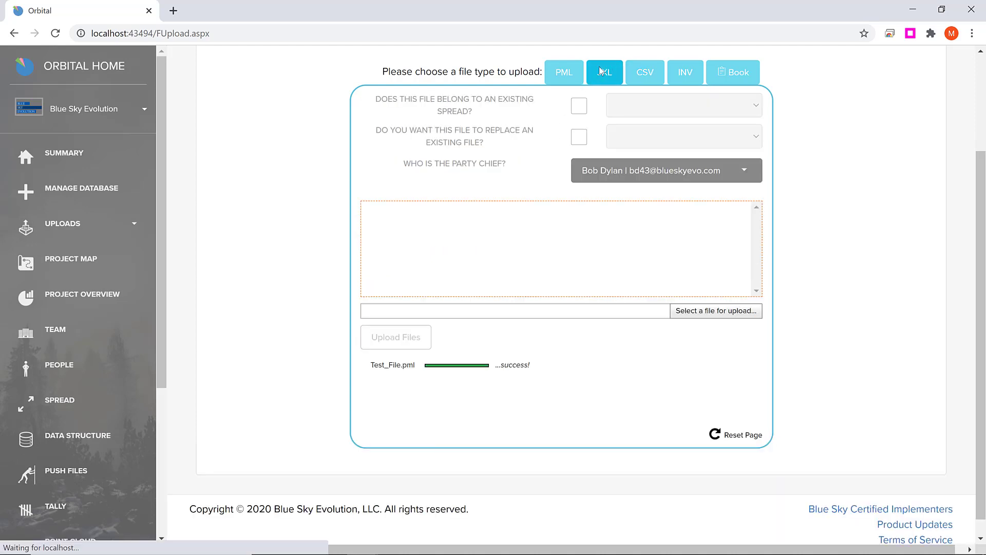
pyautogui.click(651, 169)
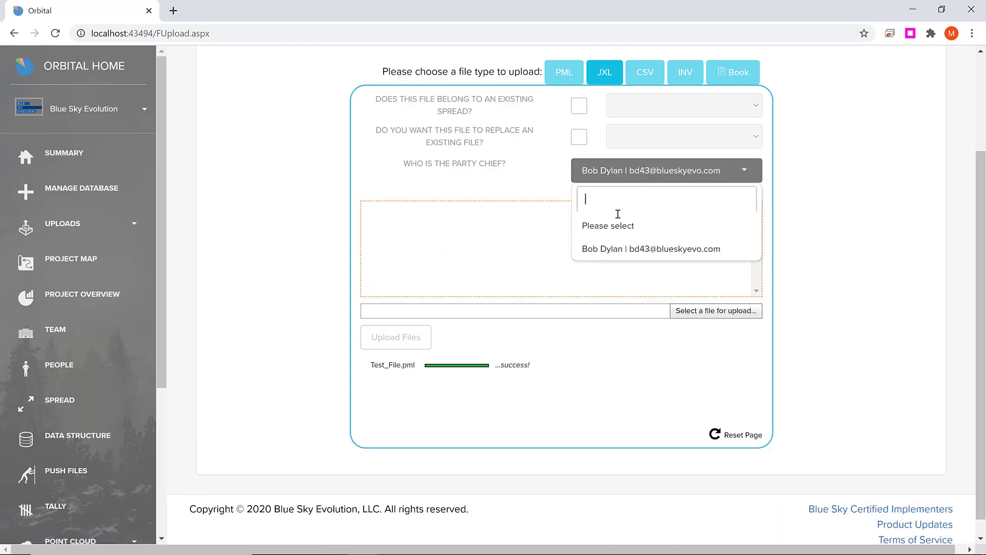
pyautogui.click(599, 250)
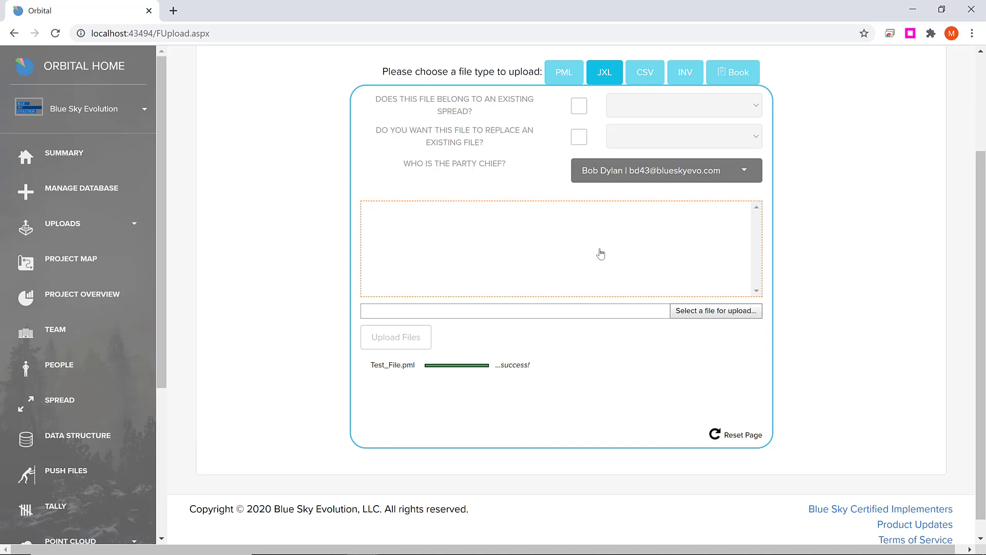
# Upload the survey file PML_jxlFormat.jxl from the Other Formats folder inside Enterprise.
pyautogui.click(600, 254)
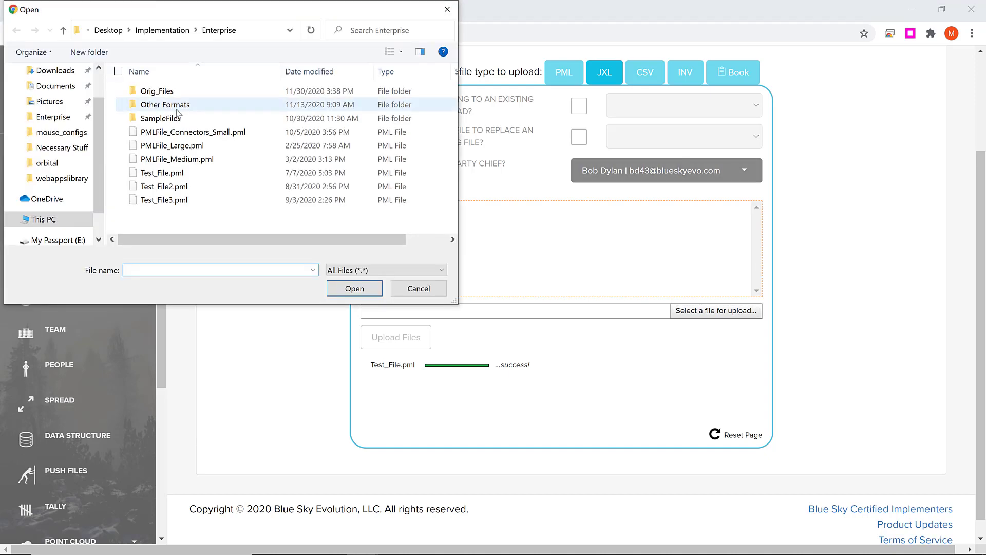
pyautogui.doubleClick(170, 104)
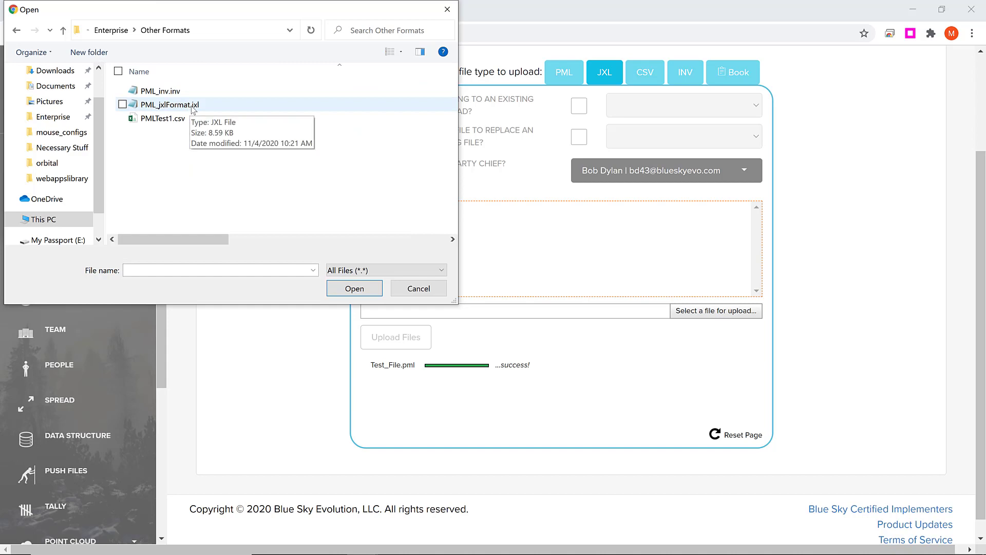
pyautogui.doubleClick(193, 105)
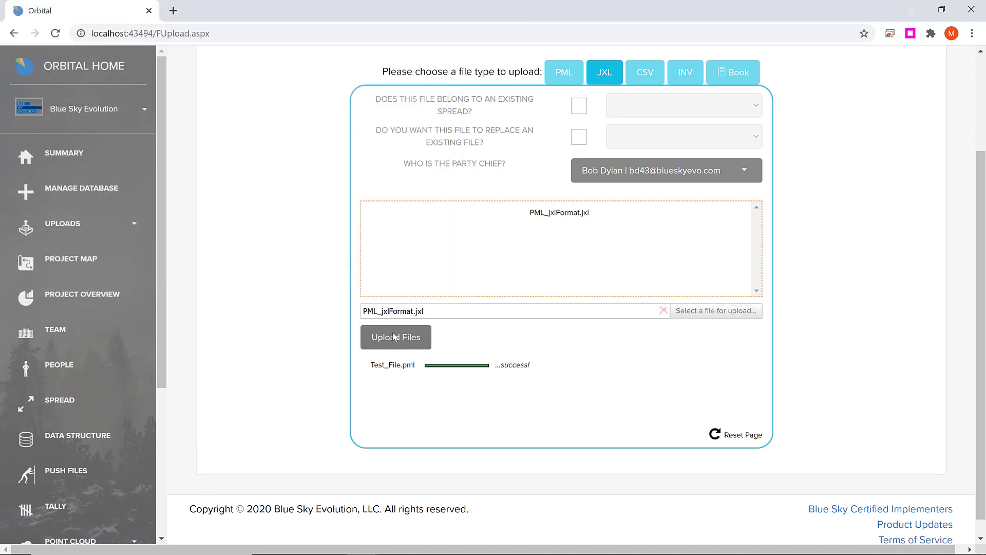
pyautogui.click(394, 336)
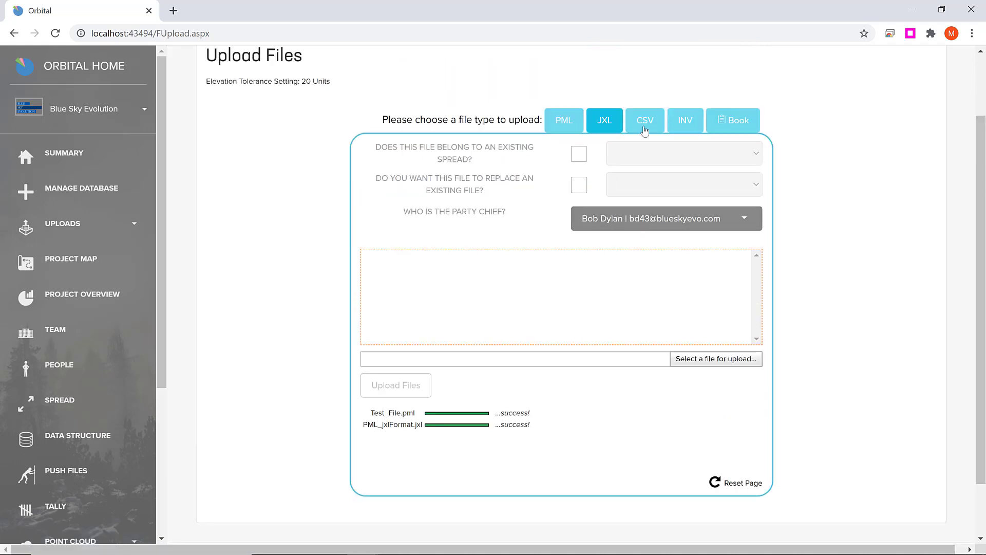
# Upload the CSV survey file PMLTest1.csv from the Other Formats folder with the listed person as party chief.
pyautogui.click(646, 130)
pyautogui.click(596, 250)
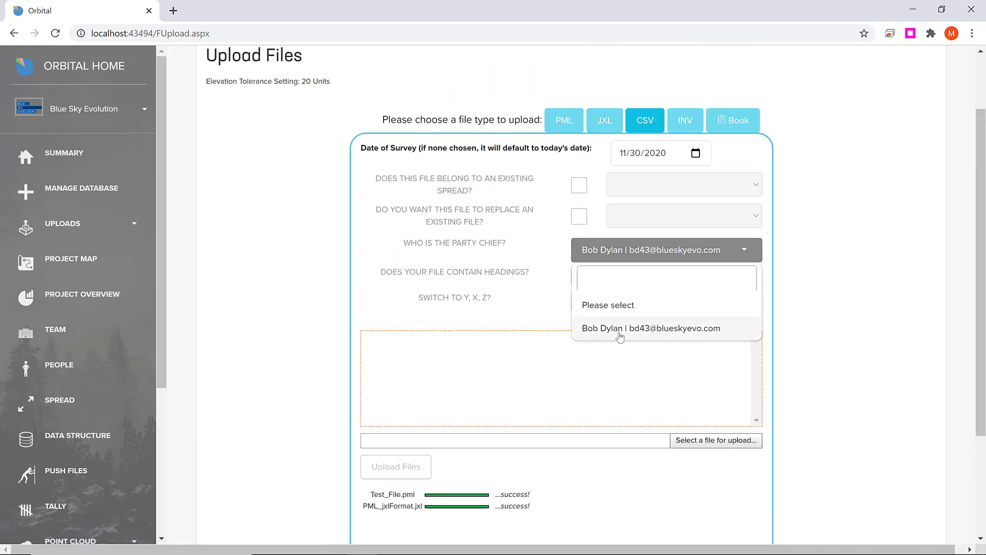
pyautogui.click(620, 328)
pyautogui.click(519, 343)
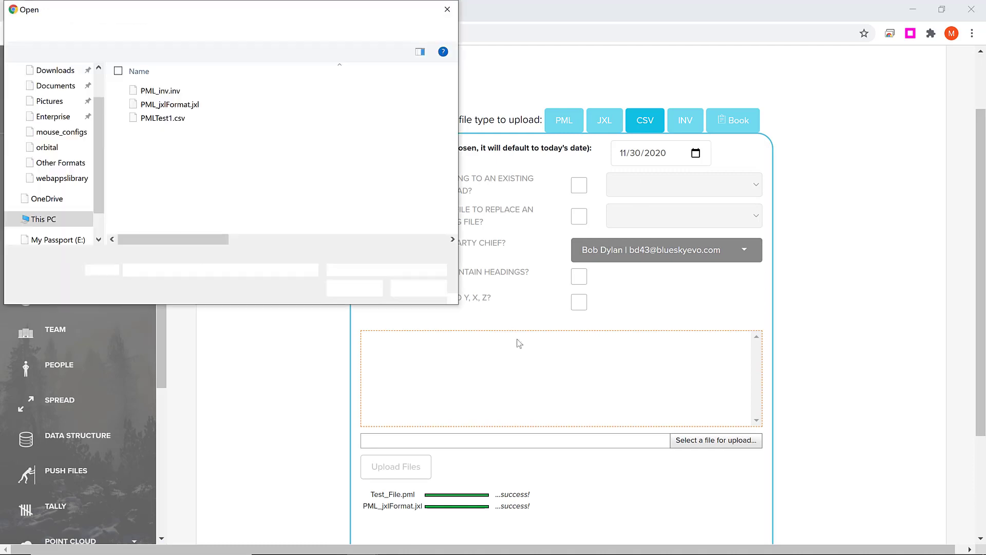
pyautogui.doubleClick(164, 119)
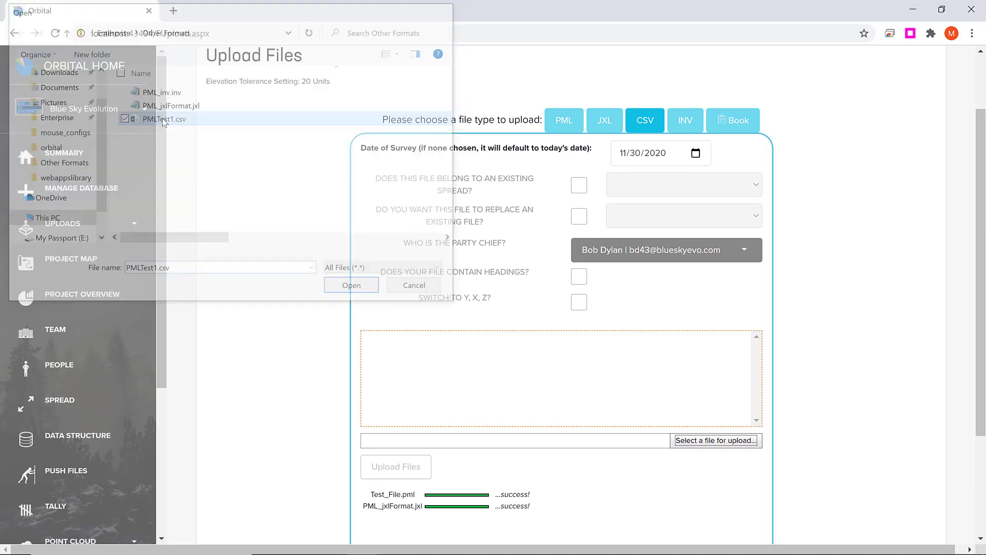
pyautogui.scroll(-3, 361, 321)
pyautogui.click(368, 327)
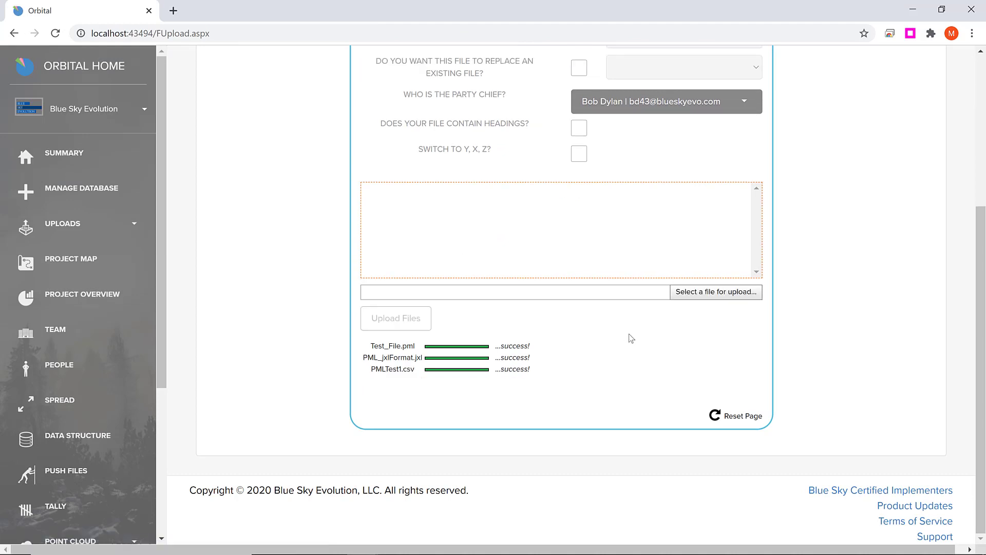
# Upload the INV survey file PML_inv.inv from the Other Formats folder with the listed person as party chief.
pyautogui.scroll(4, 632, 338)
pyautogui.click(699, 163)
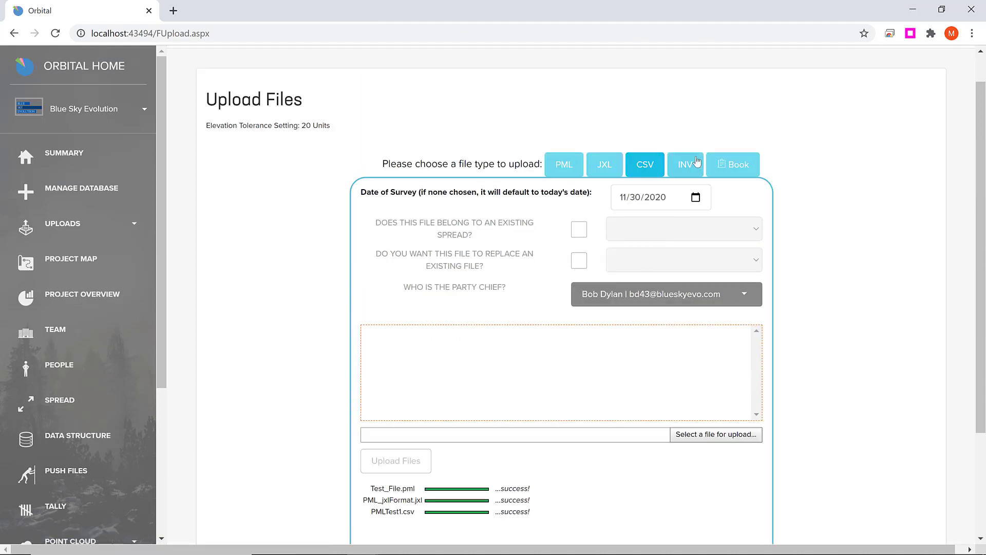
pyautogui.click(661, 301)
pyautogui.click(619, 373)
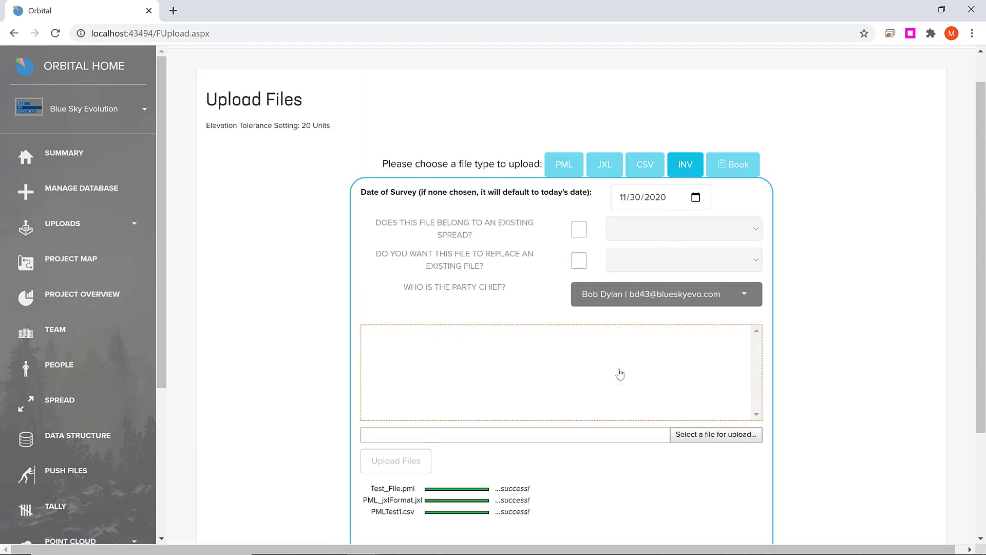
pyautogui.click(544, 381)
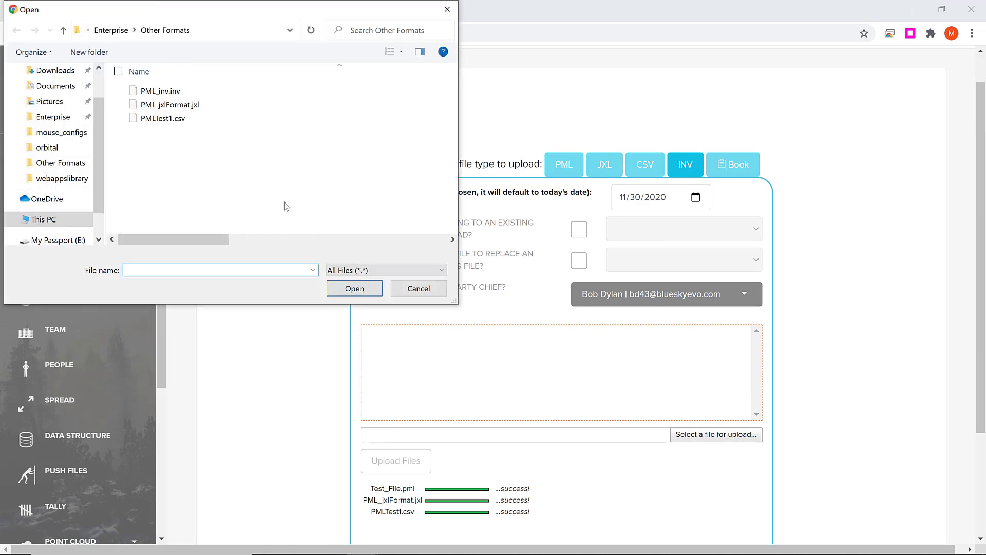
pyautogui.doubleClick(160, 91)
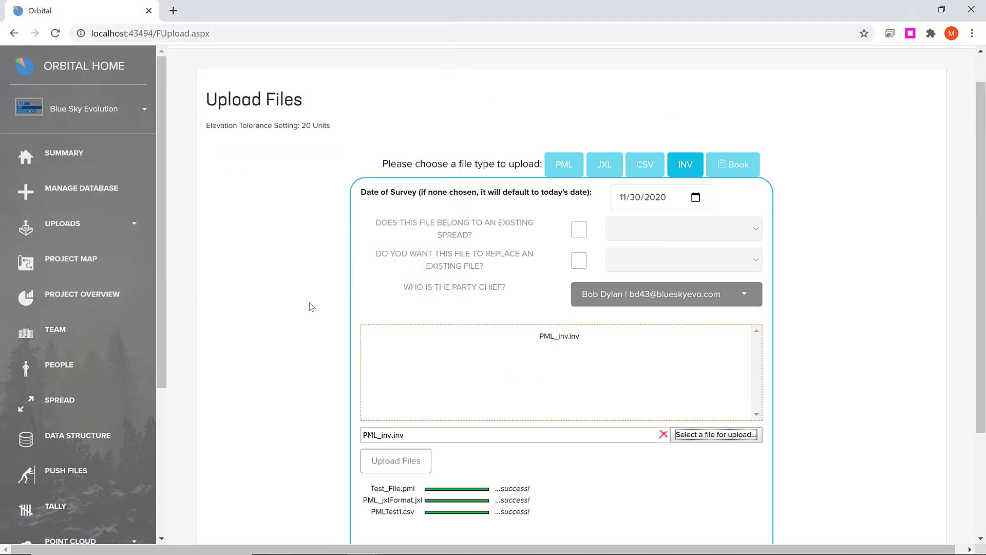
pyautogui.scroll(-3, 312, 307)
pyautogui.click(409, 338)
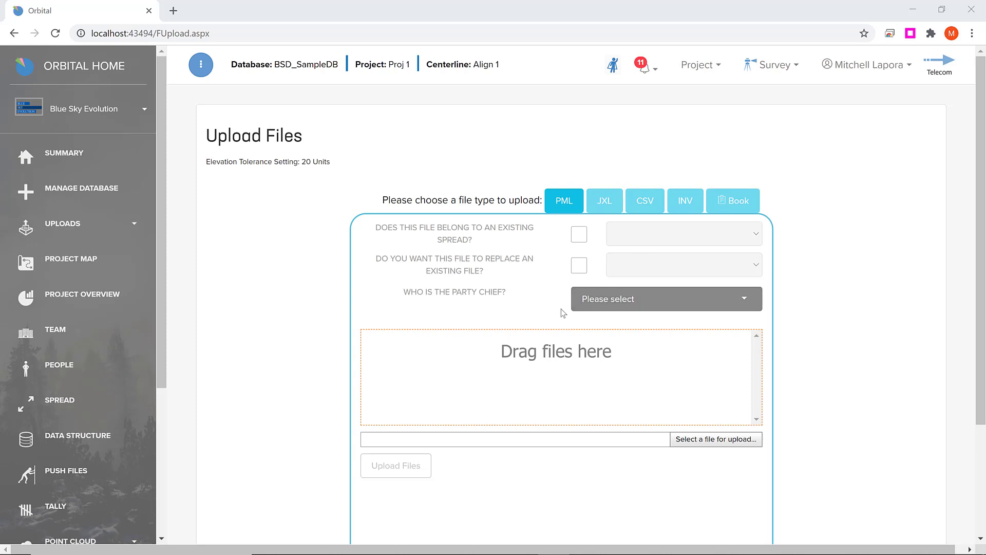
# Review the project overview down to the File Information table with the uploaded files' types, validation percentages and grades.
pyautogui.click(112, 301)
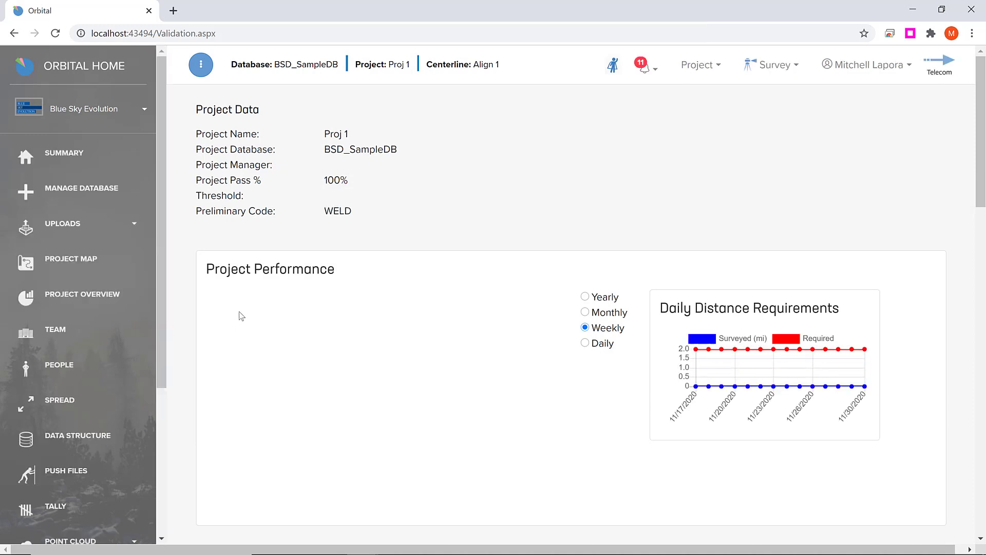
pyautogui.scroll(-5, 245, 290)
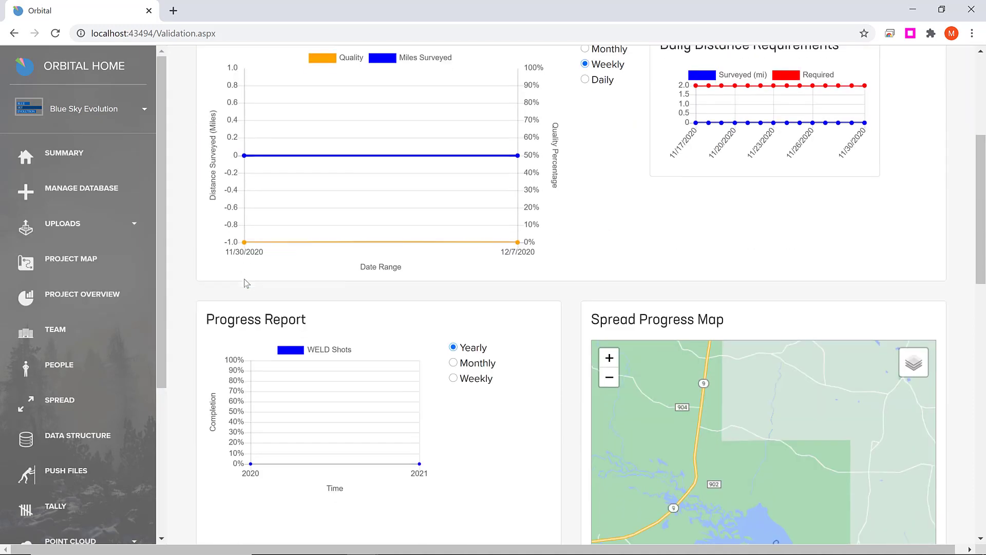
pyautogui.scroll(-13, 245, 282)
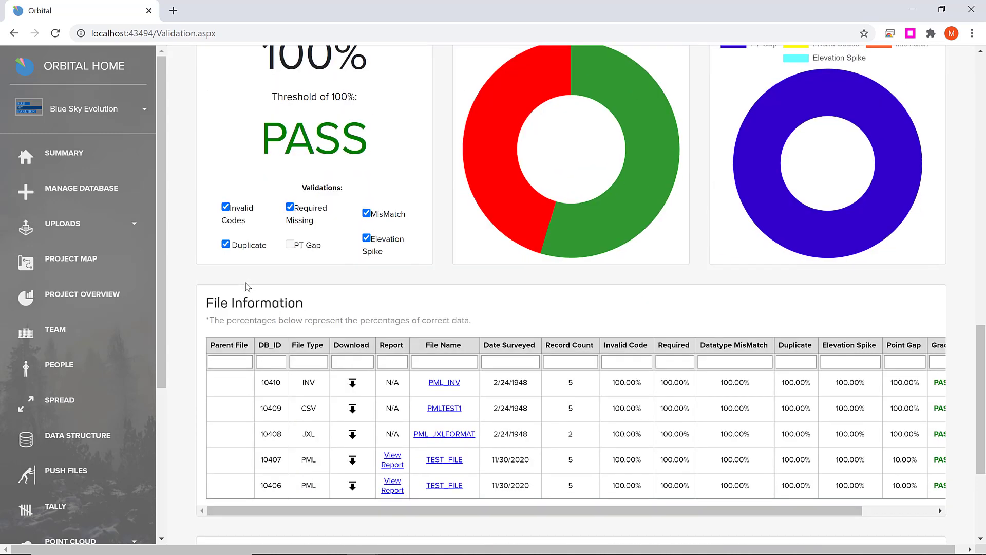
pyautogui.scroll(-1, 252, 295)
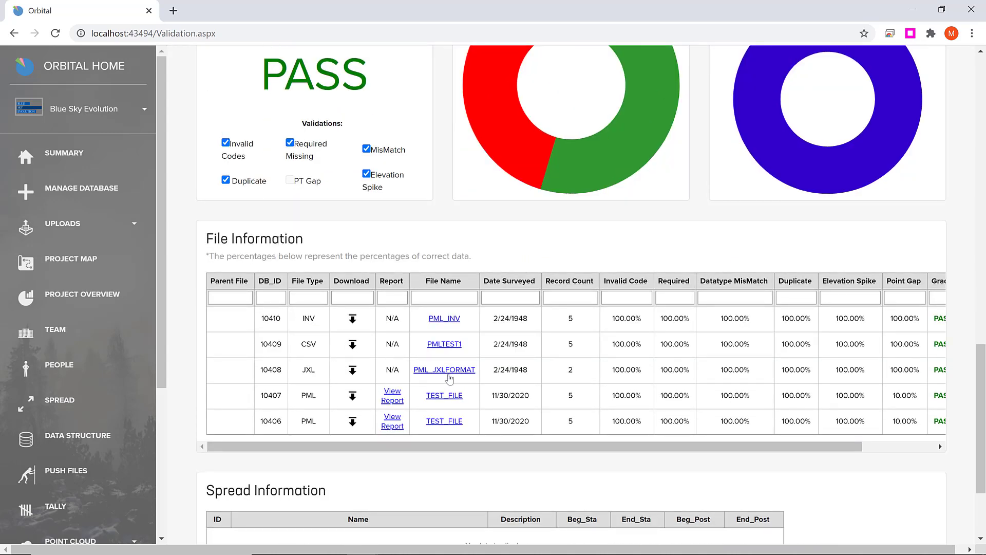
pyautogui.scroll(-1, 555, 387)
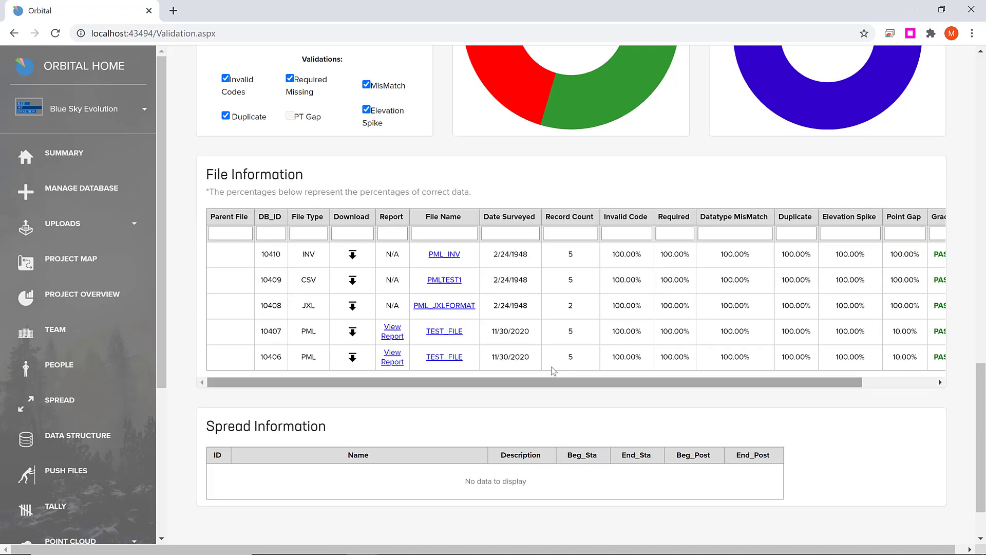
pyautogui.moveTo(515, 381)
pyautogui.mouseDown()
pyautogui.moveTo(563, 396)
pyautogui.moveTo(514, 388)
pyautogui.mouseUp()
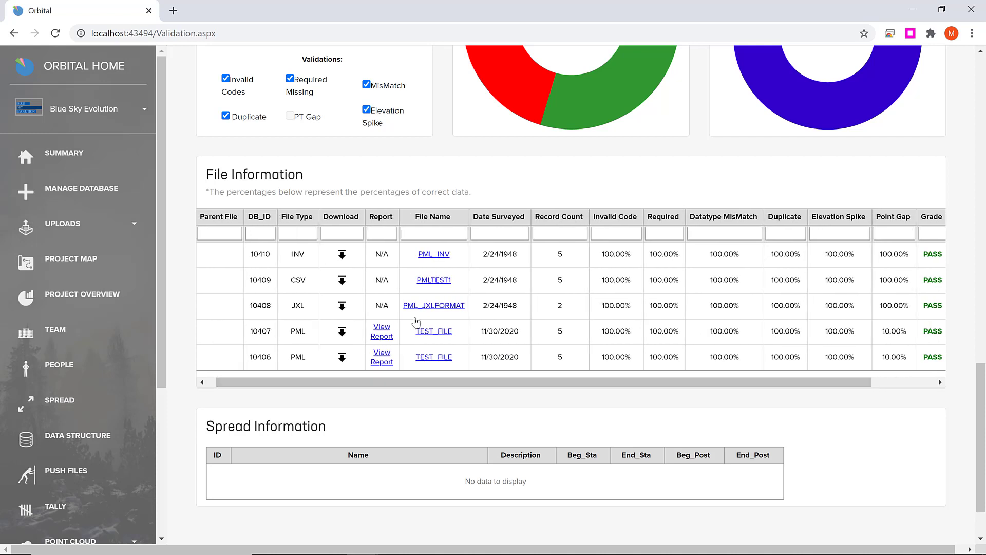
pyautogui.scroll(-1, 370, 319)
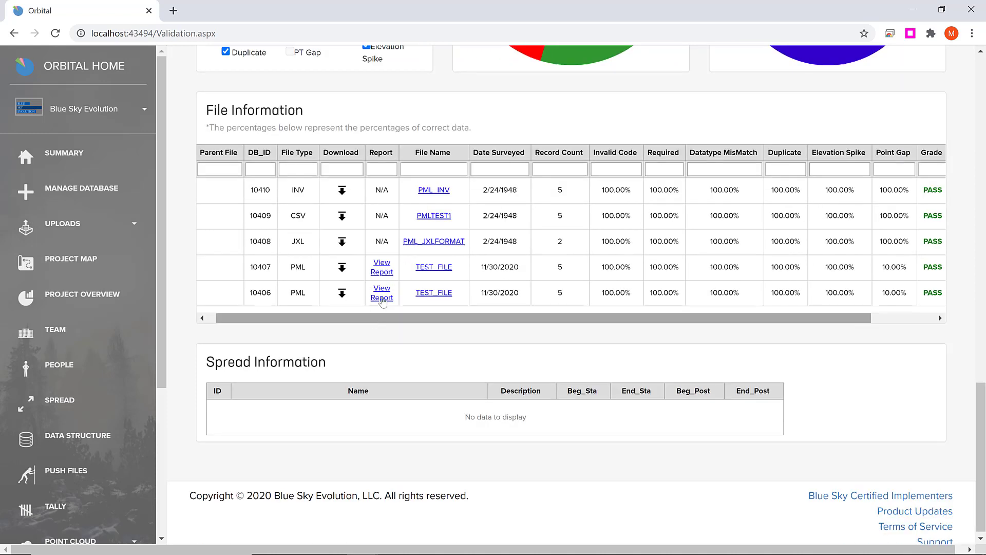
# Examine the validation report of Test_File with DB_ID 10407, including its schemalocation details, and the file table's weather and temperature columns.
pyautogui.click(386, 273)
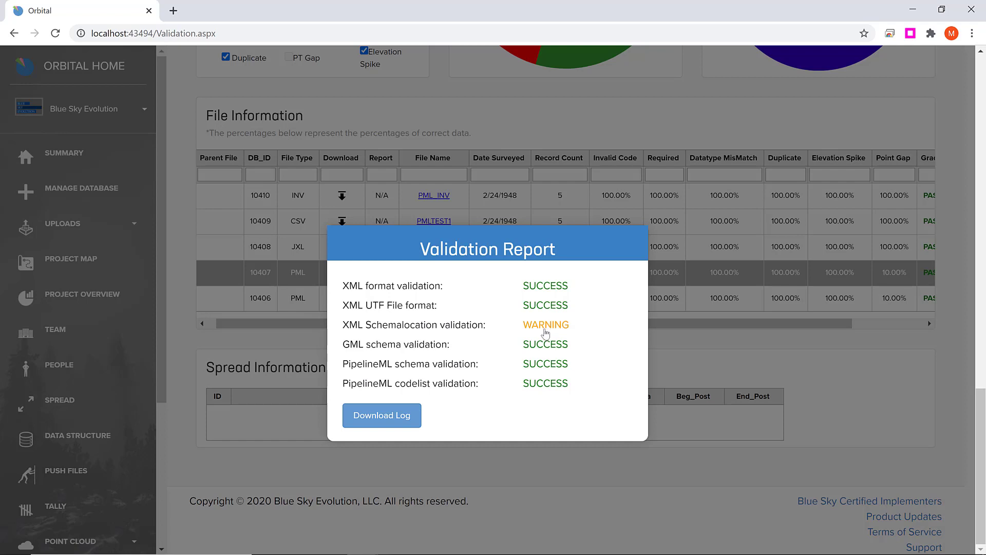
pyautogui.click(544, 328)
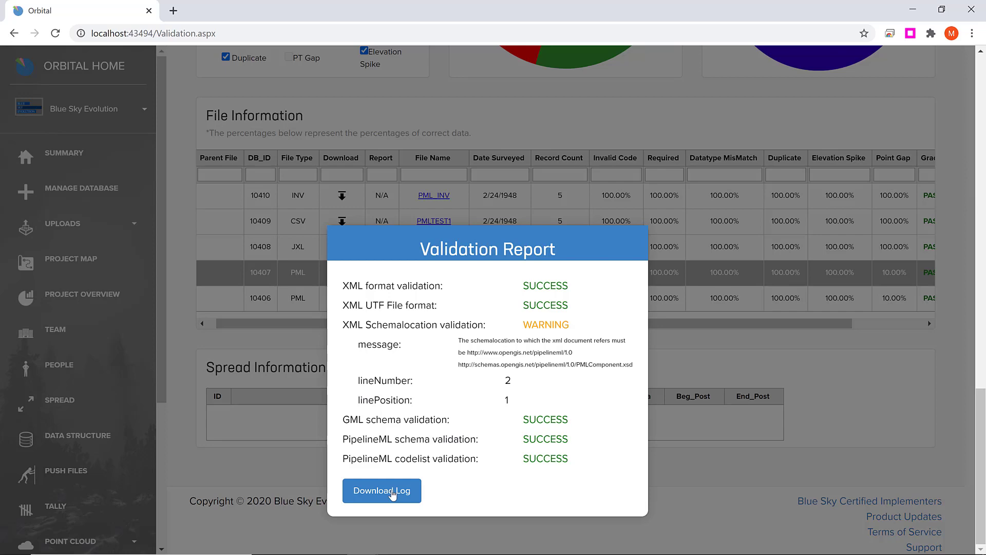
pyautogui.click(294, 258)
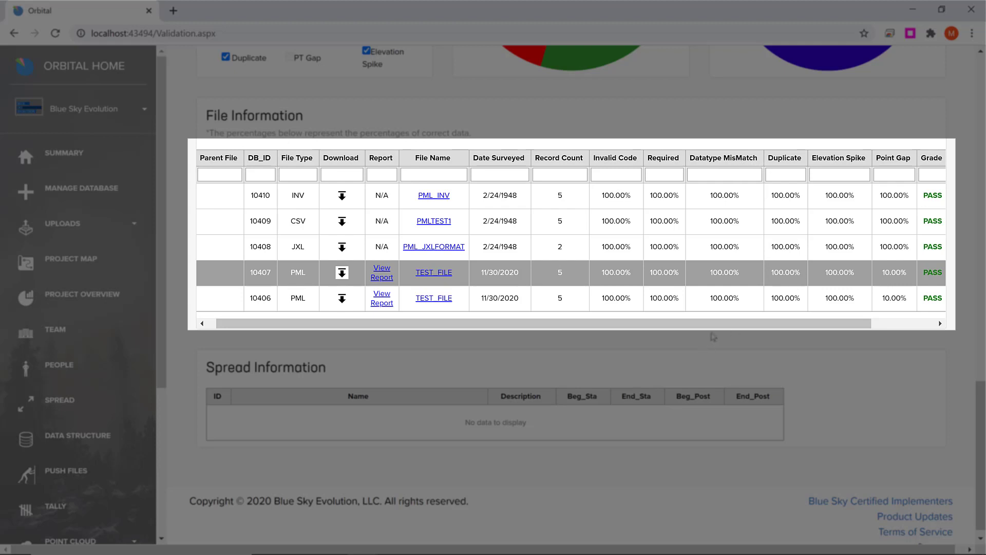
pyautogui.moveTo(697, 324); pyautogui.dragTo(801, 323)
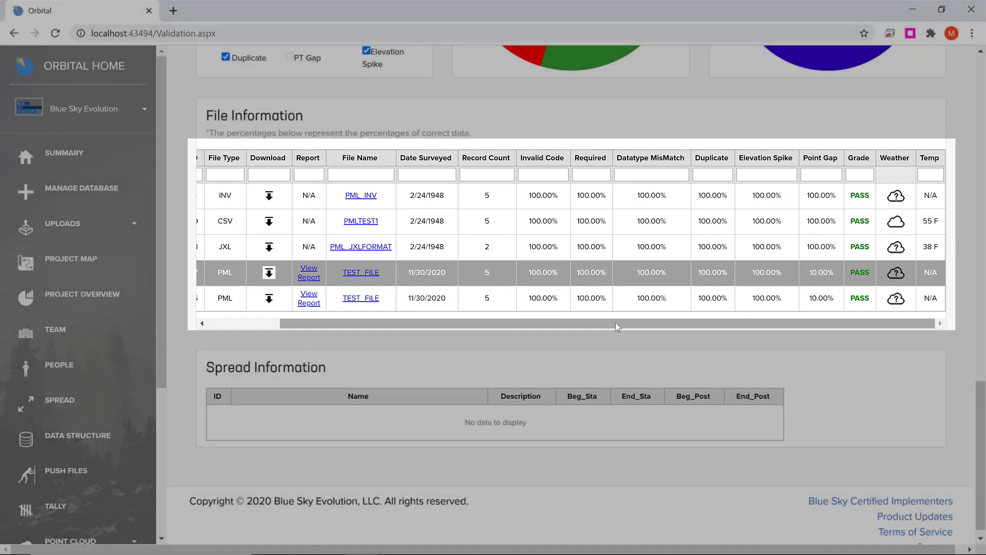
pyautogui.moveTo(614, 323); pyautogui.dragTo(444, 341)
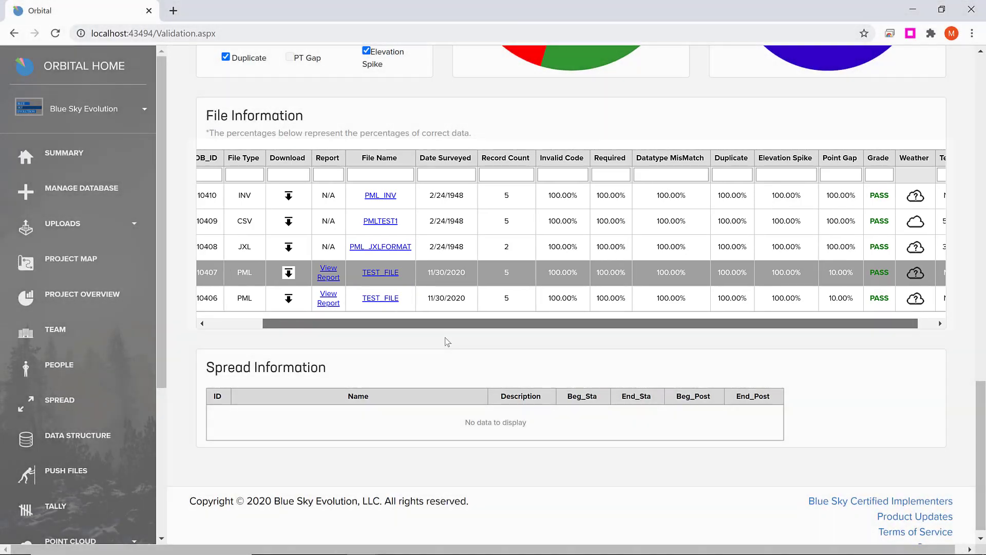
# Push the survey data of the remaining unpushed Test_File.pml from the survey file push settings.
pyautogui.click(73, 473)
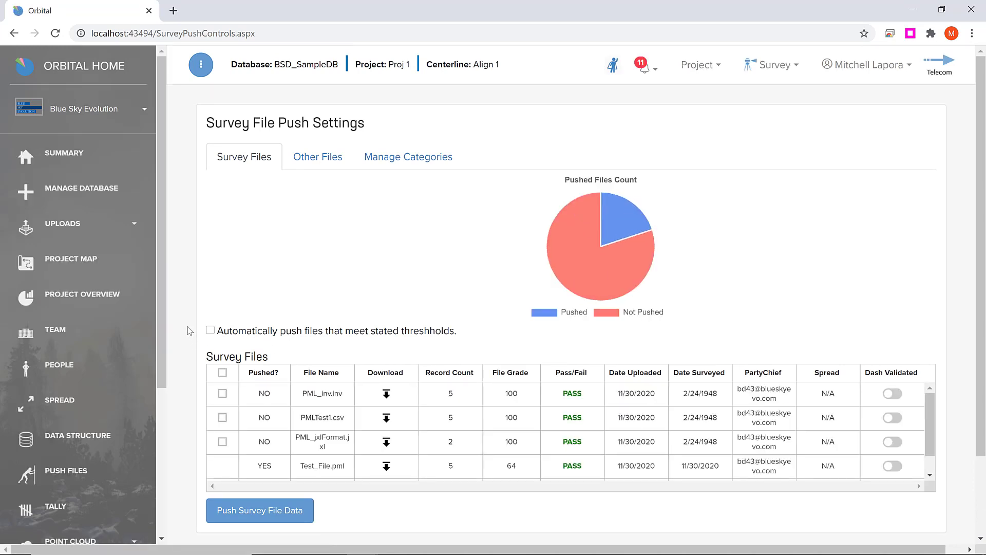
pyautogui.scroll(-1, 195, 309)
pyautogui.scroll(-1, 196, 309)
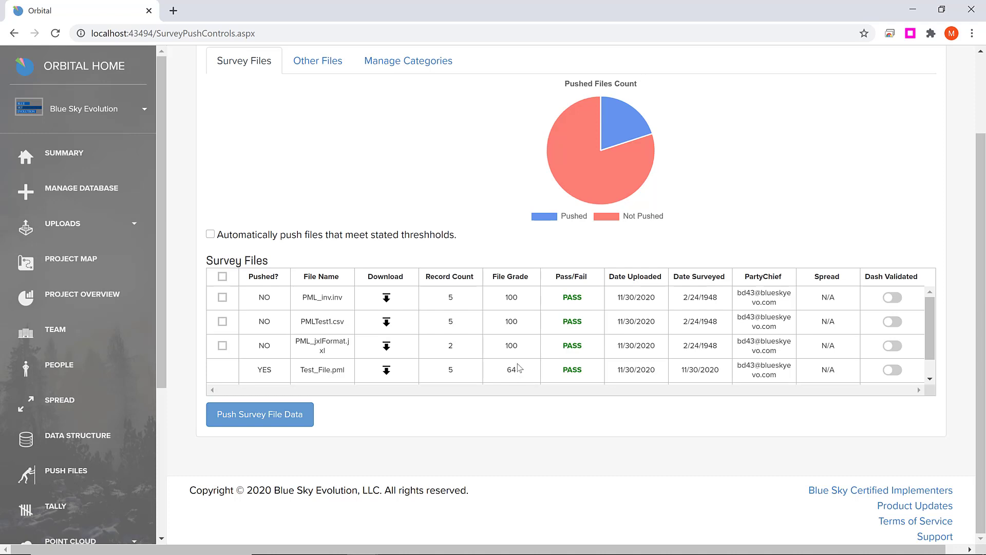
pyautogui.scroll(-1, 518, 365)
pyautogui.scroll(1, 505, 343)
pyautogui.scroll(-1, 503, 344)
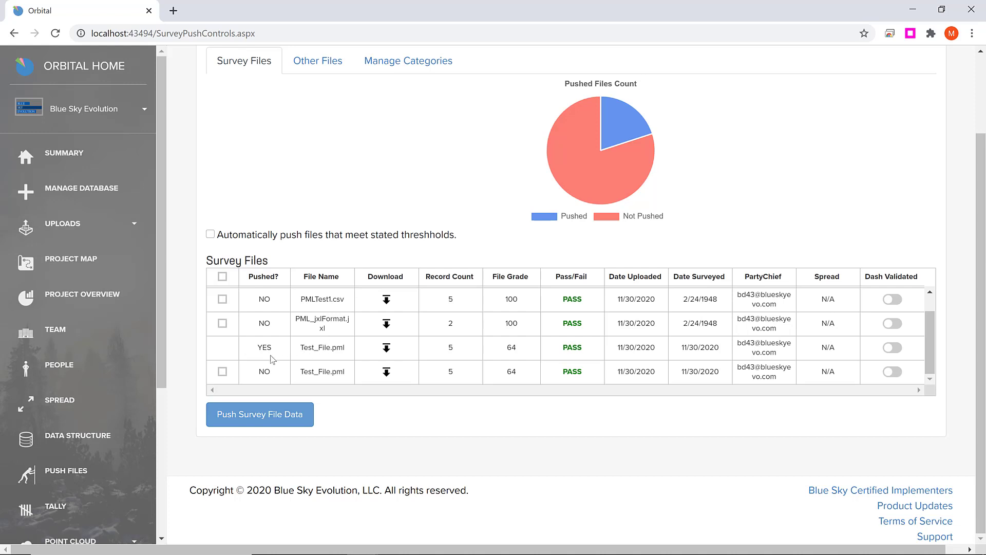
pyautogui.click(222, 371)
pyautogui.click(260, 415)
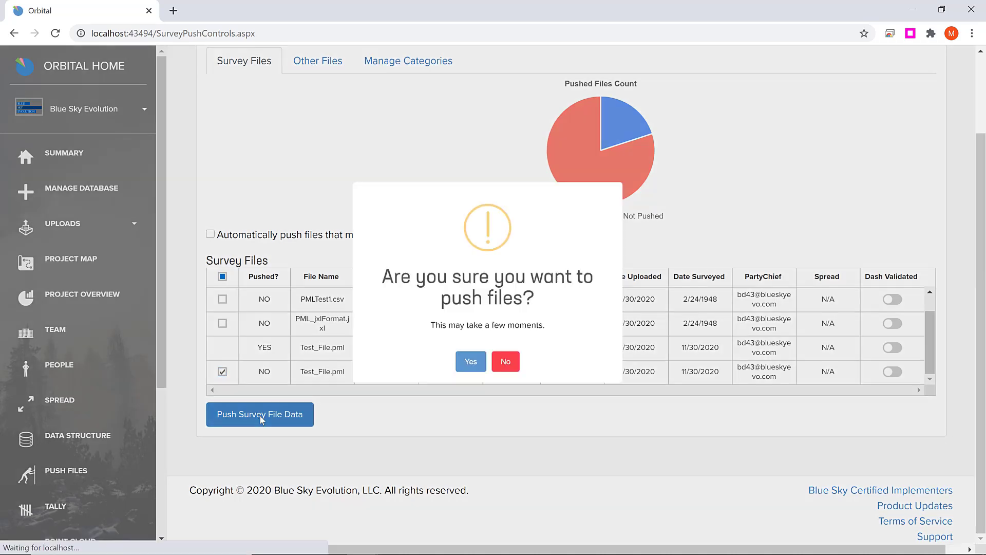
pyautogui.click(467, 360)
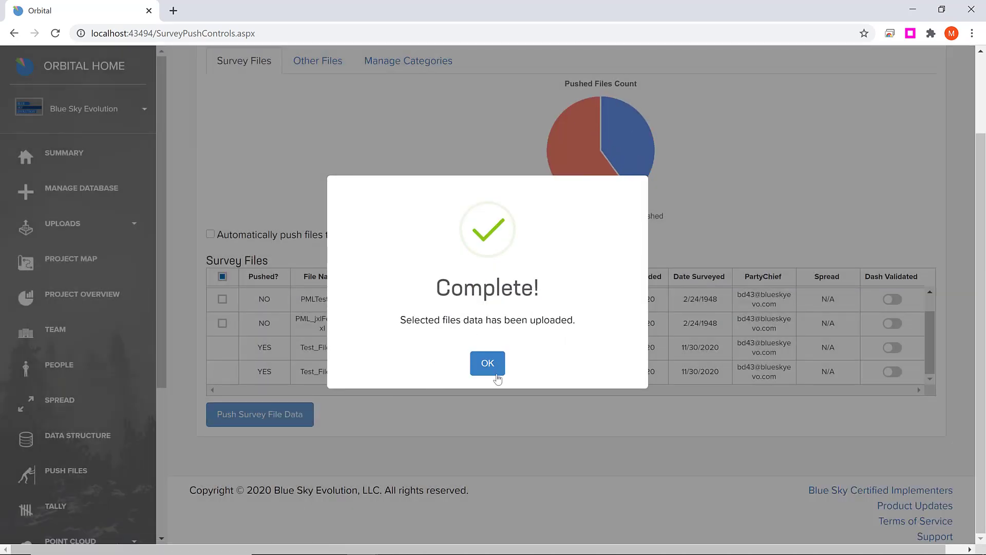
pyautogui.click(488, 362)
# Push the survey data of PML_jxlFormat.jxl.
pyautogui.scroll(1, 315, 337)
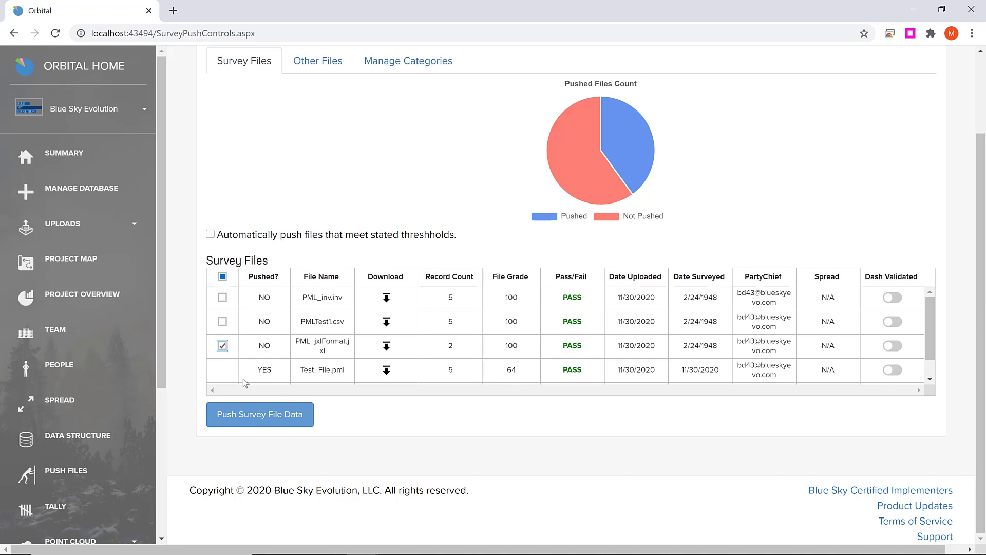
pyautogui.click(257, 414)
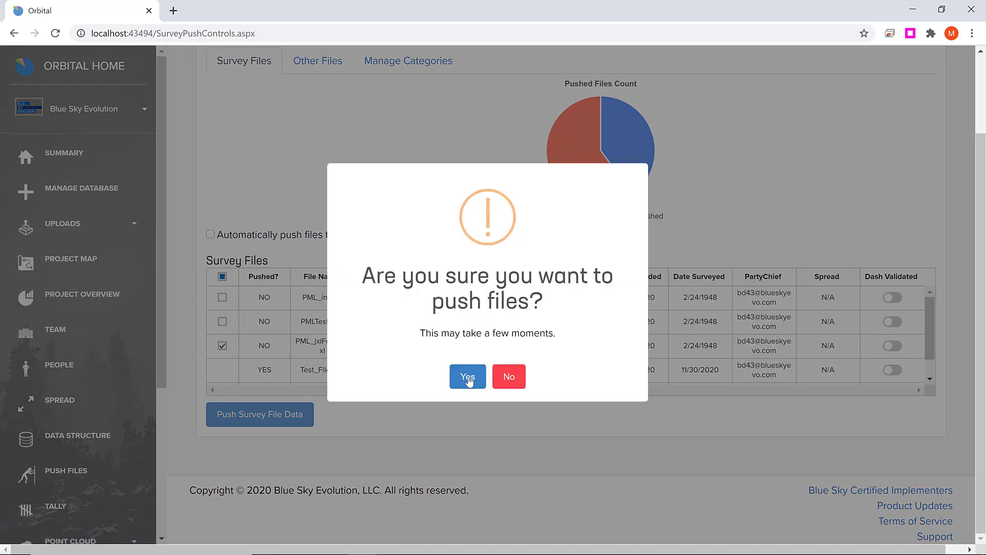
pyautogui.click(468, 379)
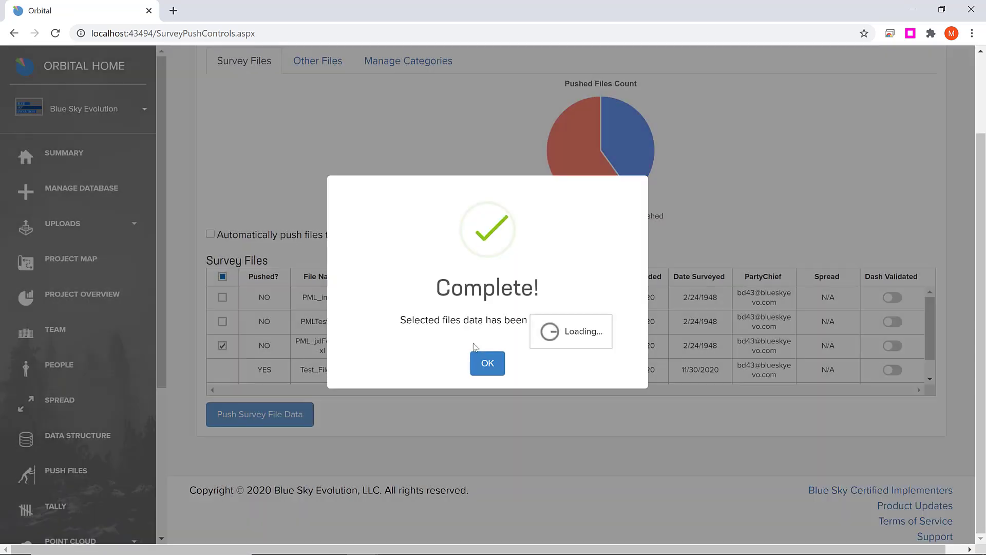
pyautogui.click(486, 363)
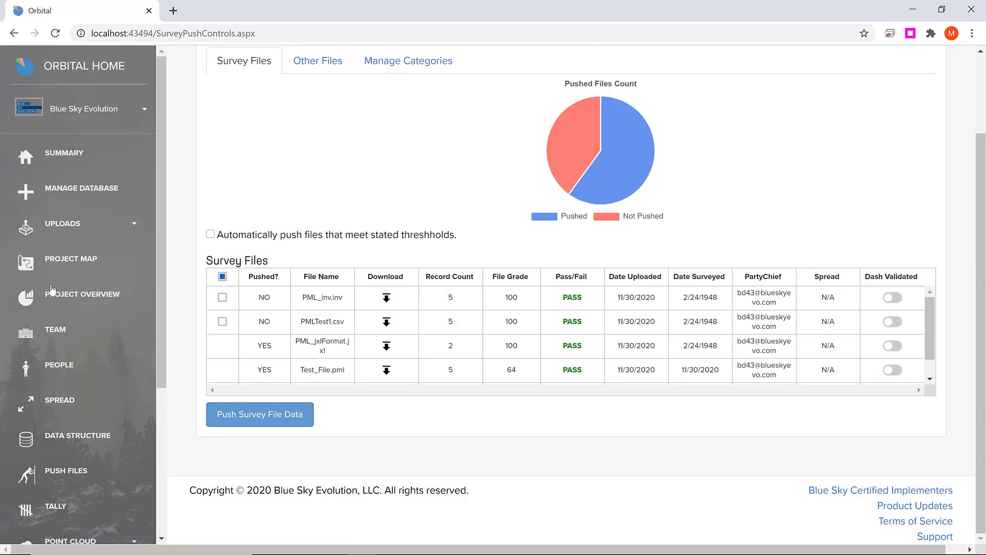
# Open the project map and bring the Align 1 centerline between El Dorado and Dubach into close view.
pyautogui.click(75, 270)
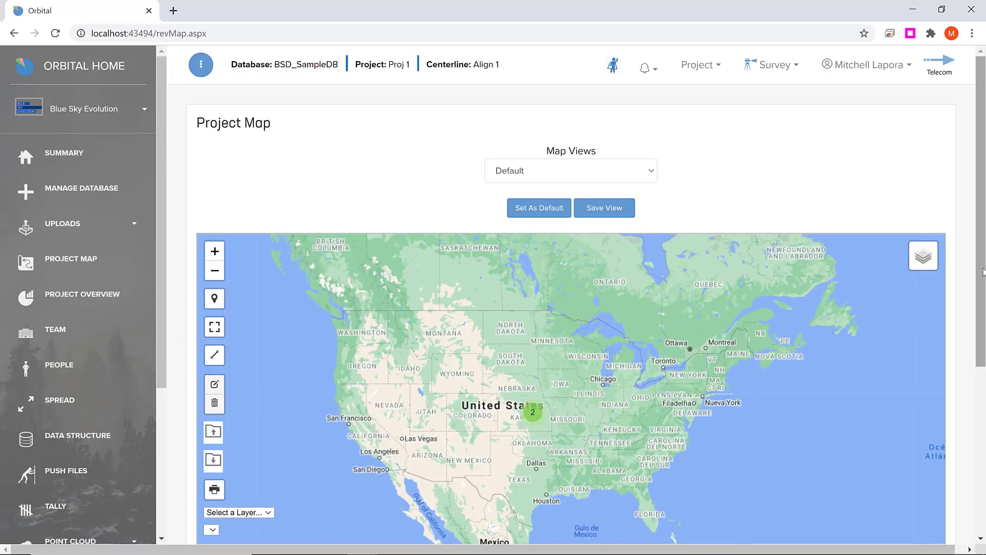
pyautogui.scroll(-3, 974, 264)
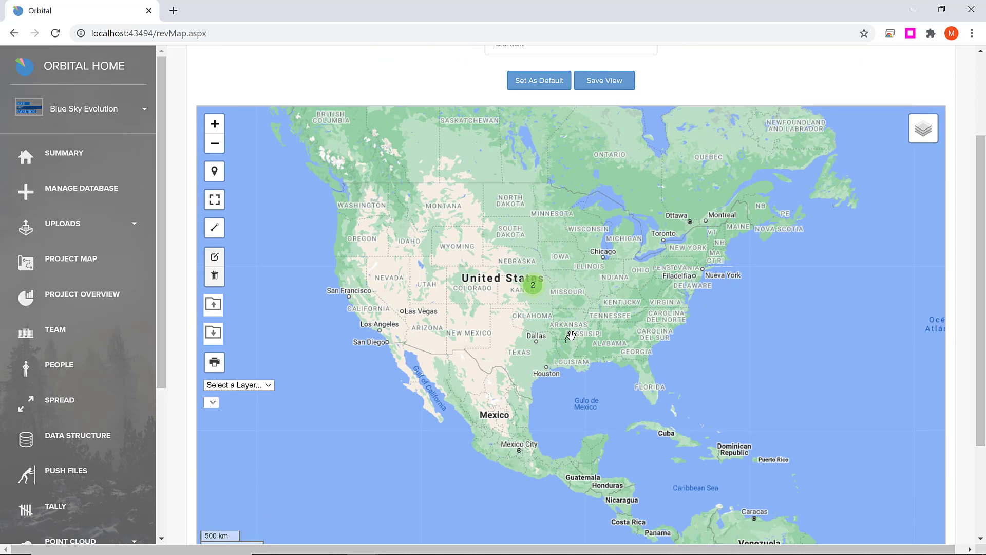
pyautogui.scroll(3, 570, 337)
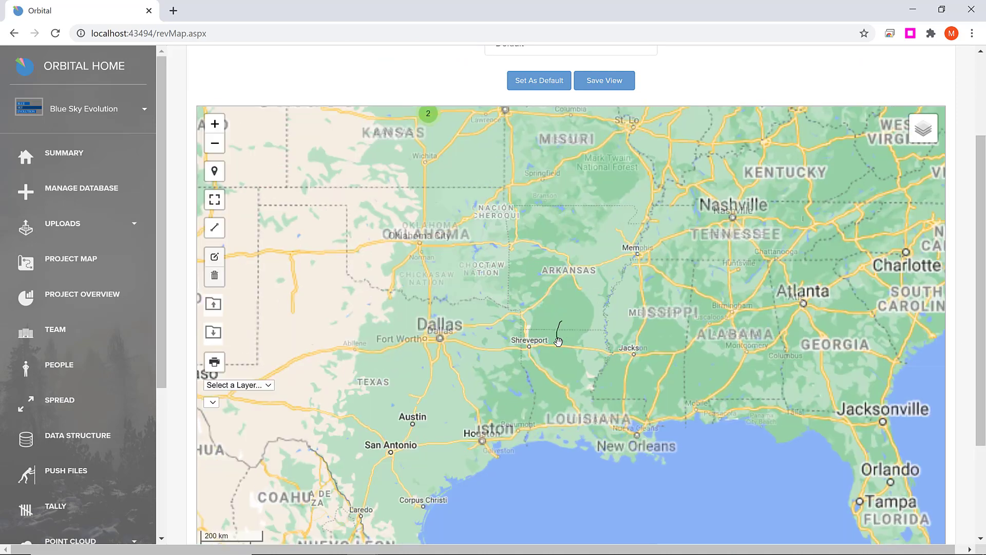
pyautogui.scroll(5, 558, 341)
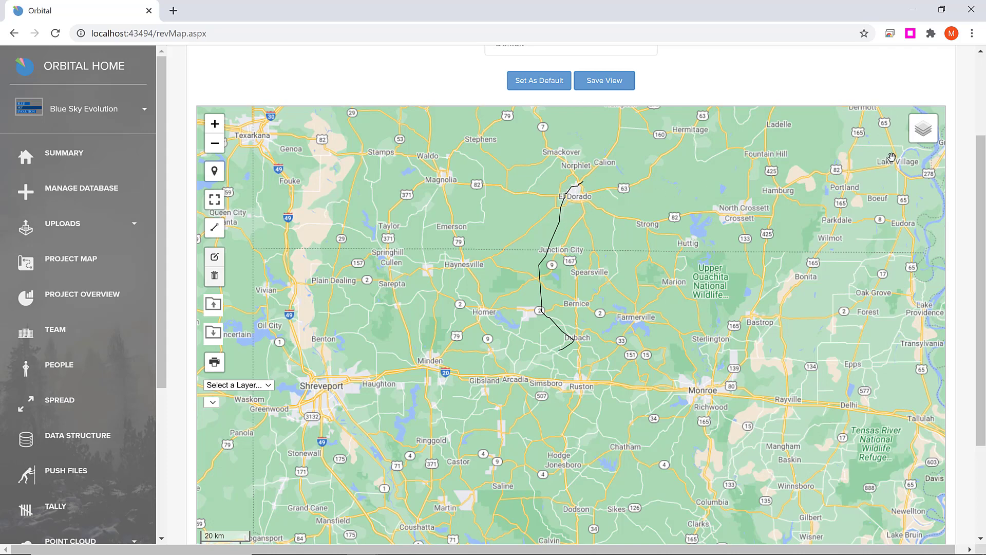
pyautogui.scroll(2, 562, 355)
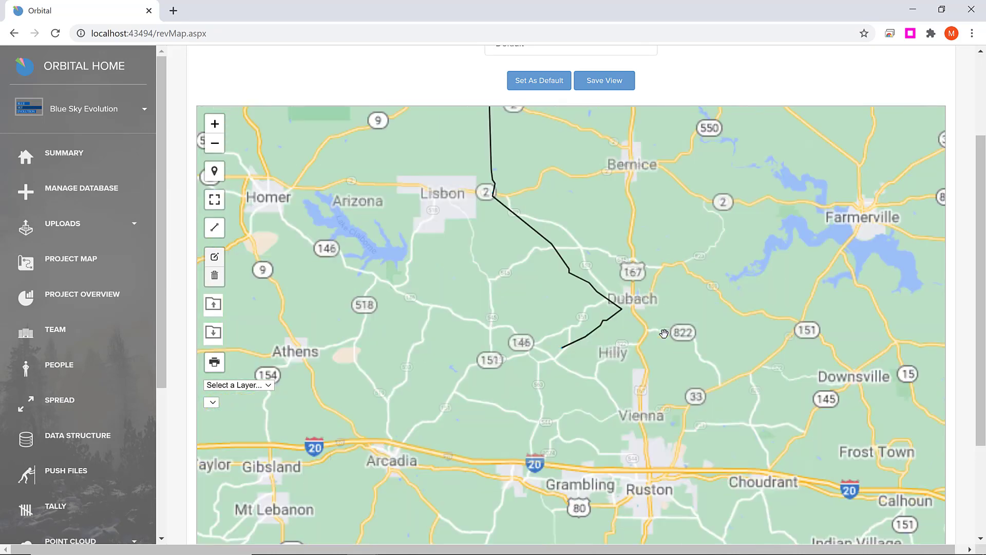
# Check the available map layers and examine the Linepipe segments along the Align 1 centerline near Big Creek.
pyautogui.moveTo(912, 134)
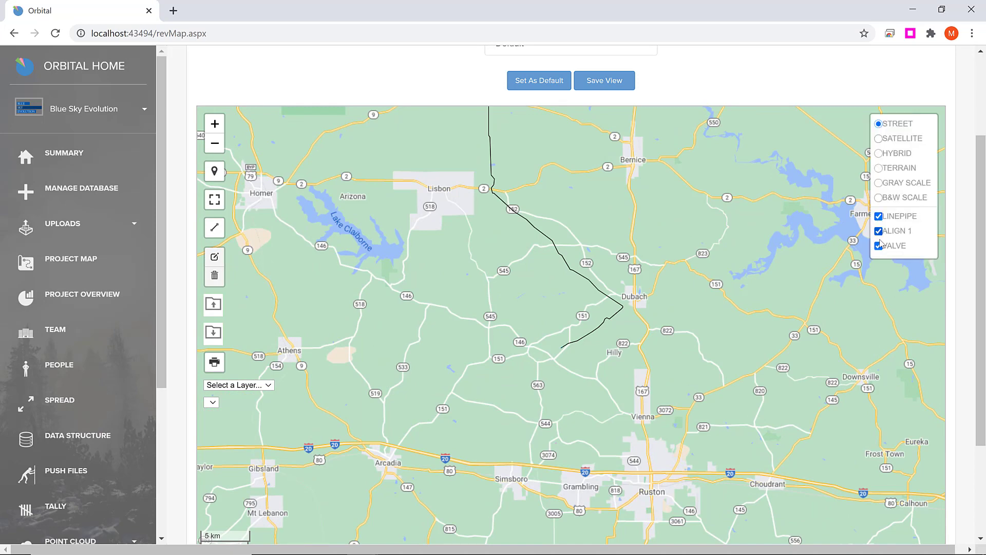
pyautogui.click(879, 219)
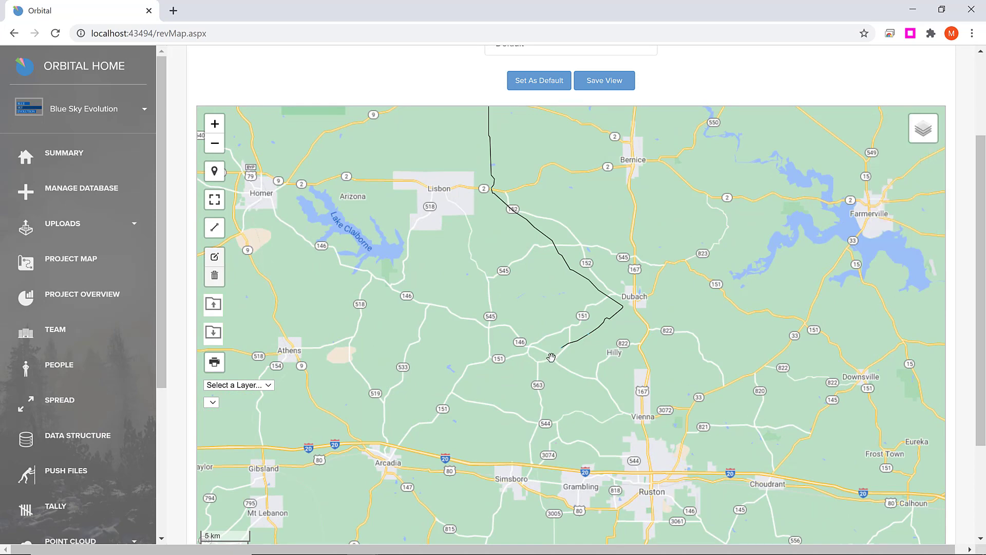
pyautogui.scroll(2, 580, 345)
pyautogui.scroll(3, 600, 301)
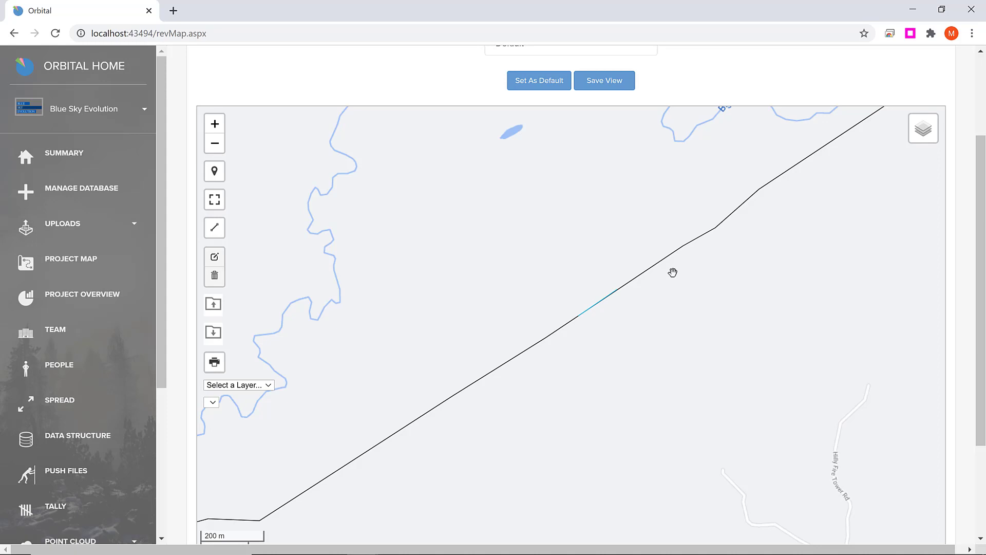
pyautogui.scroll(-3, 668, 277)
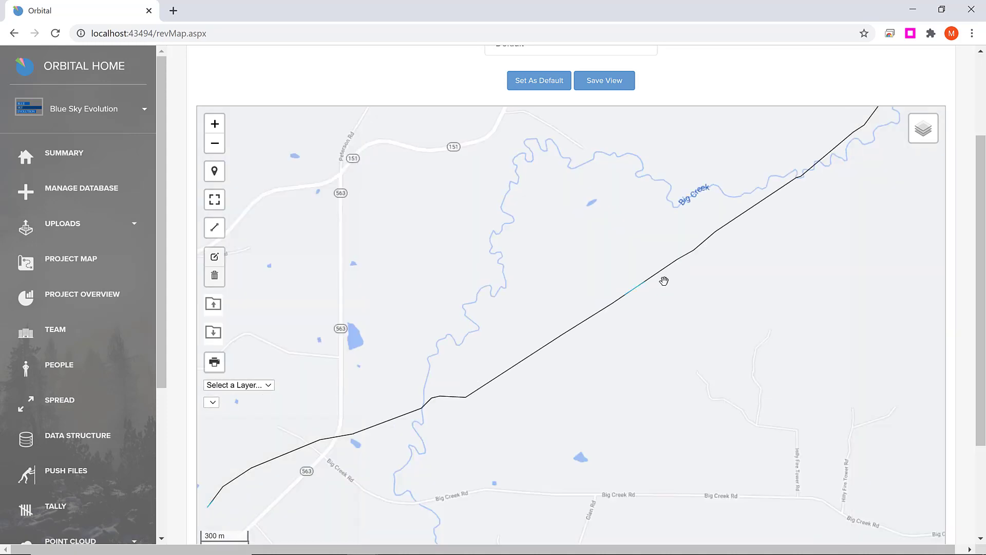
pyautogui.scroll(3, 642, 298)
pyautogui.scroll(1, 644, 296)
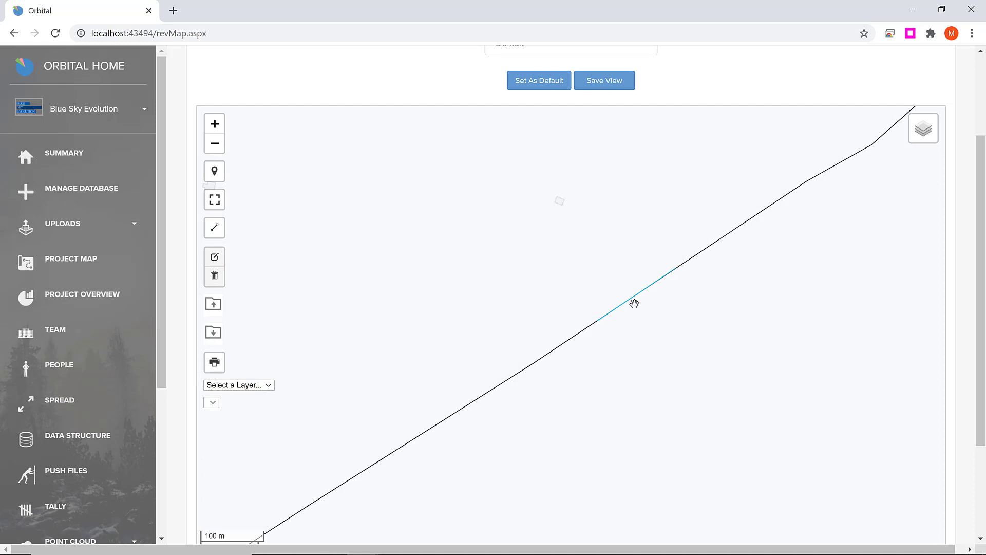
pyautogui.scroll(-3, 636, 288)
pyautogui.scroll(1, 855, 163)
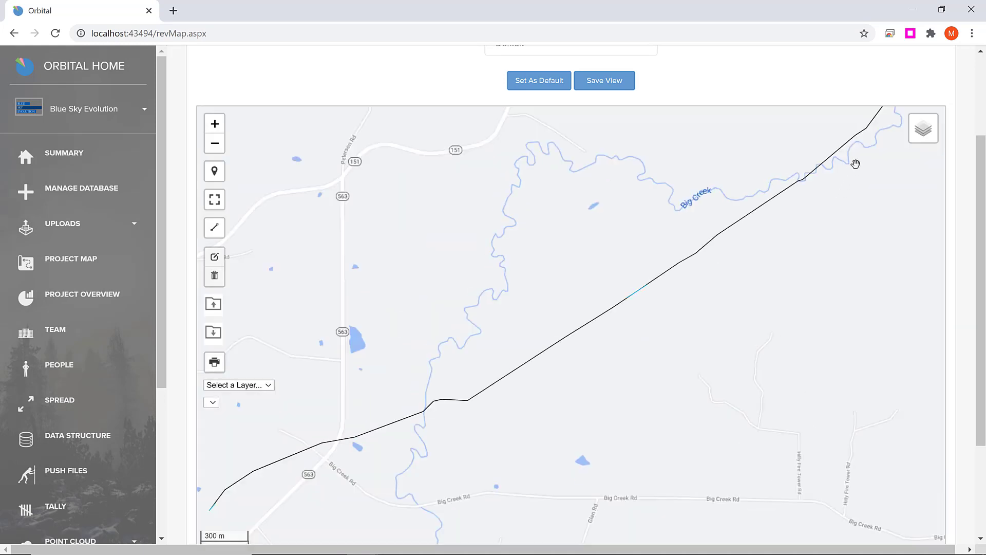
# Toggle the visibility of the Align 1 and Linepipe layers on the project map.
pyautogui.moveTo(923, 138)
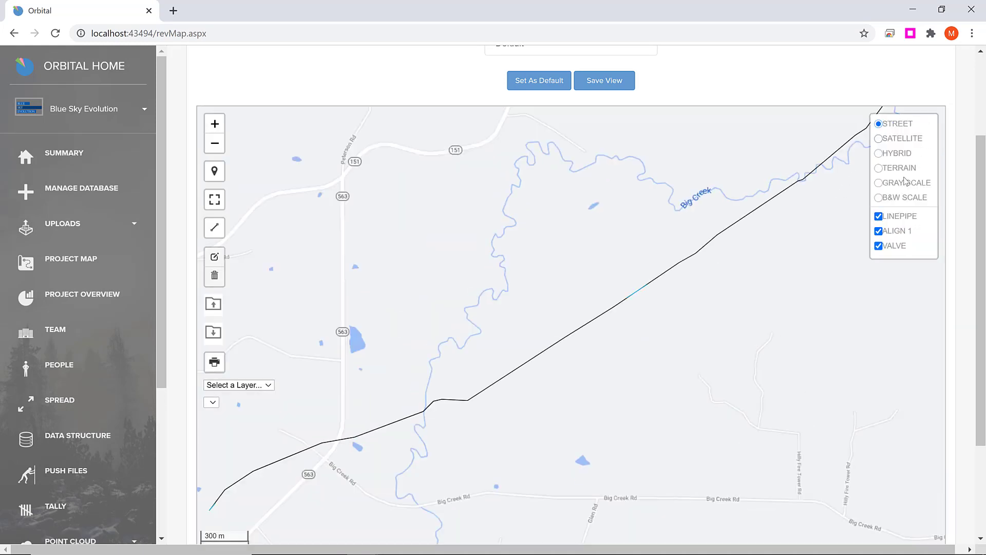
pyautogui.click(879, 231)
pyautogui.click(878, 231)
pyautogui.click(879, 216)
# View the whole centerline on the project map and locate the point cluster in Kansas north of Abilene.
pyautogui.scroll(-3, 739, 267)
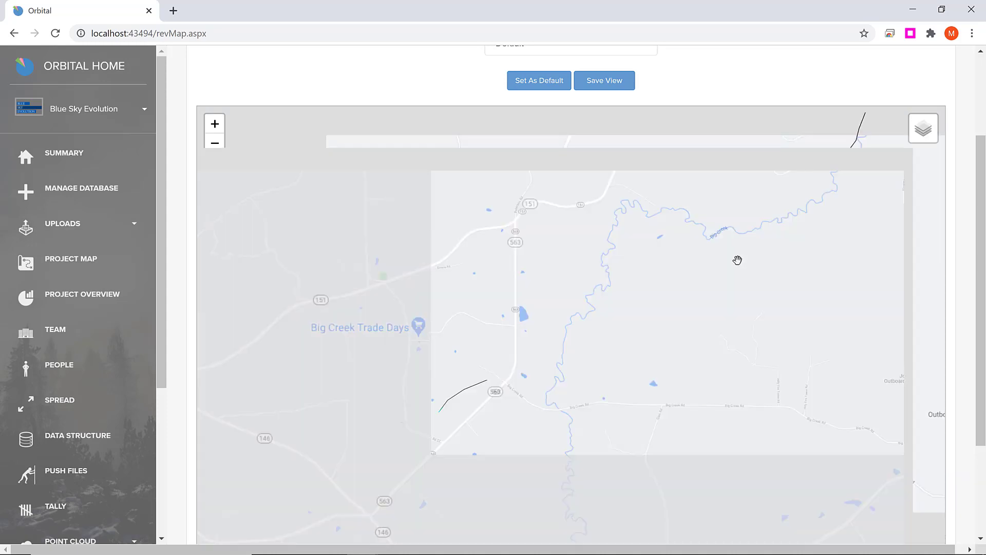
pyautogui.scroll(-1, 691, 227)
pyautogui.moveTo(646, 257); pyautogui.dragTo(609, 426)
pyautogui.scroll(-1, 561, 270)
pyautogui.scroll(-2, 577, 282)
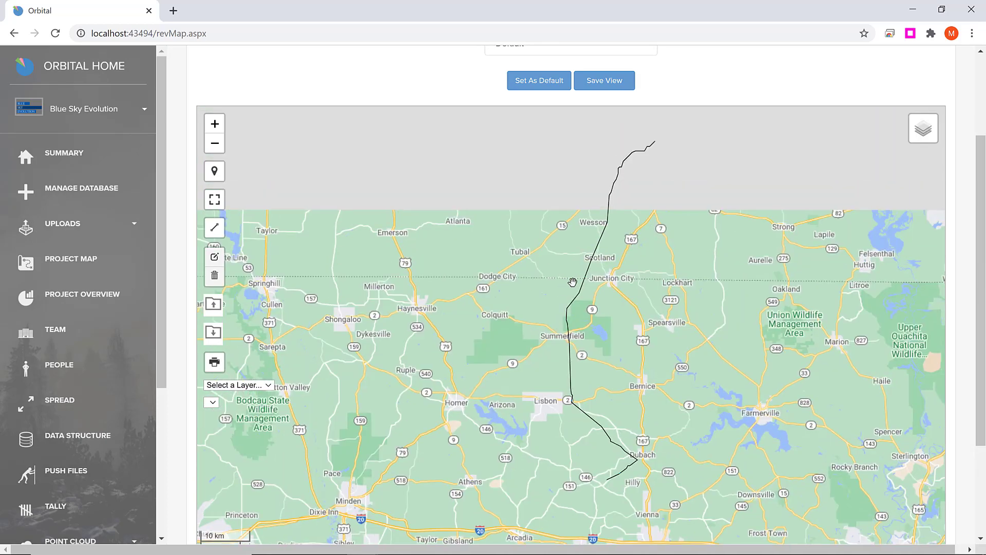
pyautogui.scroll(-2, 622, 253)
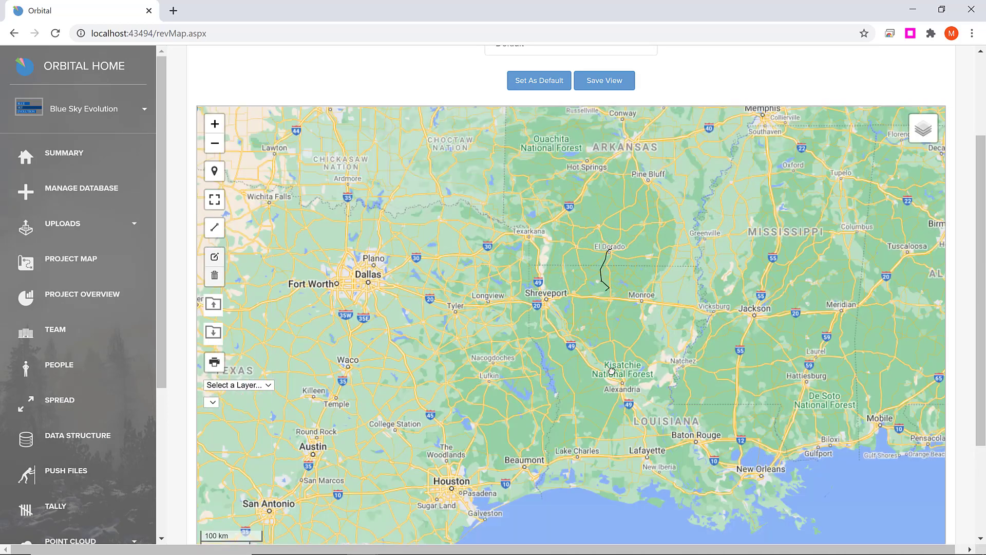
pyautogui.moveTo(609, 270); pyautogui.dragTo(605, 342)
pyautogui.moveTo(534, 247); pyautogui.dragTo(600, 378)
pyautogui.scroll(1, 540, 271)
pyautogui.scroll(3, 525, 242)
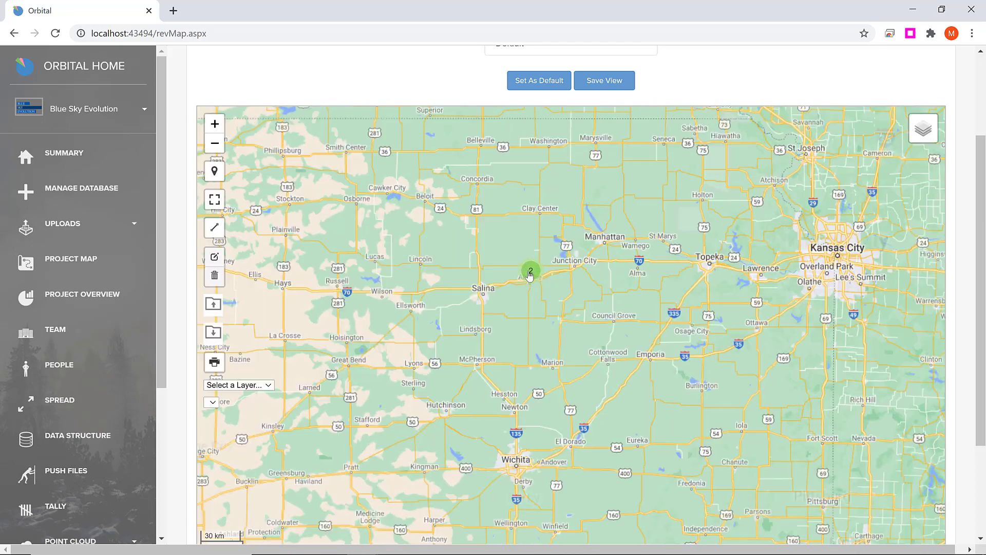
pyautogui.scroll(2, 553, 293)
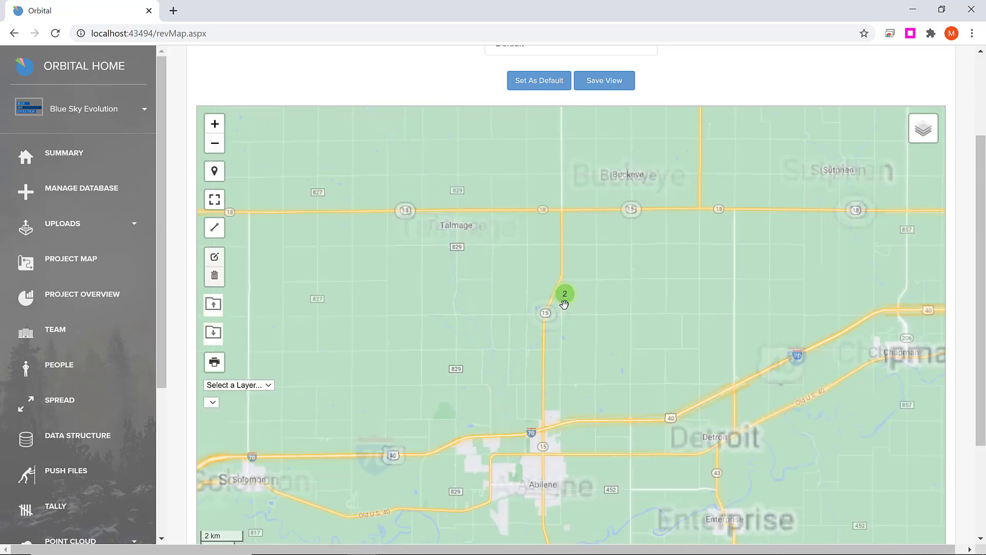
# Expand the point cluster beside Hawk Rd to inspect its individual points at the closest map scale.
pyautogui.click(585, 272)
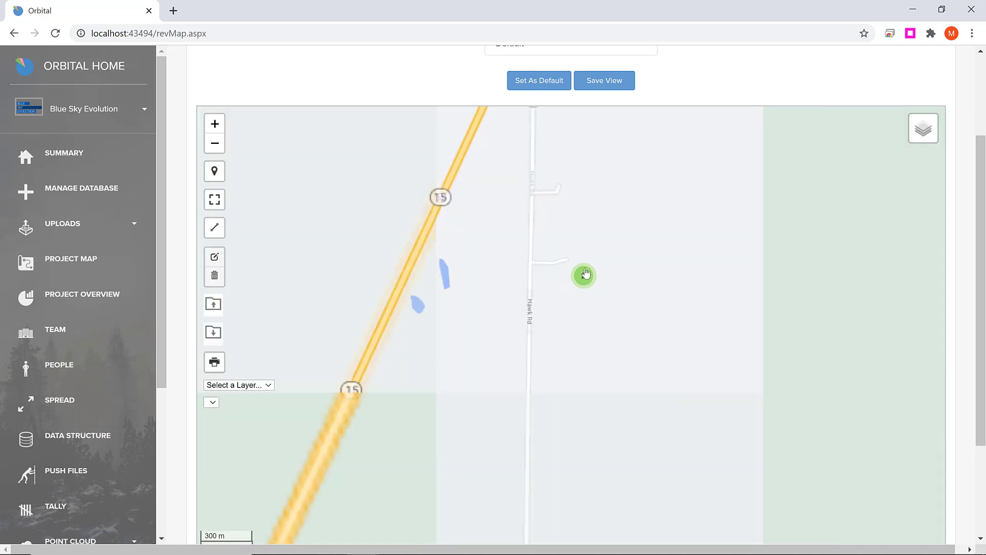
pyautogui.click(583, 290)
pyautogui.scroll(2, 583, 291)
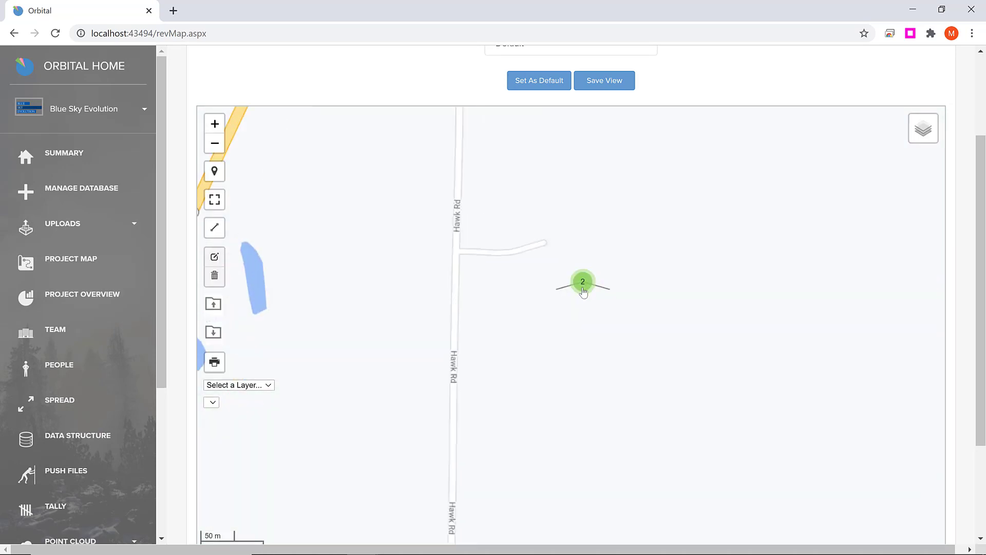
pyautogui.scroll(1, 586, 262)
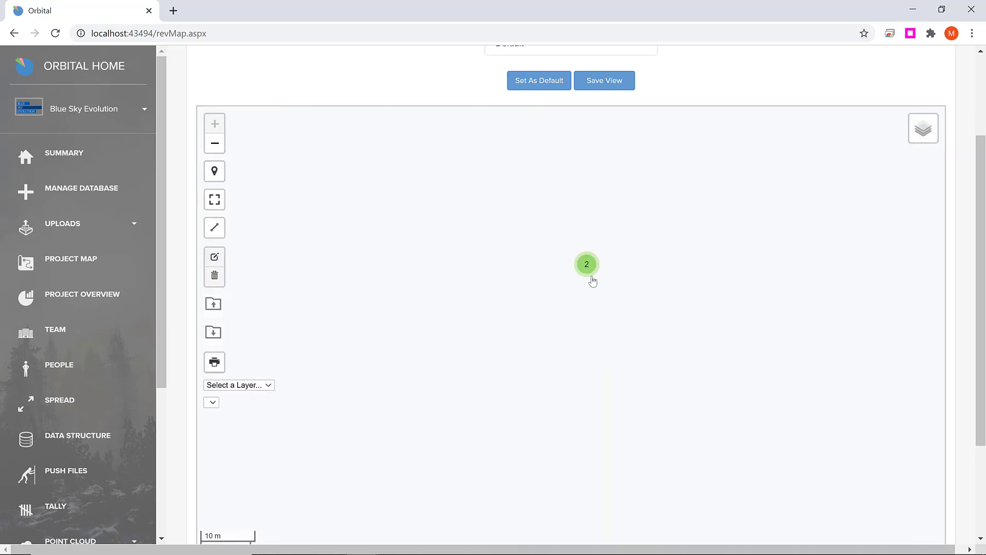
pyautogui.click(588, 272)
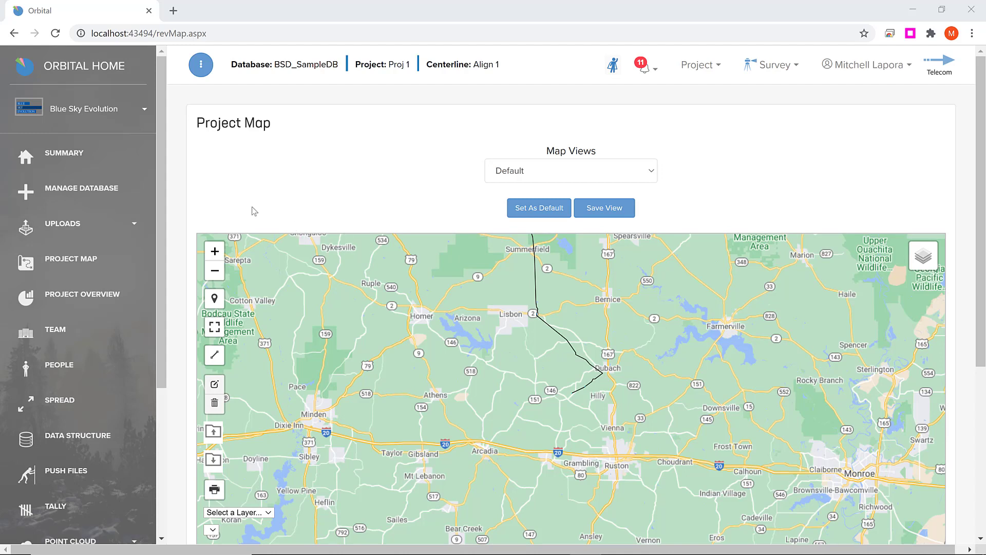
# Open the project downloads and review the export options for alignments, codes, parcels, PML data and file geodatabase.
pyautogui.moveTo(164, 134); pyautogui.dragTo(200, 285)
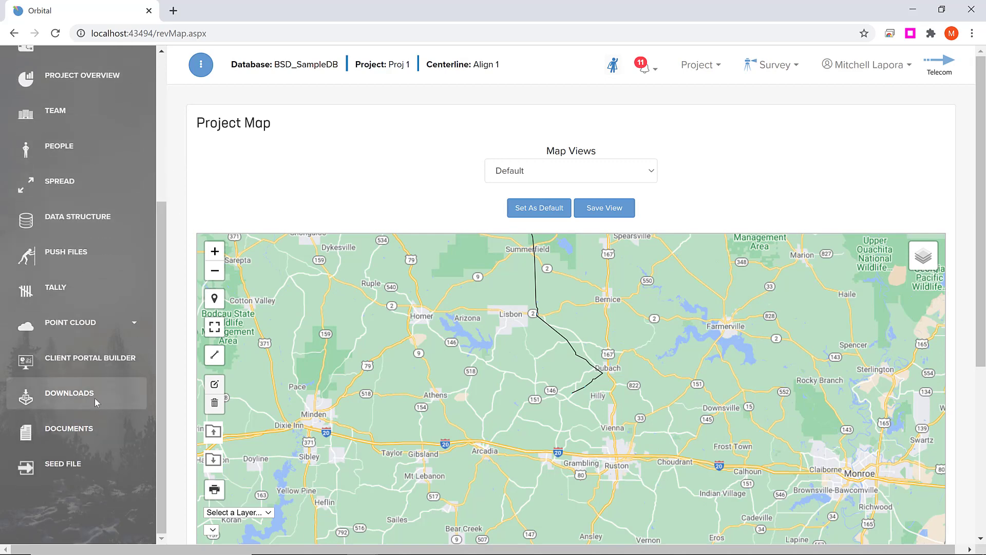
pyautogui.click(95, 399)
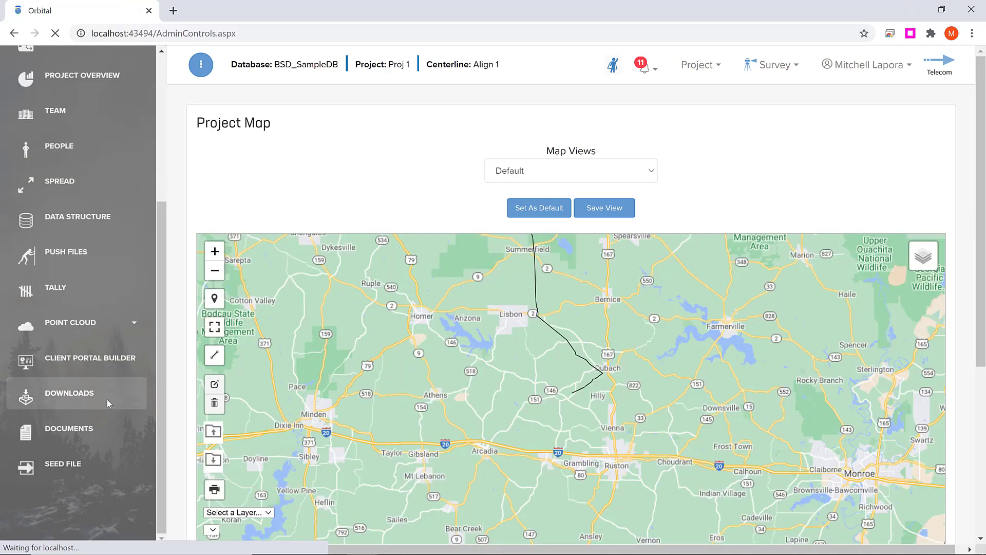
pyautogui.scroll(-3, 544, 255)
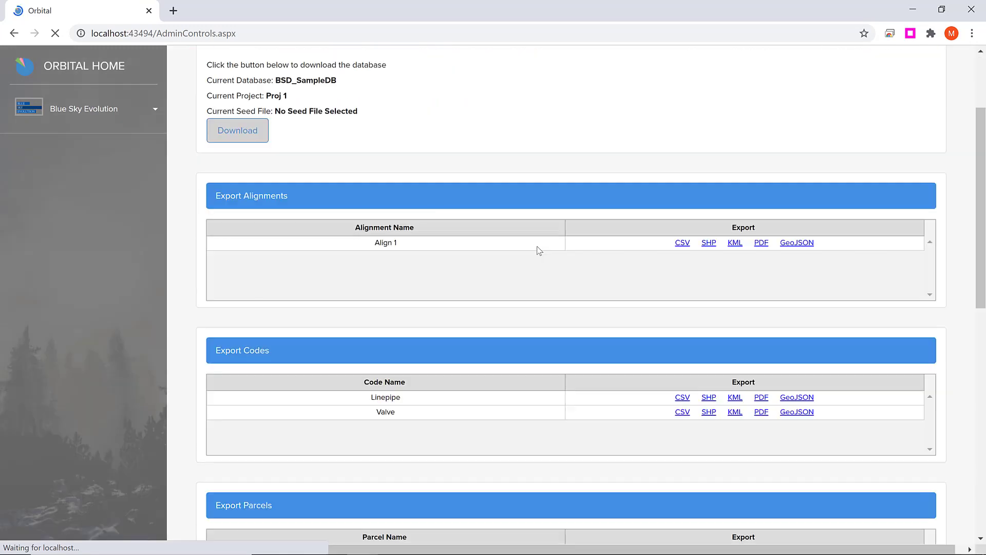
pyautogui.scroll(-8, 534, 247)
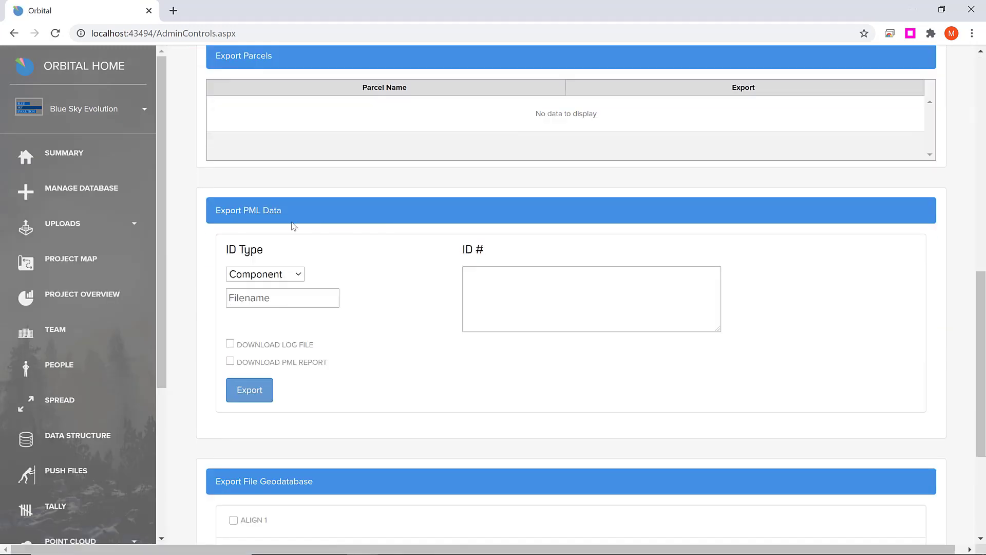
pyautogui.scroll(-1, 269, 223)
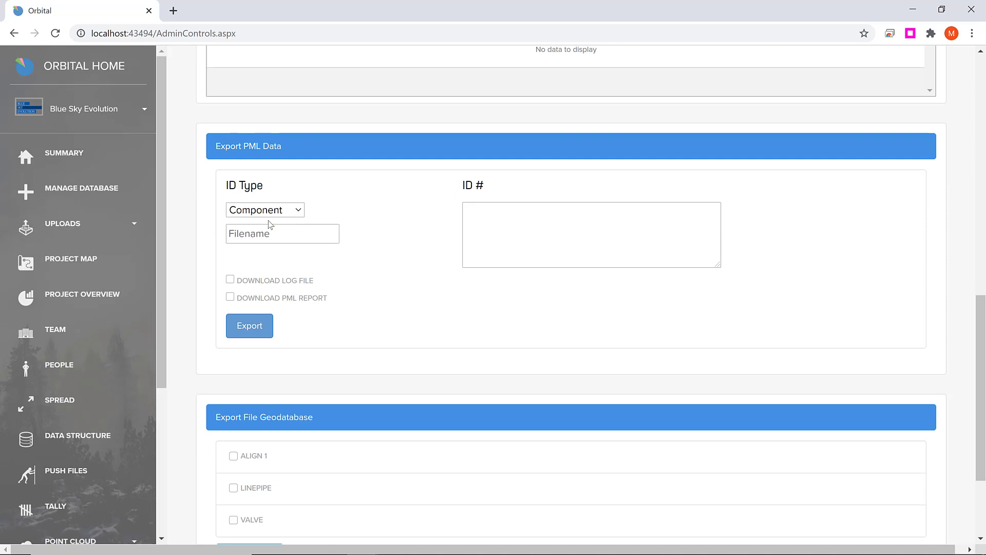
# Enter the component ID idCA170AE5-0AD2-E811-80F7-C6D04130012E twice, separated by a comma, for the PML data export.
pyautogui.click(275, 212)
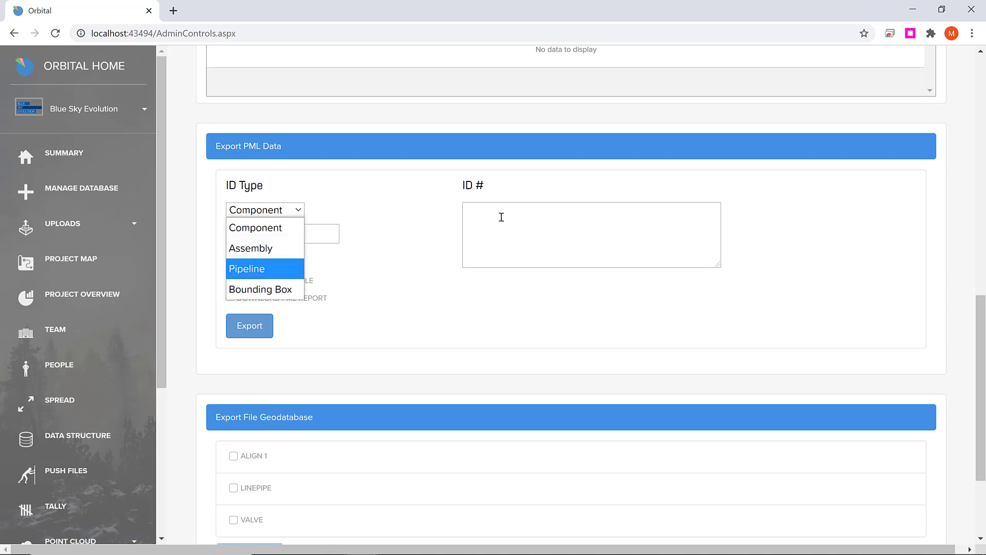
pyautogui.hotkey('alt', 'Tab')
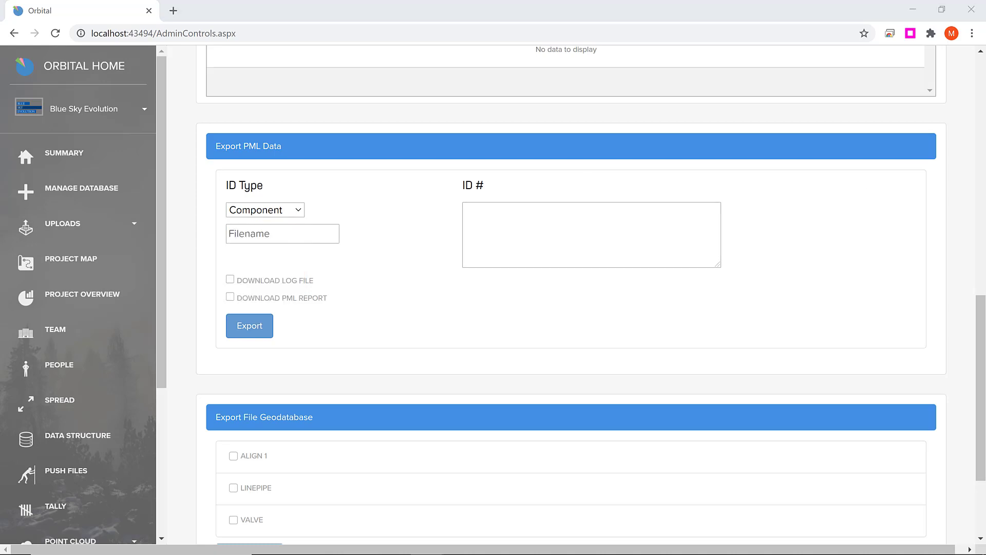
pyautogui.click(552, 216)
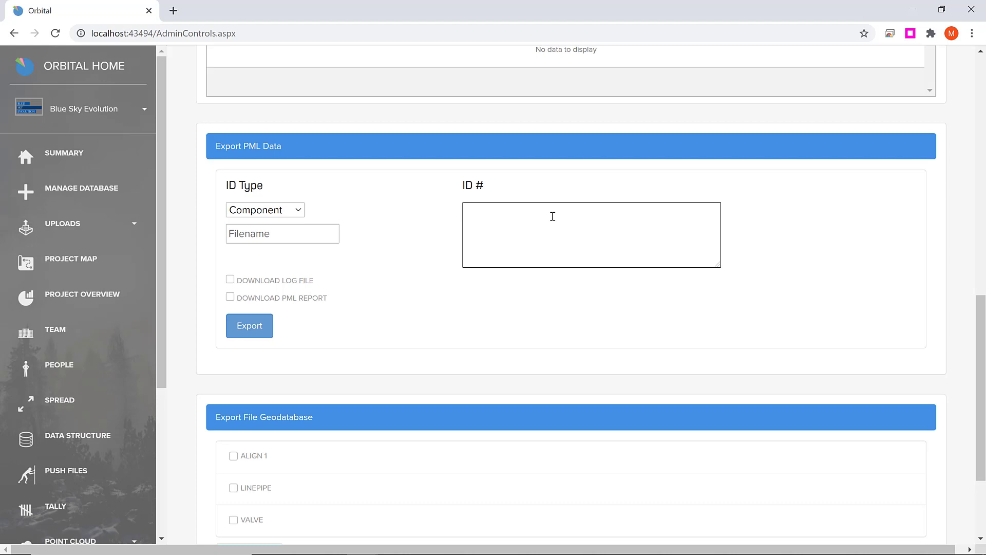
pyautogui.write('idCA170AE5-0AD2-E811-80F7-C6D04130012E')
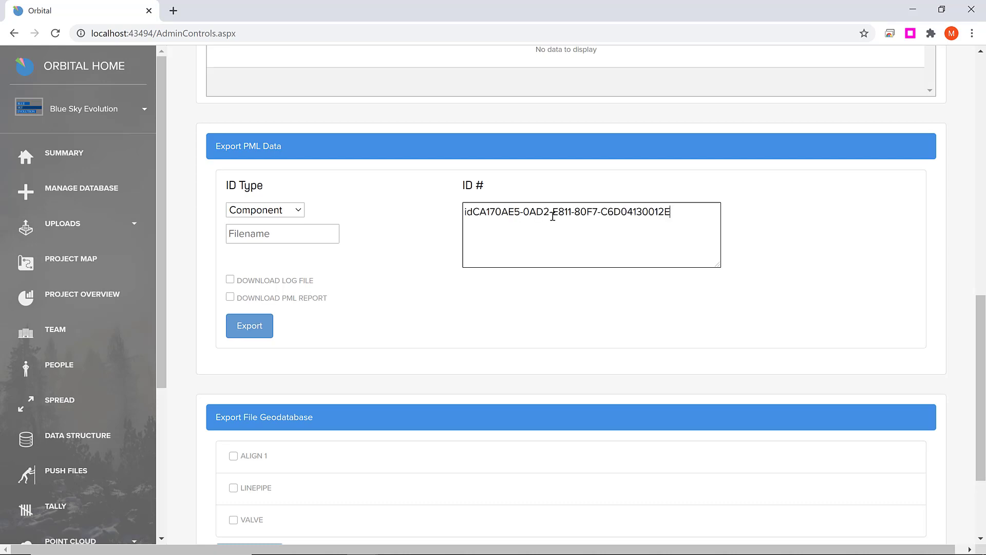
pyautogui.write(',')
pyautogui.write('idCA170AE5-0AD2-E811-80F7-C6D04130012E')
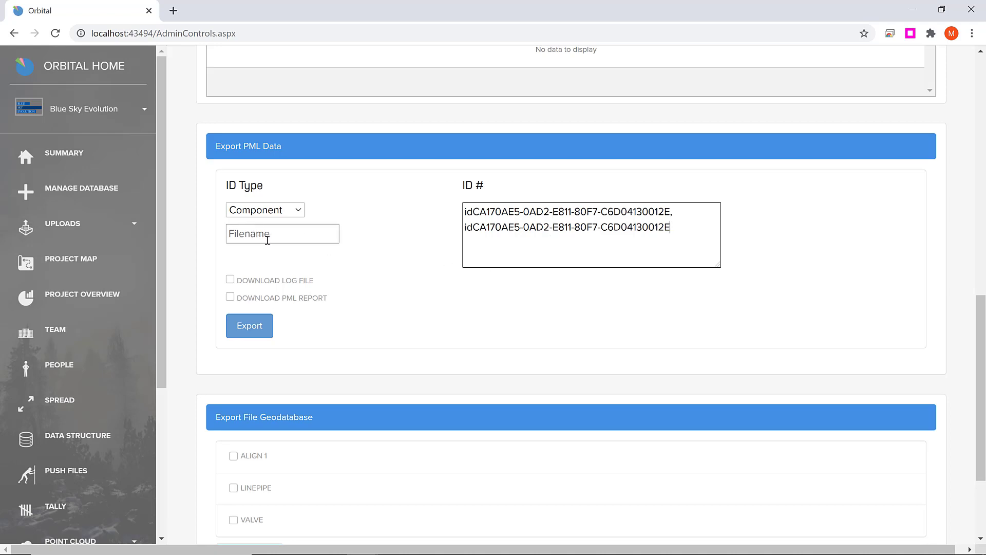
# Set the PML export's ID type to Bounding Box and clear the entered IDs from its coordinates.
pyautogui.click(283, 239)
pyautogui.click(292, 211)
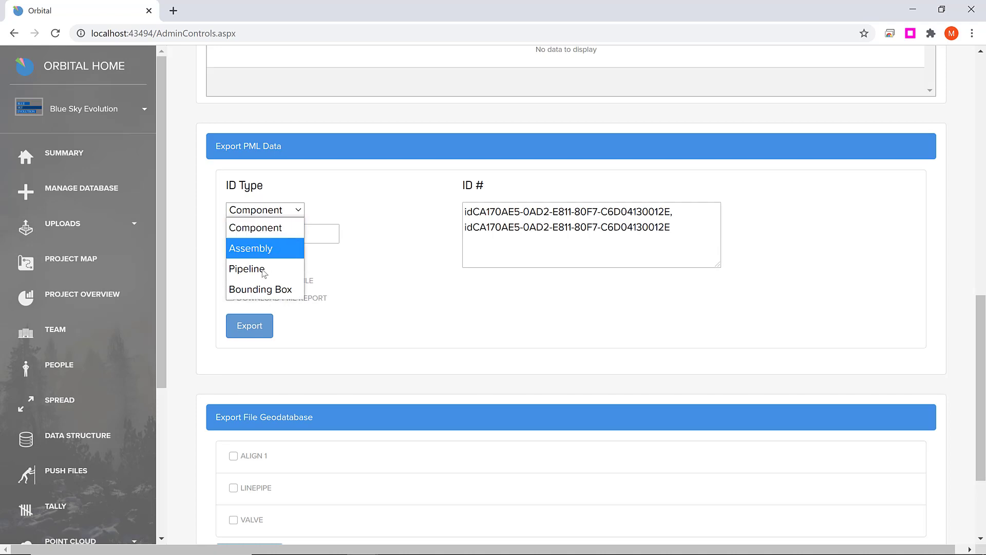
pyautogui.click(263, 297)
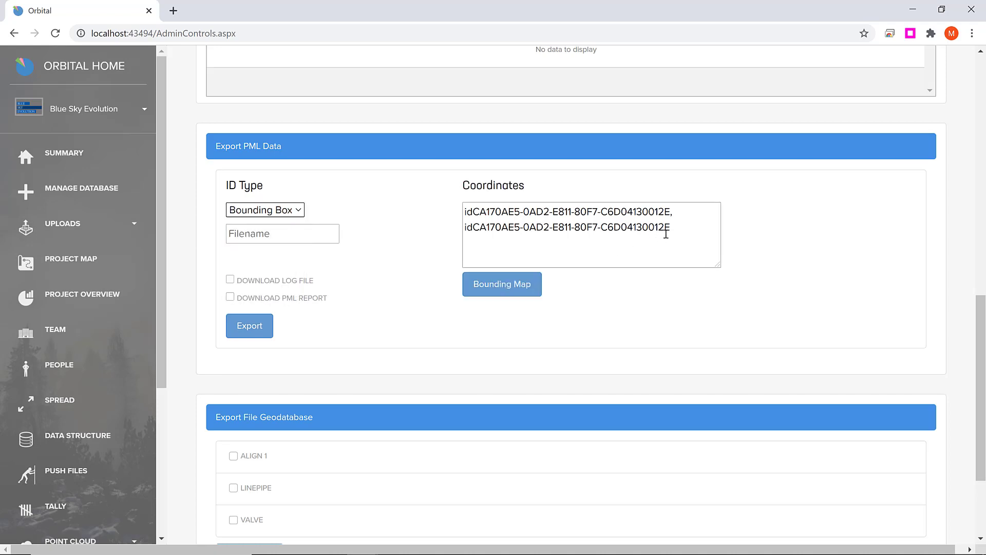
pyautogui.moveTo(671, 227); pyautogui.dragTo(454, 211)
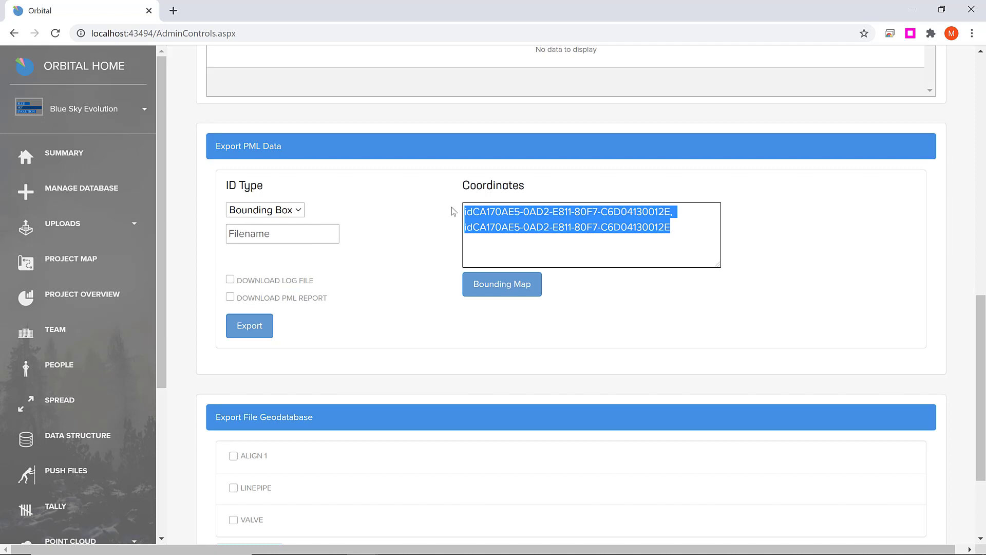
pyautogui.press('BackSpace')
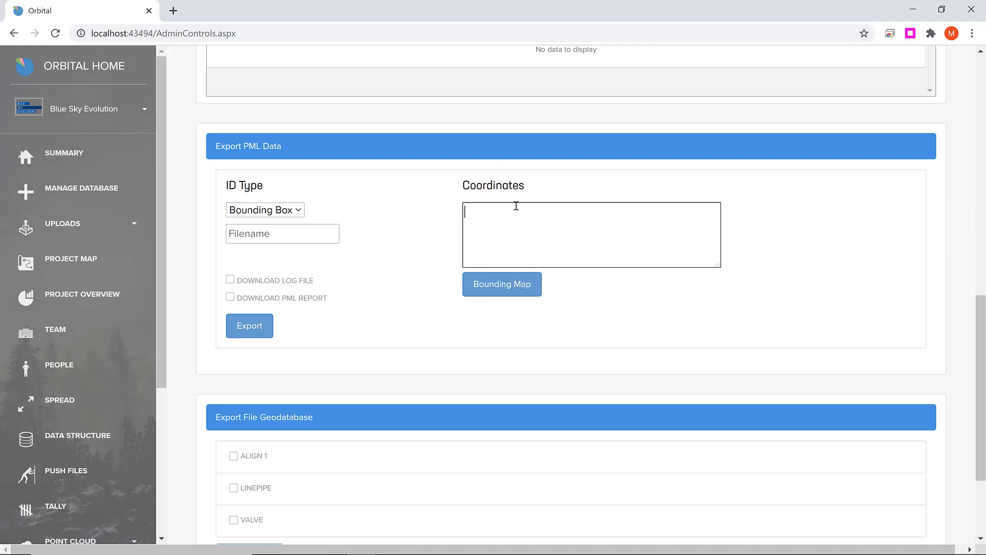
# Open the bounding map for the PML export, focus on the alignment near Dubach, and toggle the Align 1 and Linepipe layers off and on.
pyautogui.click(515, 289)
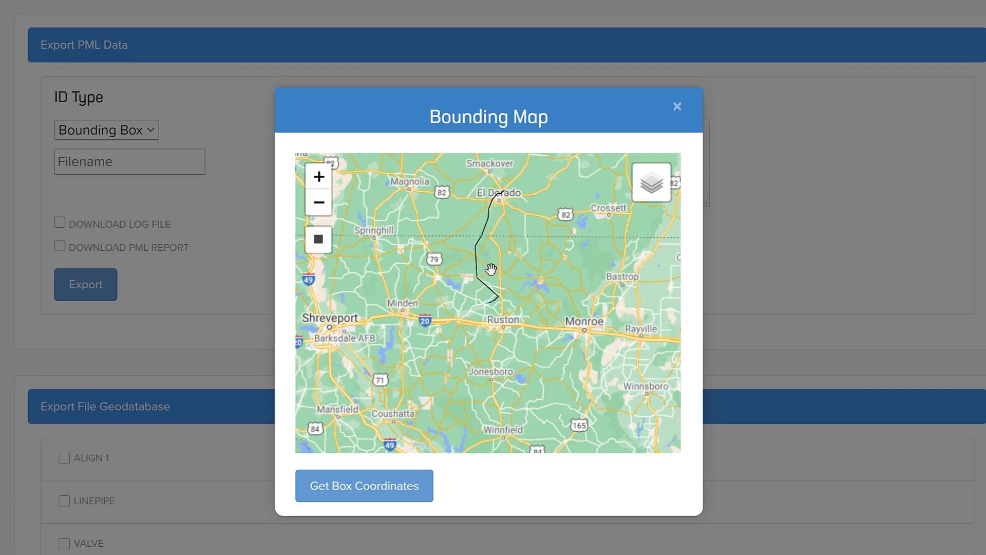
pyautogui.scroll(4, 493, 301)
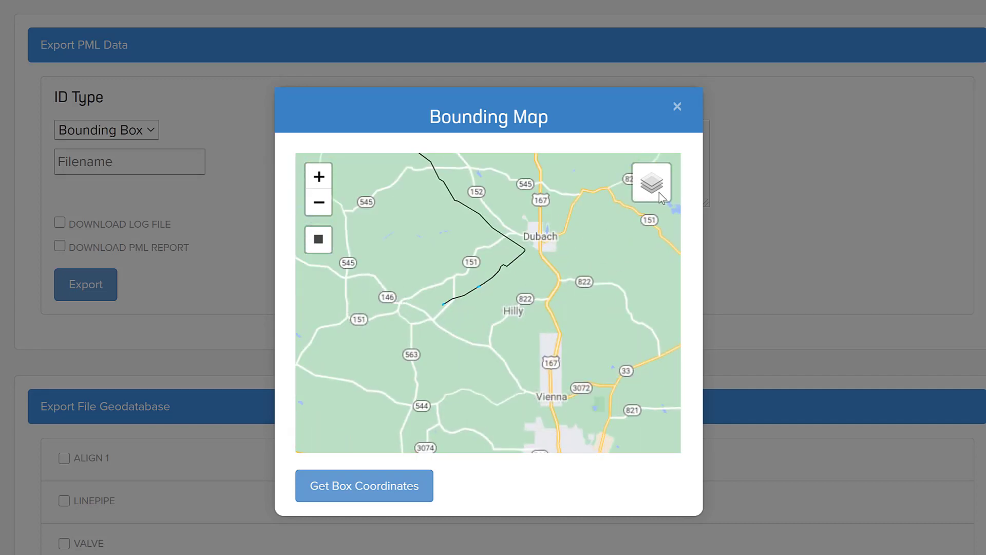
pyautogui.moveTo(658, 192)
pyautogui.click(590, 253)
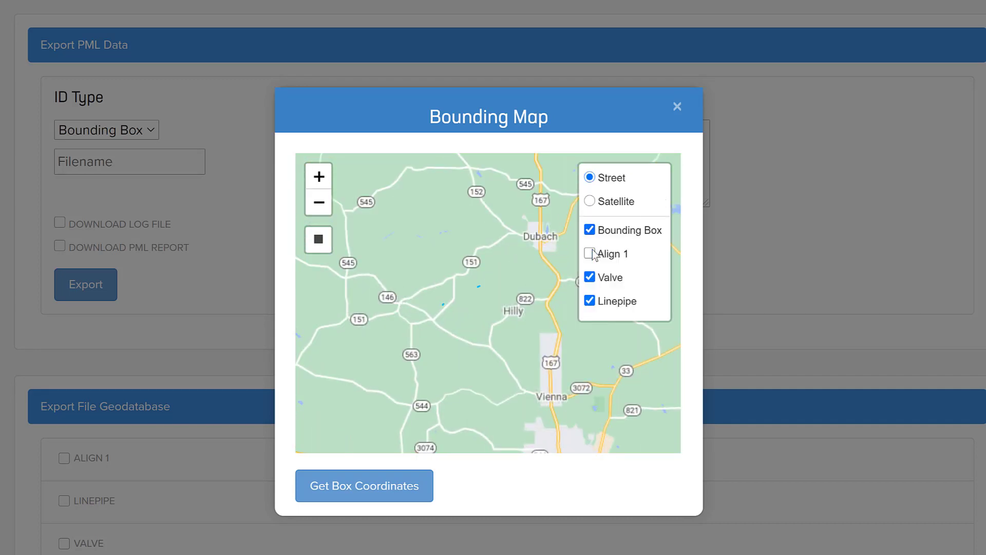
pyautogui.click(589, 300)
pyautogui.click(589, 300)
pyautogui.click(590, 254)
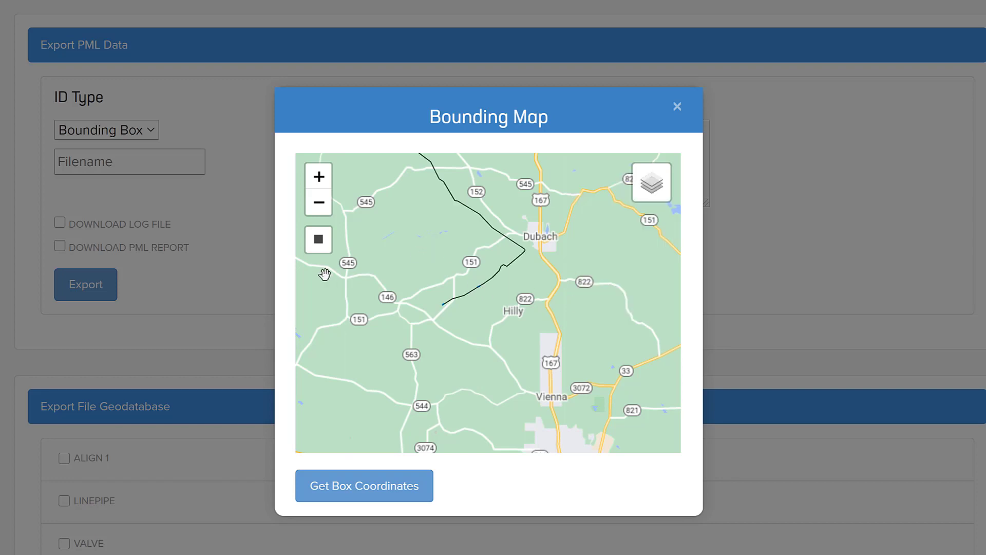
# Draw a trial bounding box around the alignment's southwestern end near Dubach, check its corner coordinates, and delete the box.
pyautogui.click(318, 239)
pyautogui.moveTo(415, 313); pyautogui.dragTo(542, 247)
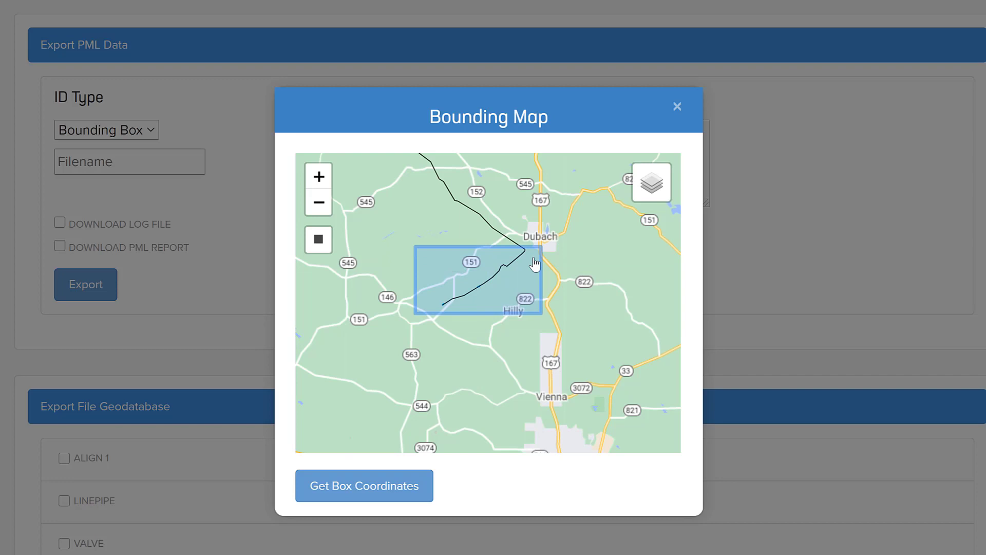
pyautogui.click(467, 285)
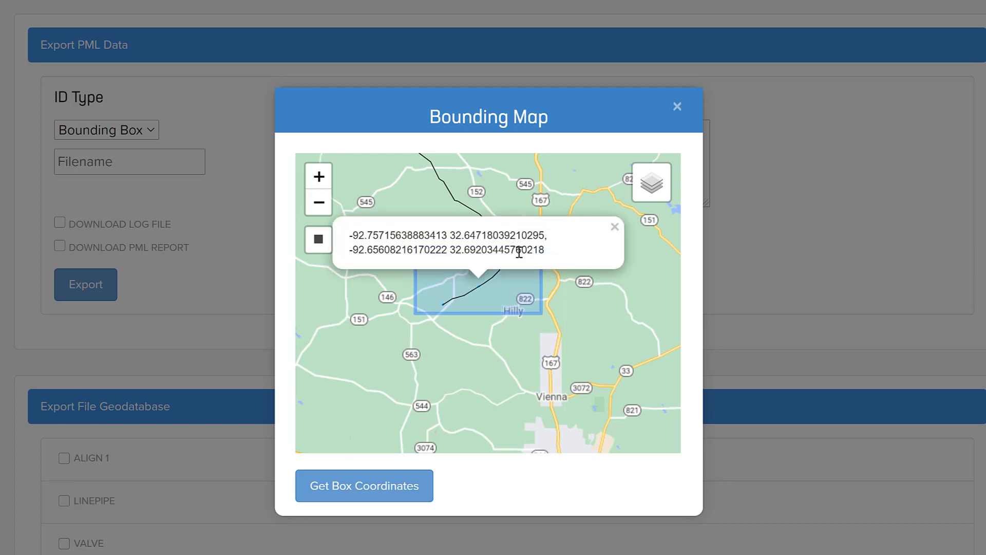
pyautogui.click(491, 297)
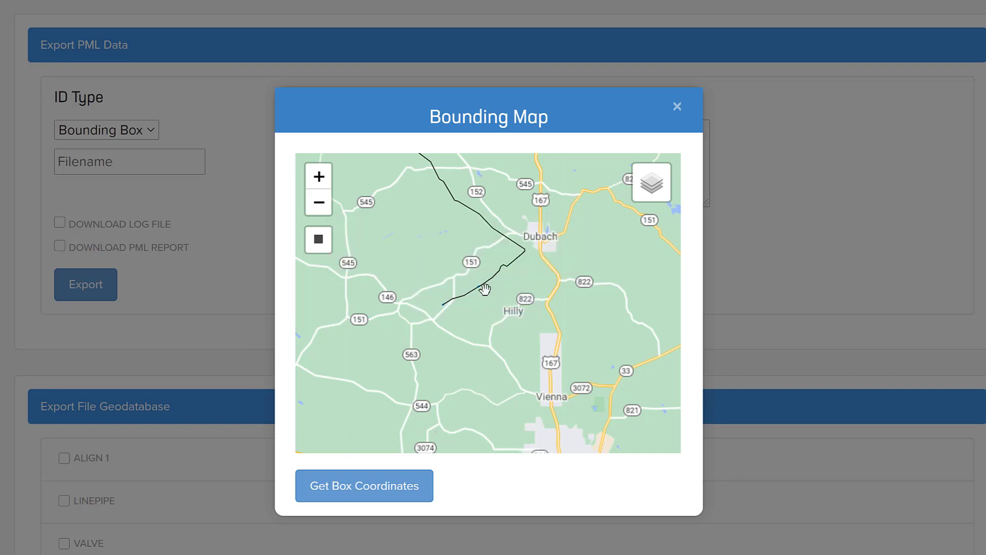
# Draw two separate bounding boxes on either side of the alignment, show each one's coordinates, and delete the western box.
pyautogui.click(319, 238)
pyautogui.moveTo(352, 305); pyautogui.dragTo(461, 227)
pyautogui.click(319, 245)
pyautogui.moveTo(487, 358); pyautogui.dragTo(595, 272)
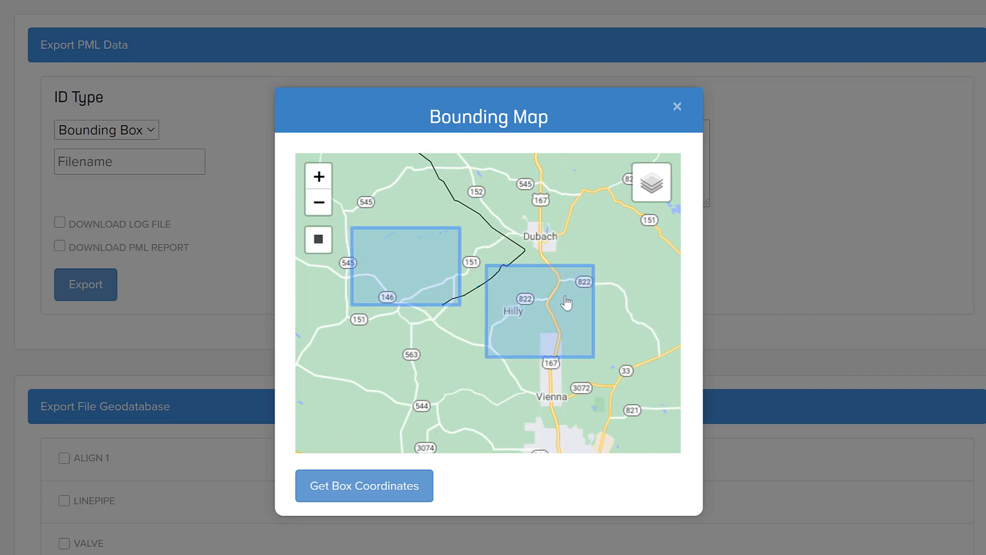
pyautogui.click(567, 303)
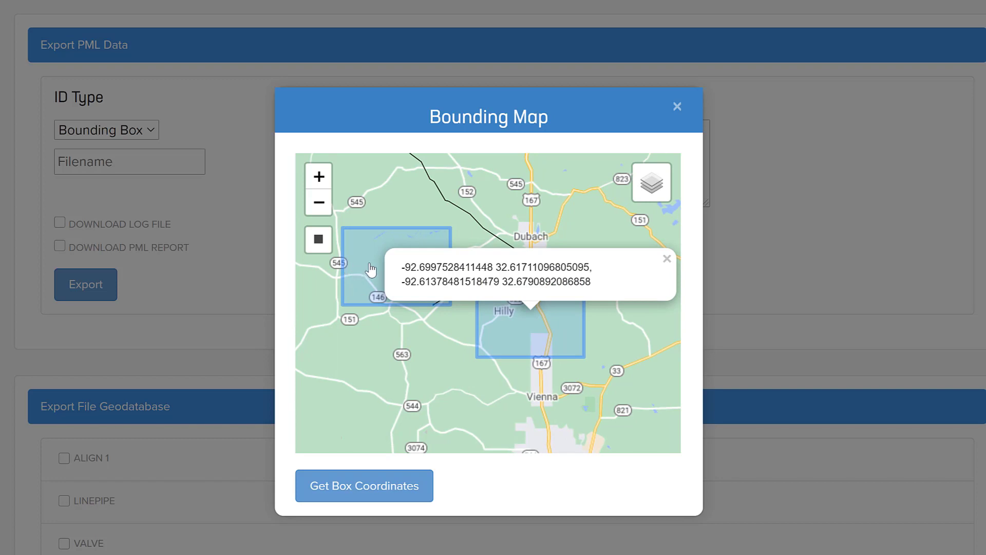
pyautogui.click(371, 268)
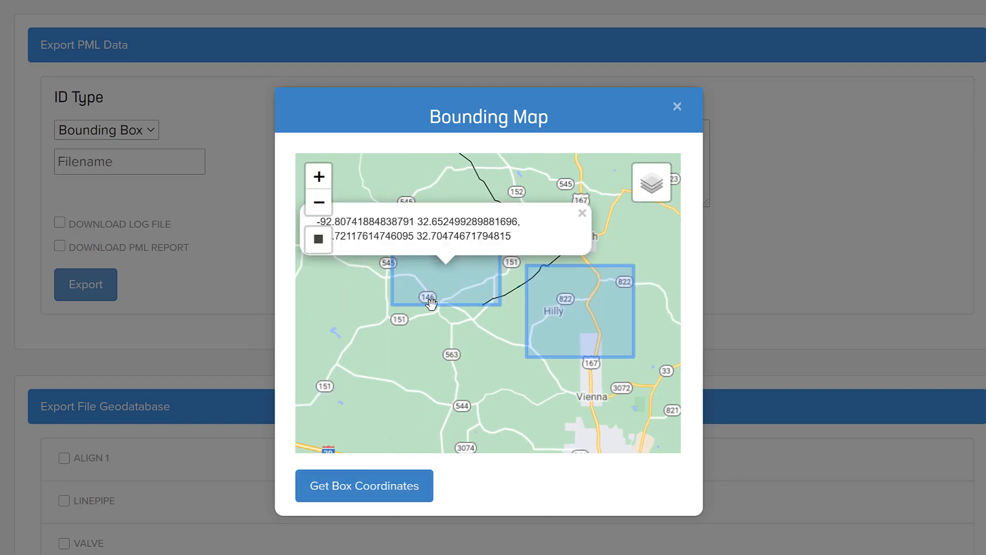
pyautogui.rightClick(468, 275)
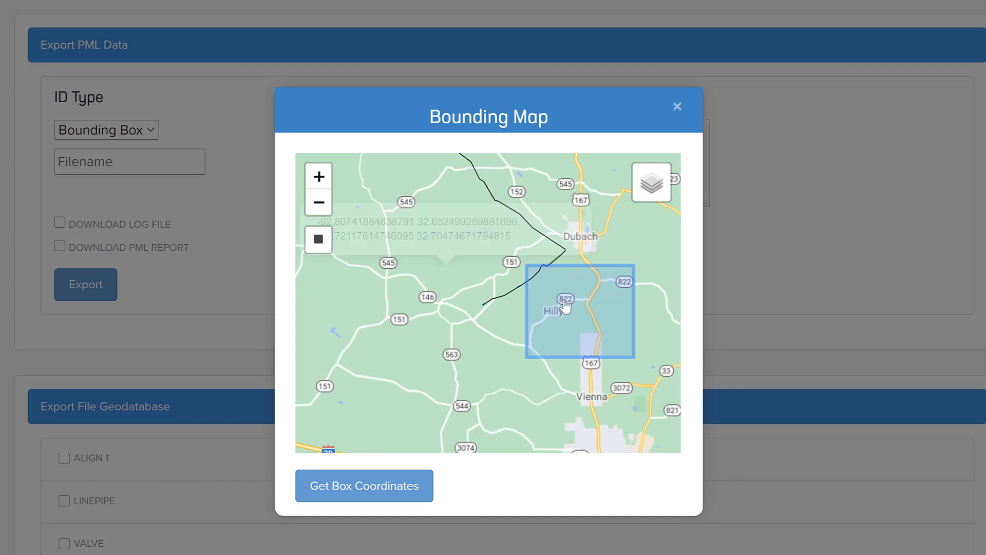
# Draw a bounding box around the alignment's southwestern end, about -92.764 32.644 to -92.671 32.683, and send its coordinates to the PML export.
pyautogui.click(319, 239)
pyautogui.moveTo(447, 317)
pyautogui.mouseDown()
pyautogui.moveTo(532, 301)
pyautogui.moveTo(546, 268)
pyautogui.moveTo(563, 259)
pyautogui.mouseUp()
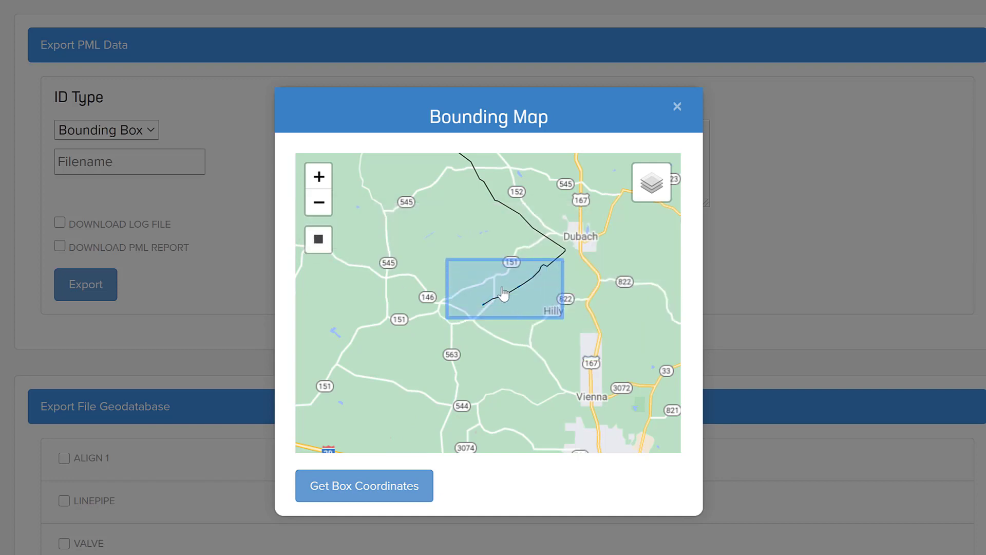
pyautogui.click(504, 291)
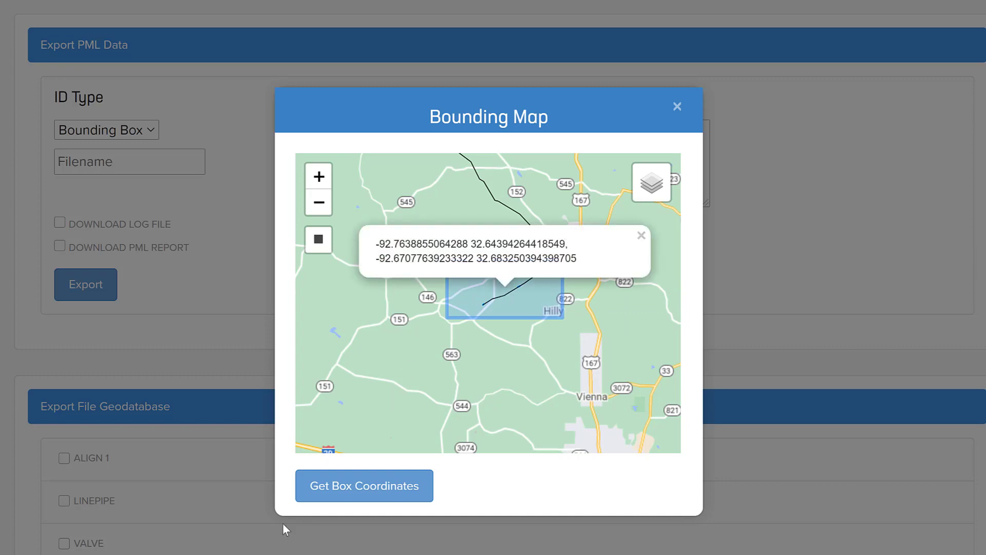
pyautogui.click(372, 483)
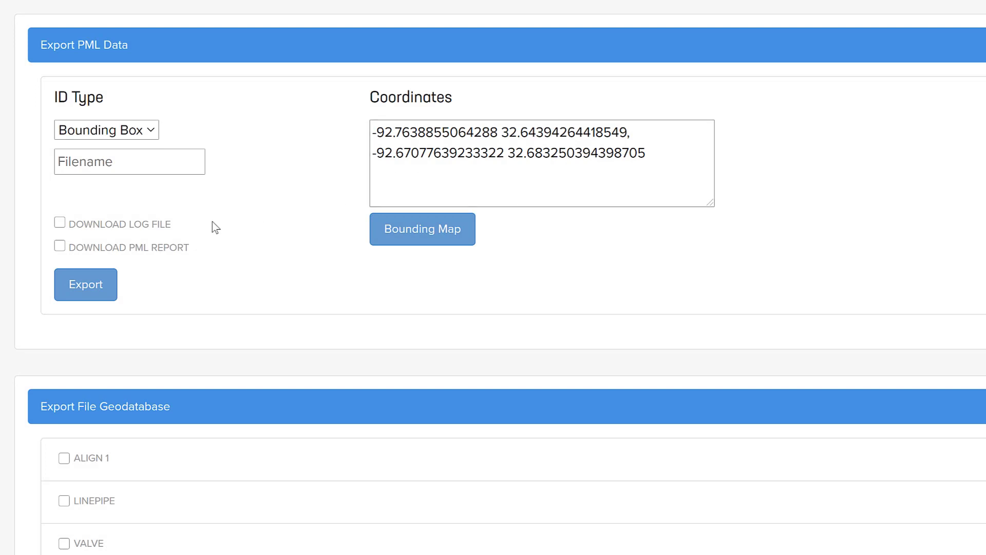
# Name the PML export Sample, include the log file and PML report, and export the data.
pyautogui.click(114, 163)
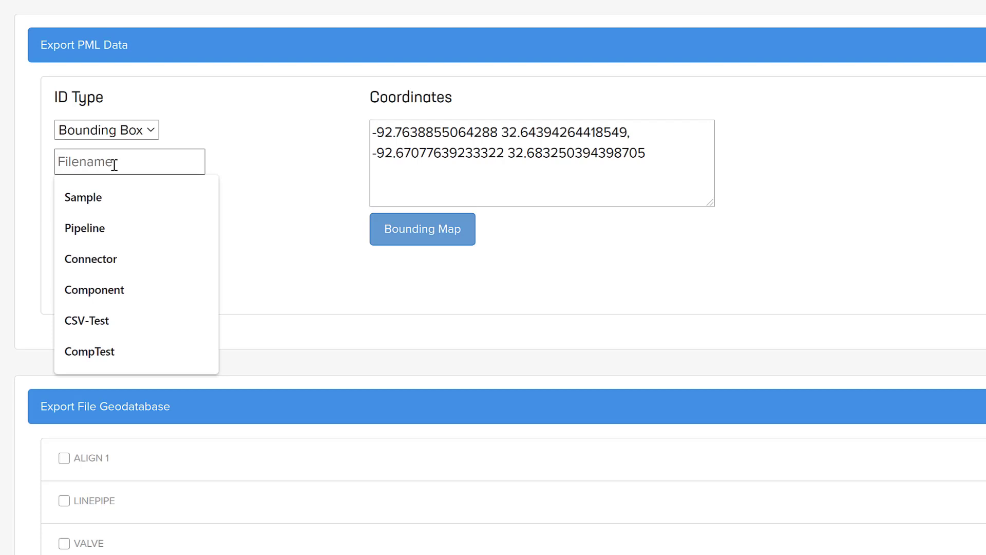
pyautogui.write('Sample')
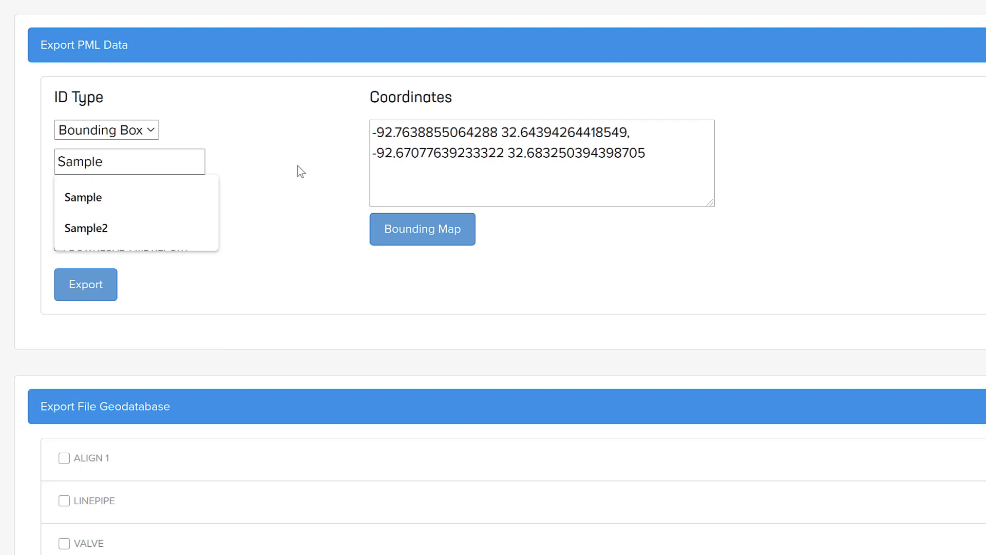
pyautogui.click(251, 171)
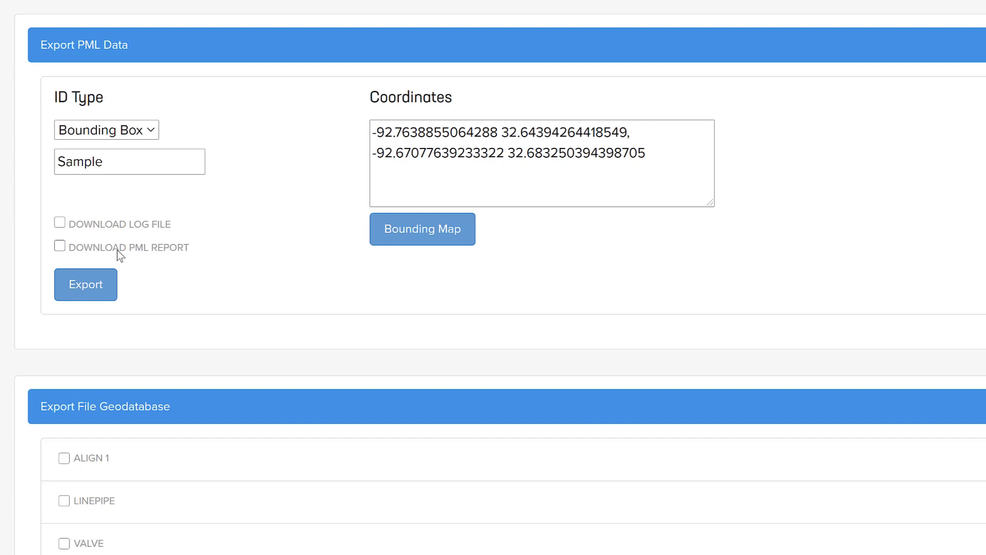
pyautogui.click(60, 244)
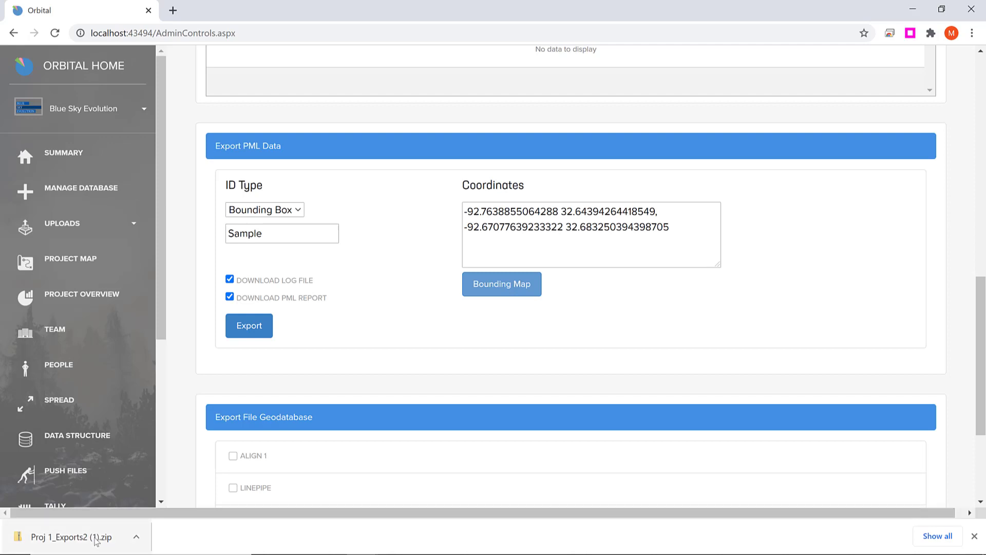
# Open the downloaded Proj 1_Exports2 (1).zip archive and its Proj 1_Exports2 folder.
pyautogui.click(97, 540)
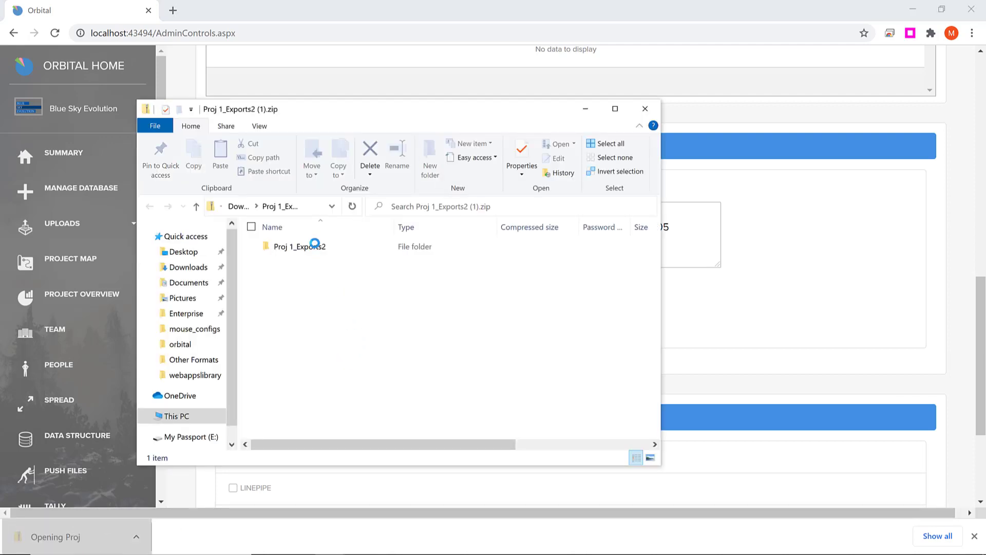
pyautogui.click(312, 249)
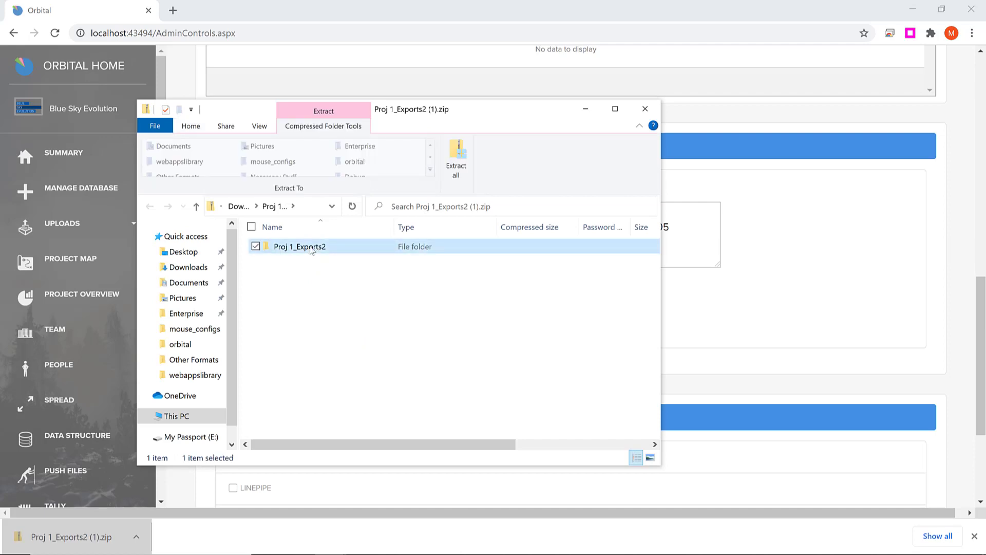
pyautogui.doubleClick(312, 249)
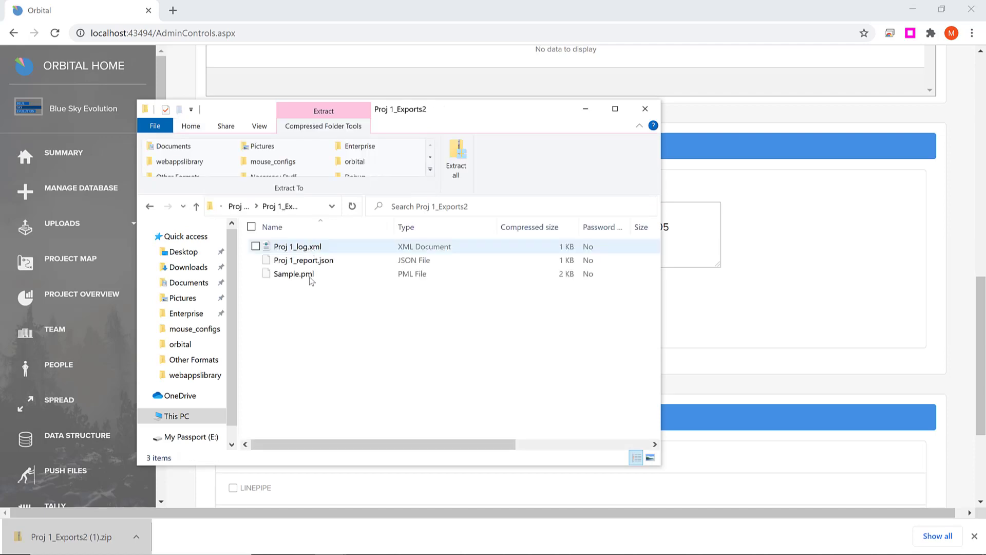
# Open Sample.pml in Notepad++, examine its exported linepipe and valve components, and return to the archive folder.
pyautogui.click(309, 275)
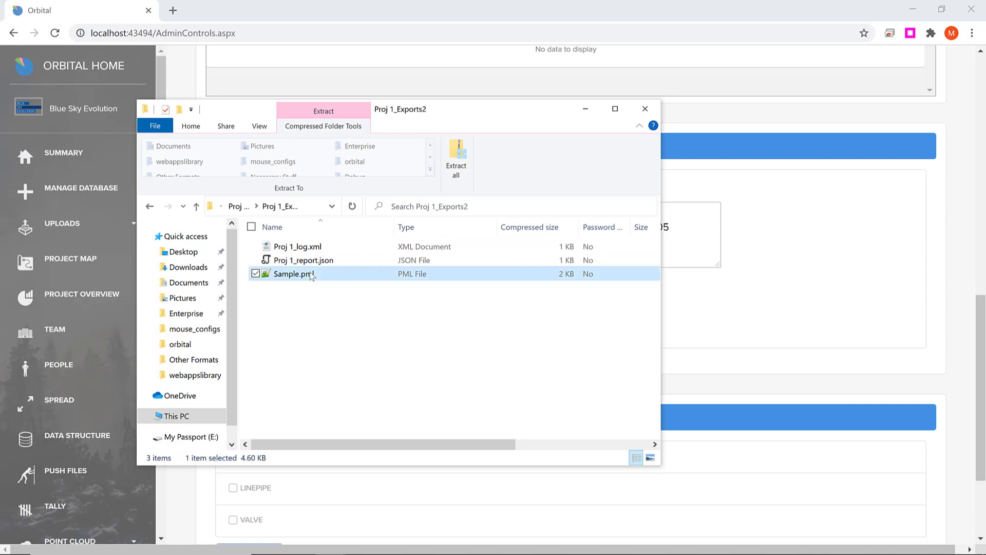
pyautogui.doubleClick(310, 273)
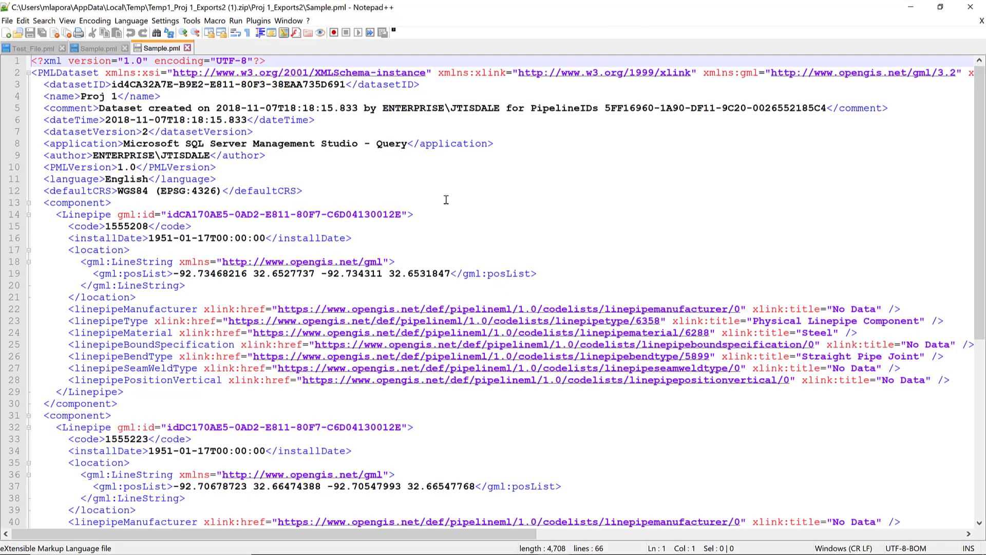
pyautogui.scroll(1, 380, 234)
pyautogui.scroll(-7, 429, 324)
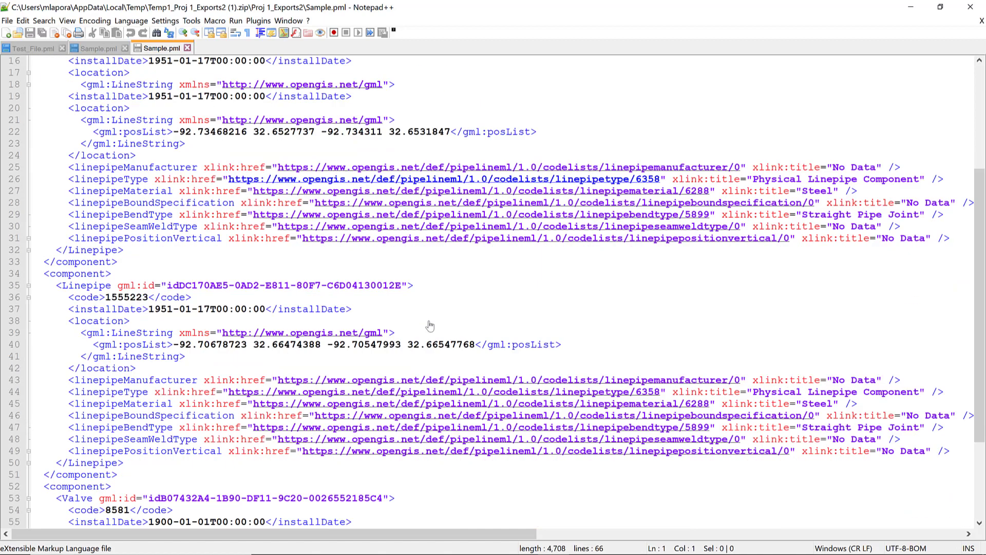
pyautogui.scroll(7, 421, 332)
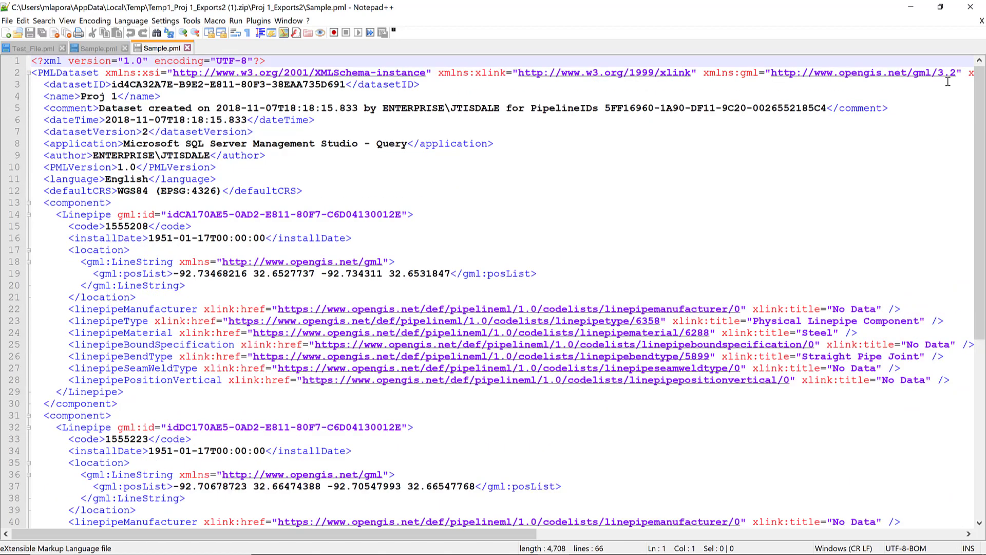
pyautogui.click(910, 7)
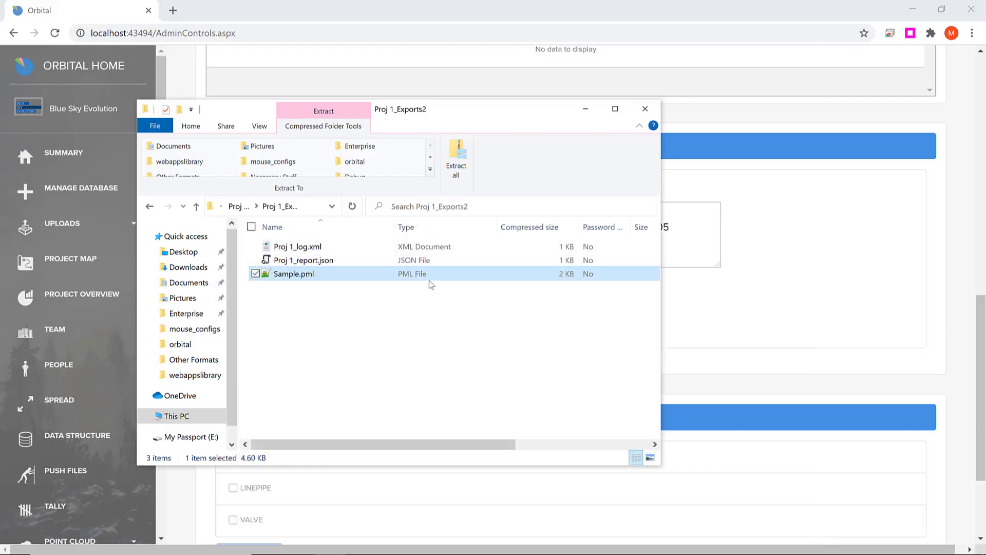
# Open Proj 1_log.xml in Notepad, examine its record count summary and warning log, and close it.
pyautogui.click(305, 260)
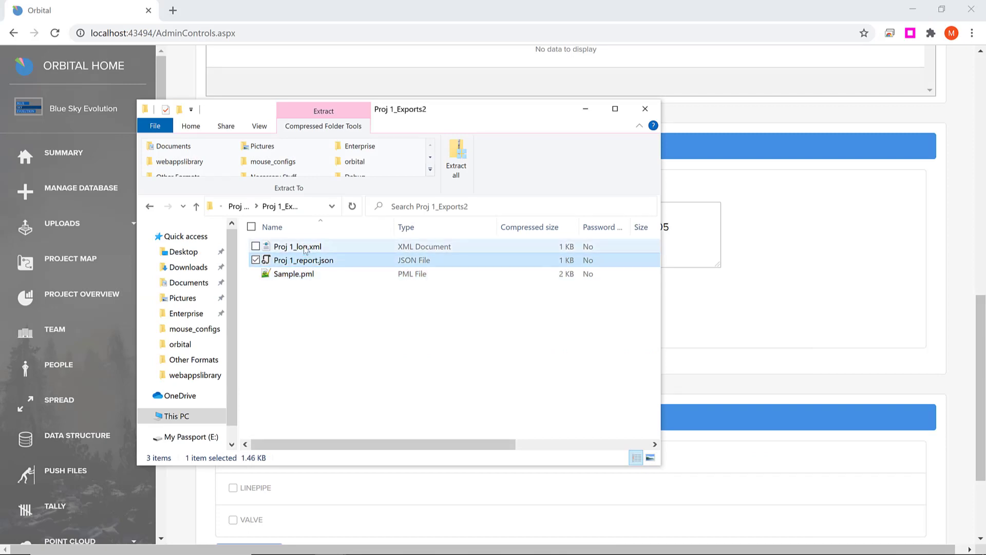
pyautogui.click(303, 247)
pyautogui.rightClick(304, 247)
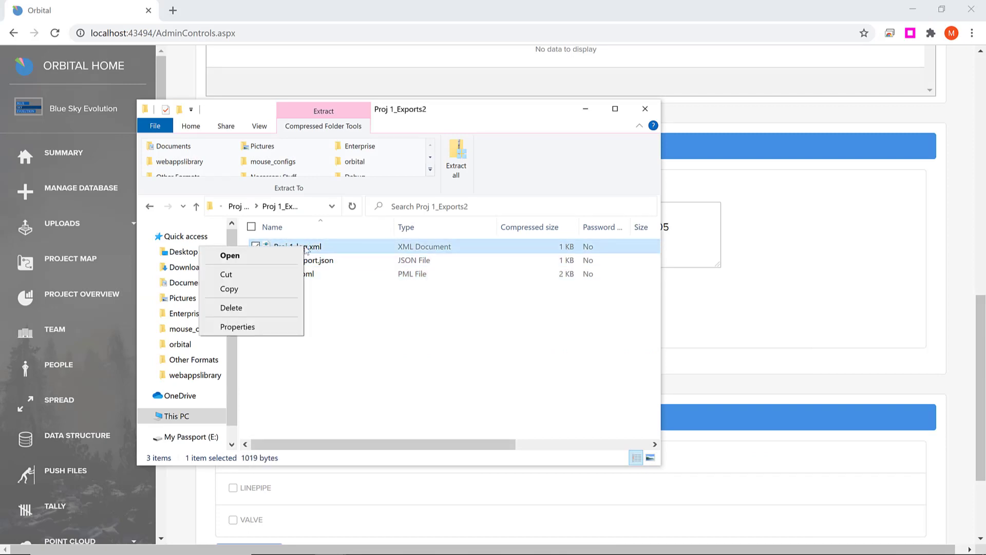
pyautogui.click(264, 256)
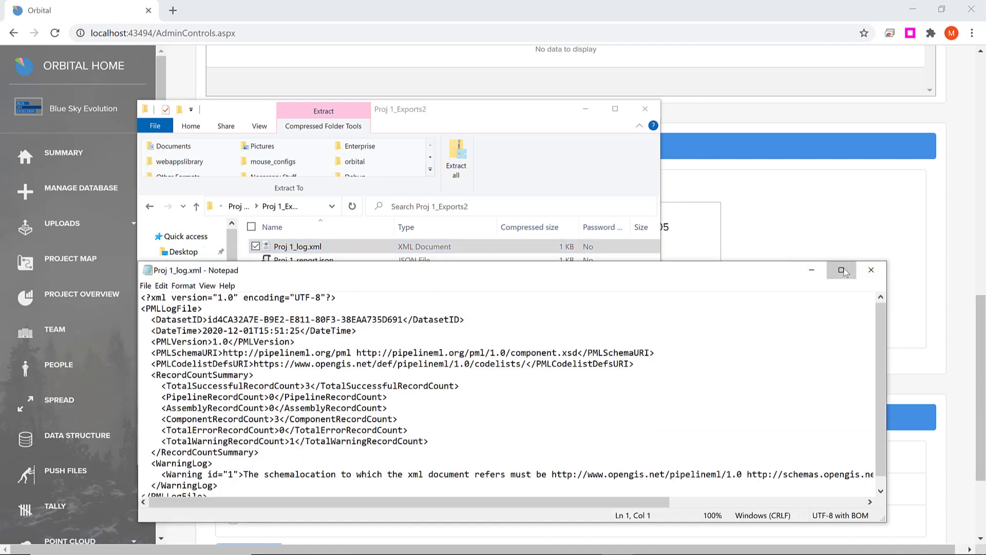
pyautogui.click(840, 270)
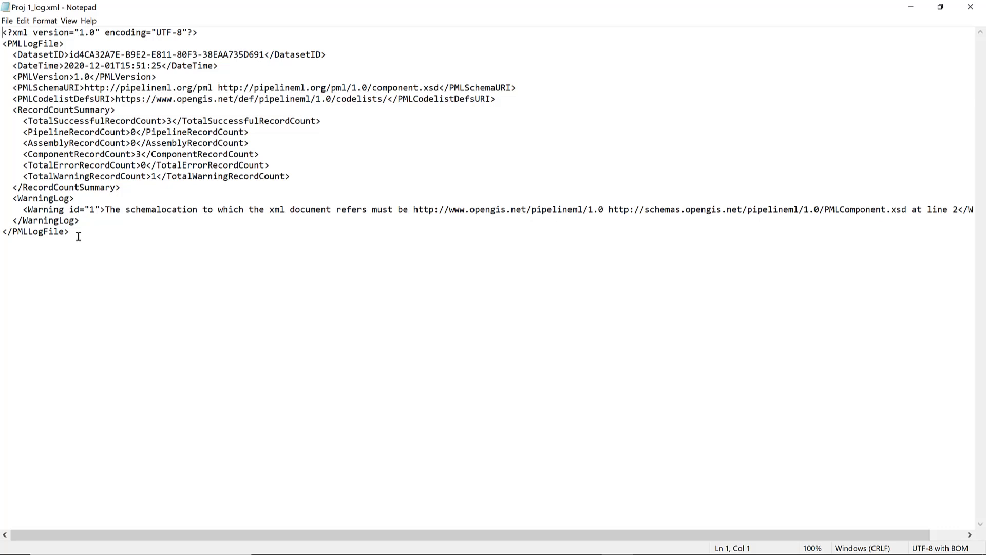
pyautogui.moveTo(81, 221); pyautogui.dragTo(11, 196)
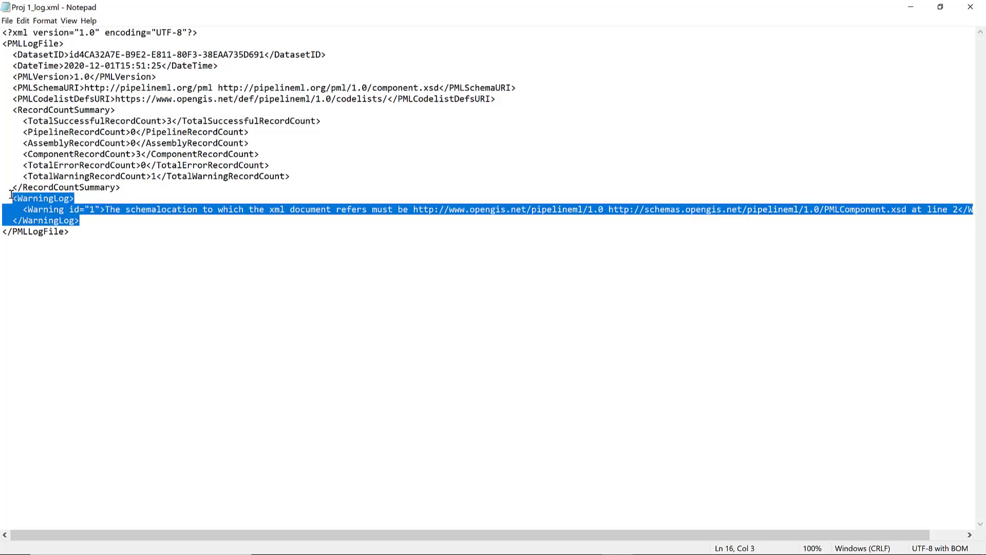
pyautogui.click(114, 178)
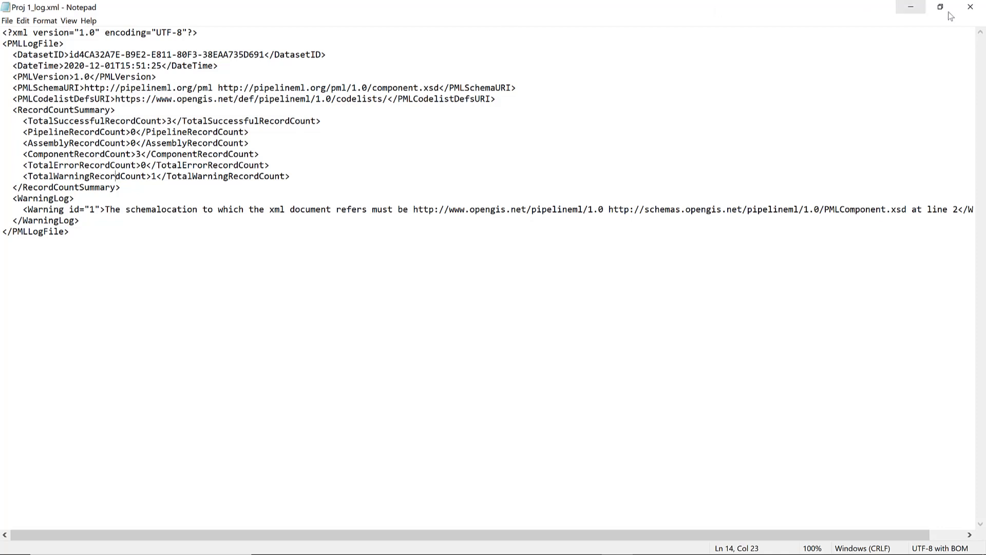
pyautogui.click(966, 8)
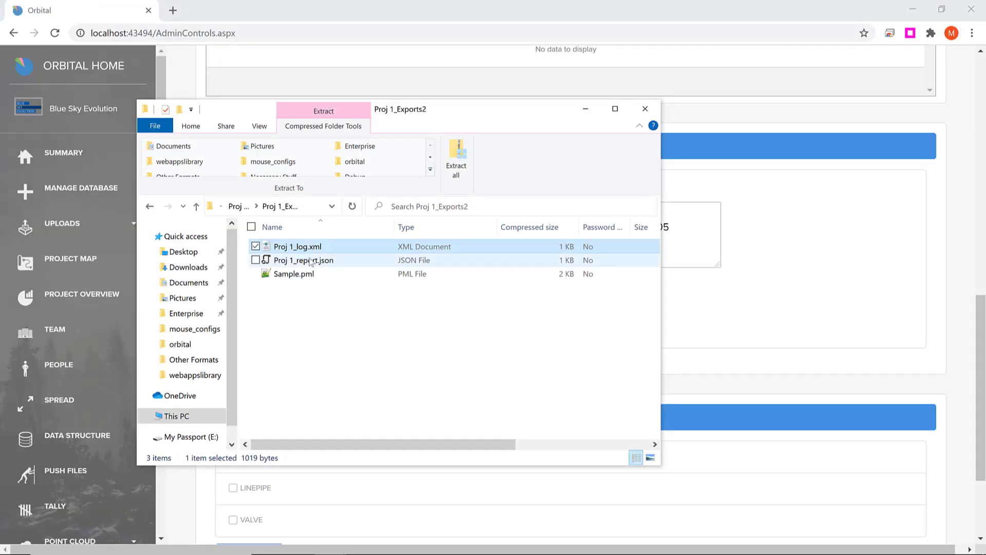
# Check the file actions available for Proj 1_report.json, and minimize the archive window to return to the PML export form.
pyautogui.doubleClick(310, 260)
pyautogui.rightClick(310, 259)
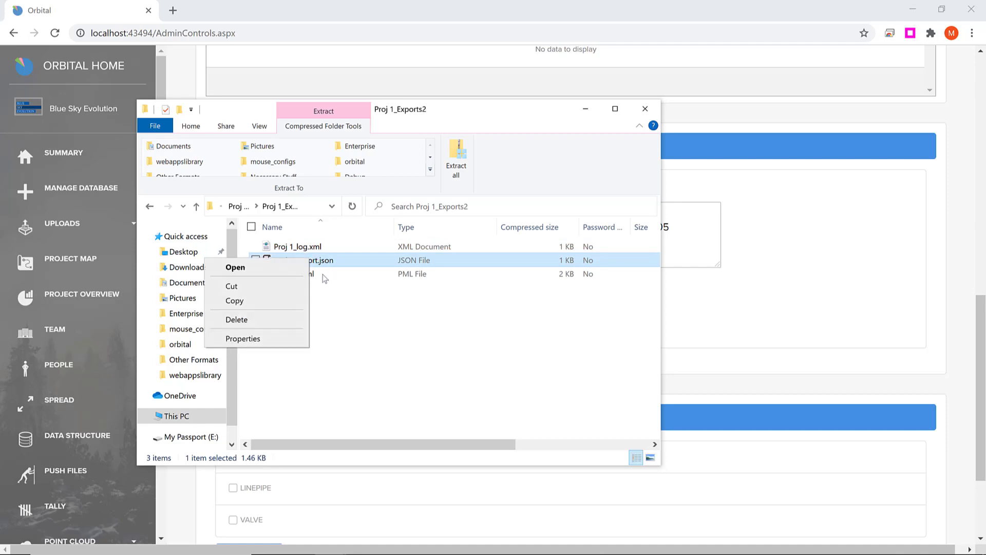
pyautogui.click(342, 308)
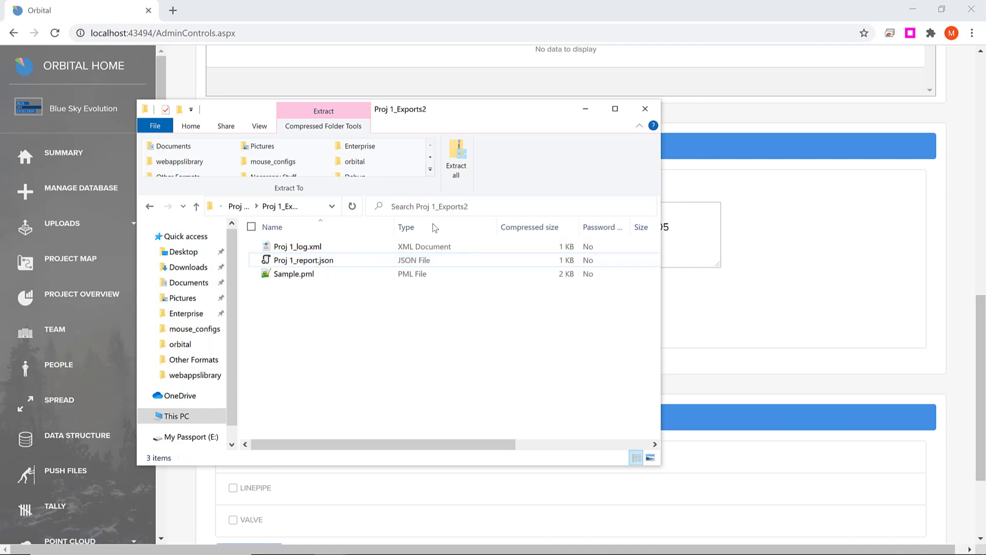
pyautogui.click(589, 108)
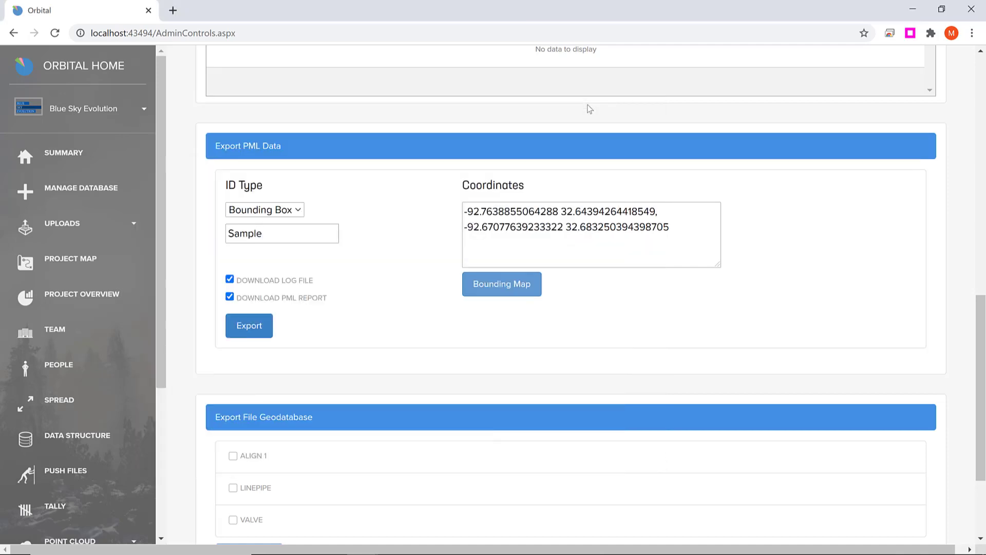